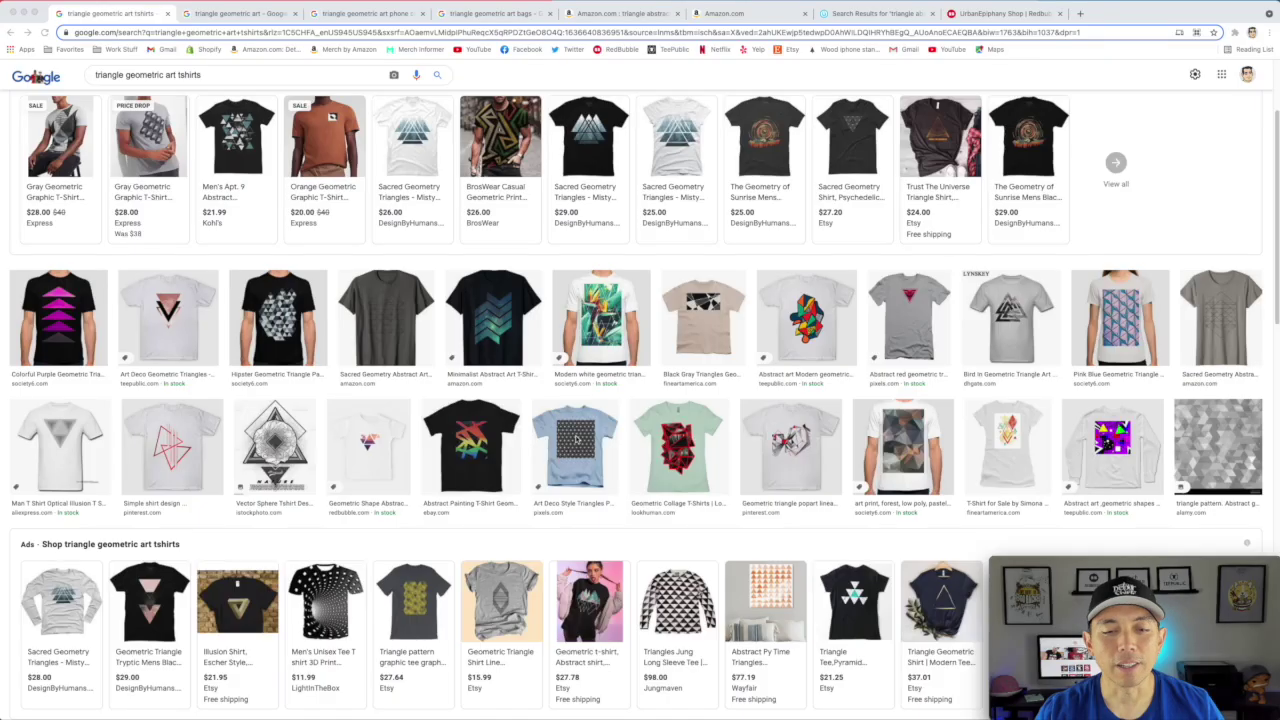
- Browse the image results for "triangle geometric art tshirts" to examine the shirt designs and their prices
{"action": "scroll", "coordinate": [576, 437], "scroll_direction": "down", "scroll_amount": 3}
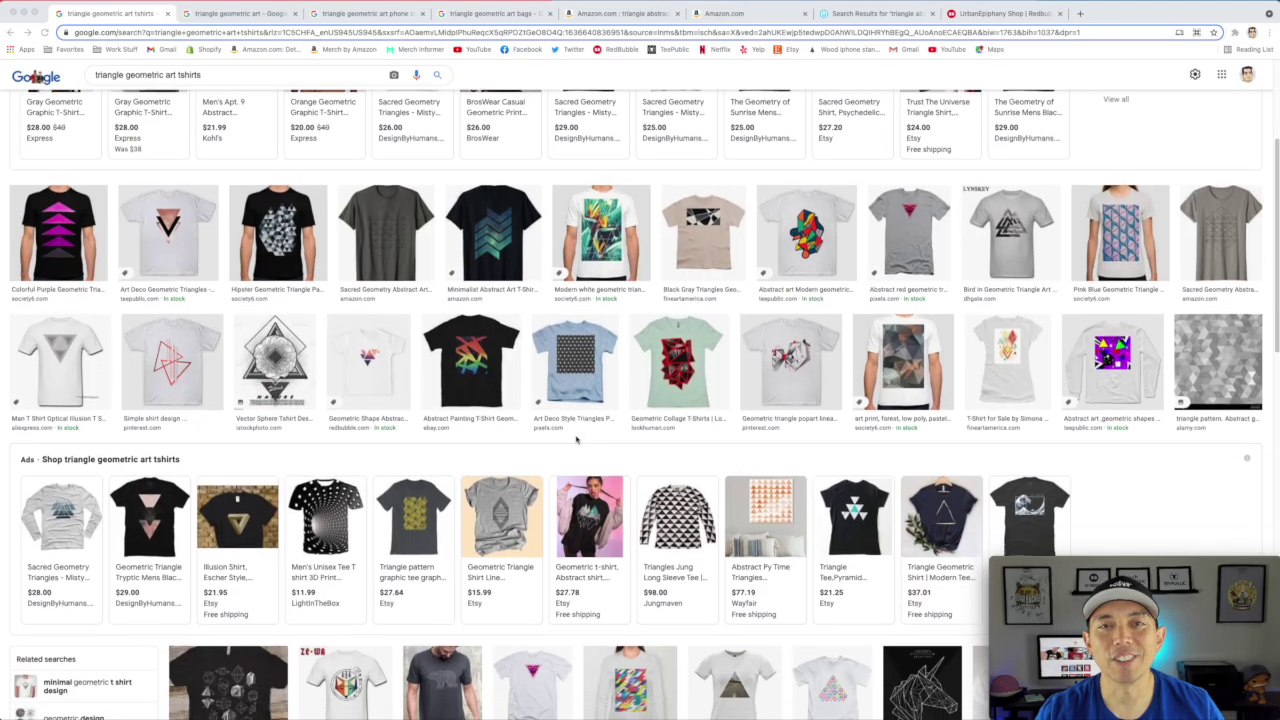
{"action": "scroll", "coordinate": [577, 438], "scroll_direction": "down", "scroll_amount": 3}
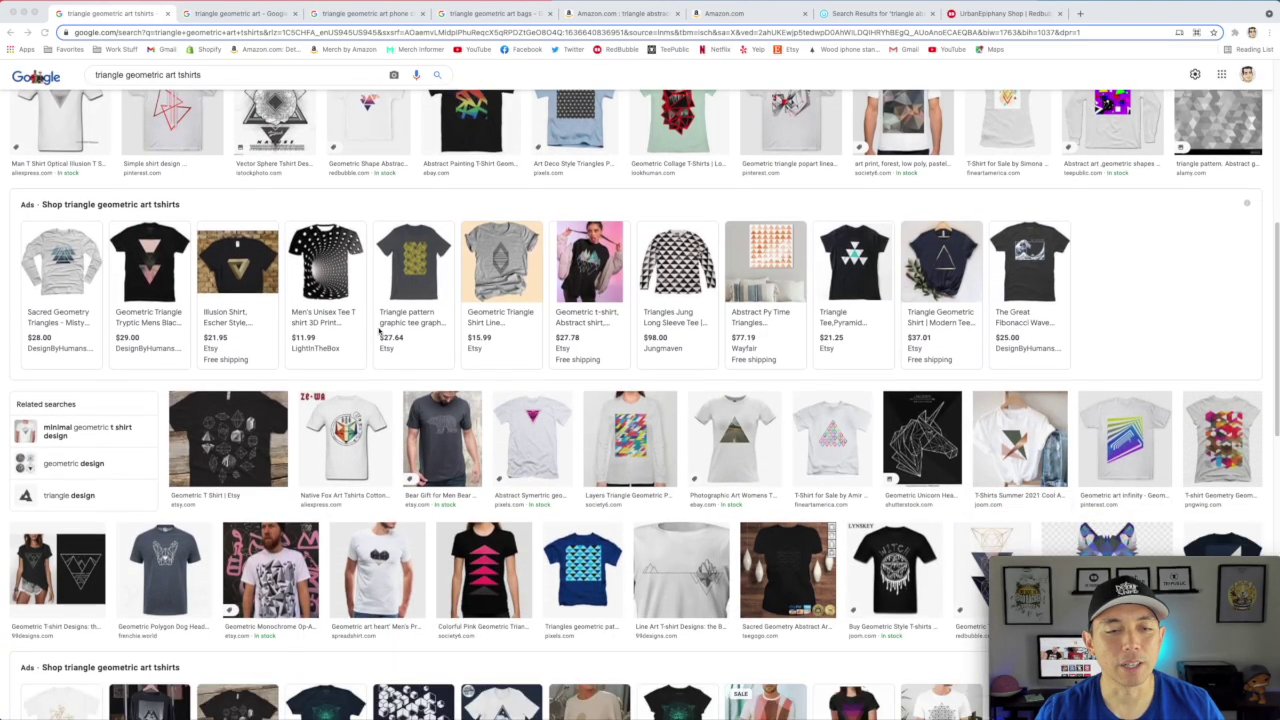
{"action": "scroll", "coordinate": [263, 299], "scroll_direction": "down", "scroll_amount": 10}
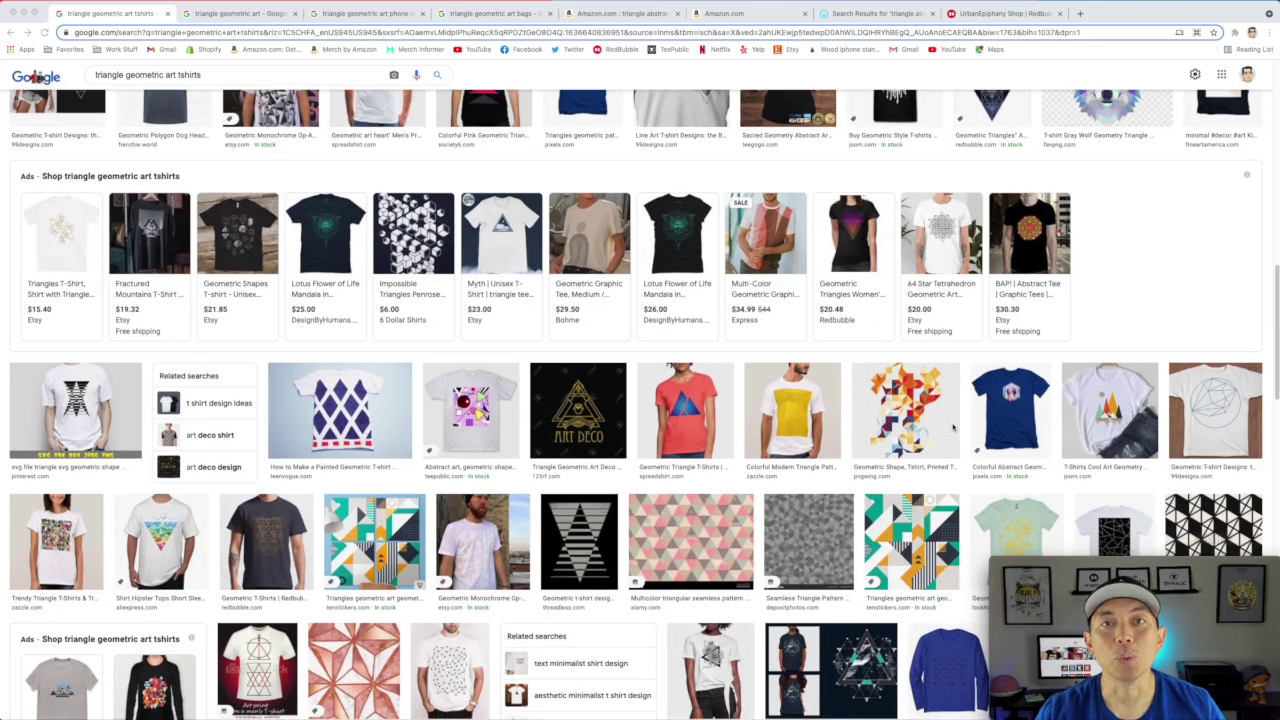
{"action": "scroll", "coordinate": [953, 428], "scroll_direction": "down", "scroll_amount": 3}
{"action": "scroll", "coordinate": [241, 331], "scroll_direction": "down", "scroll_amount": 10}
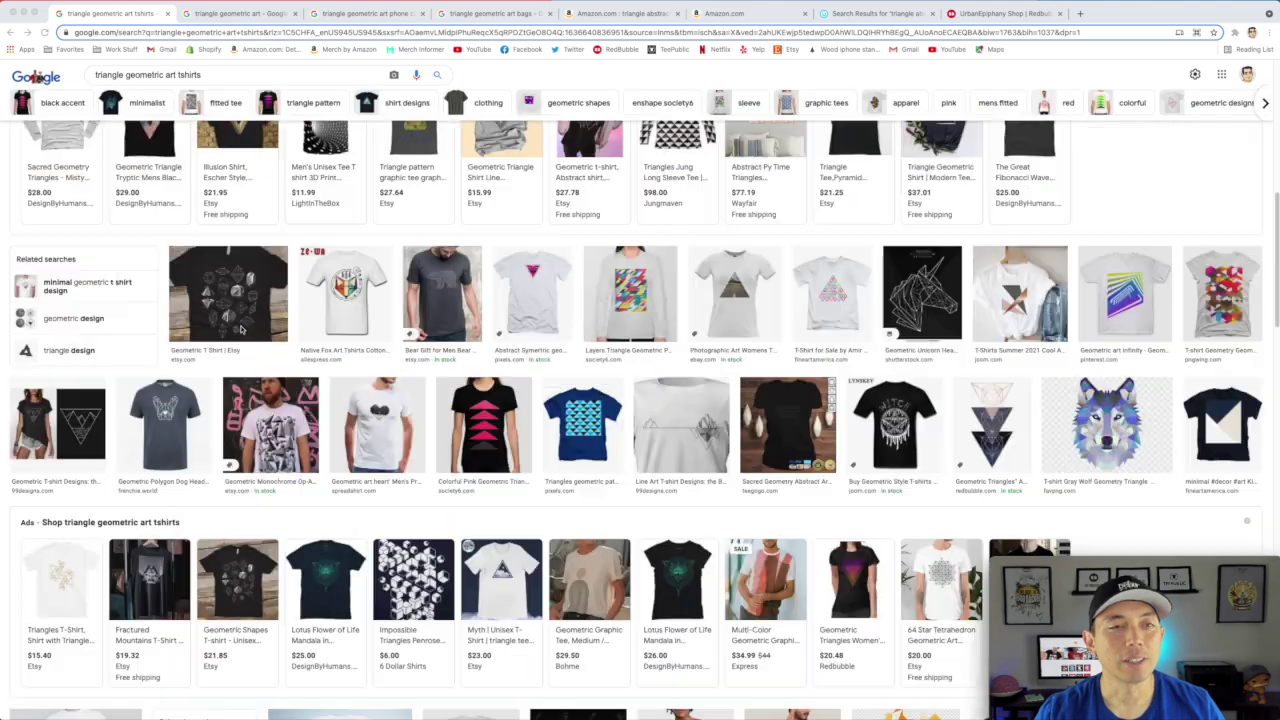
- Switch to the "triangle geometric art" image results and examine the wall art, prints and pattern designs
{"action": "left_click", "coordinate": [211, 14]}
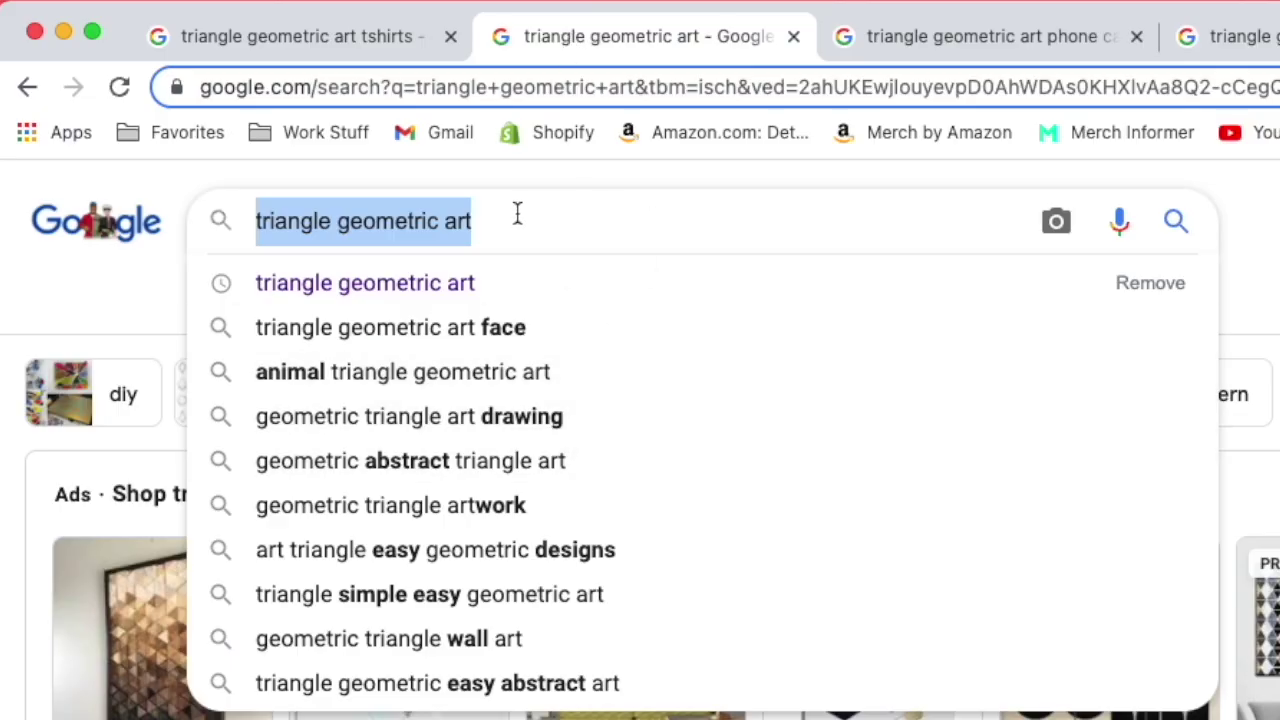
{"action": "key", "text": "Escape"}
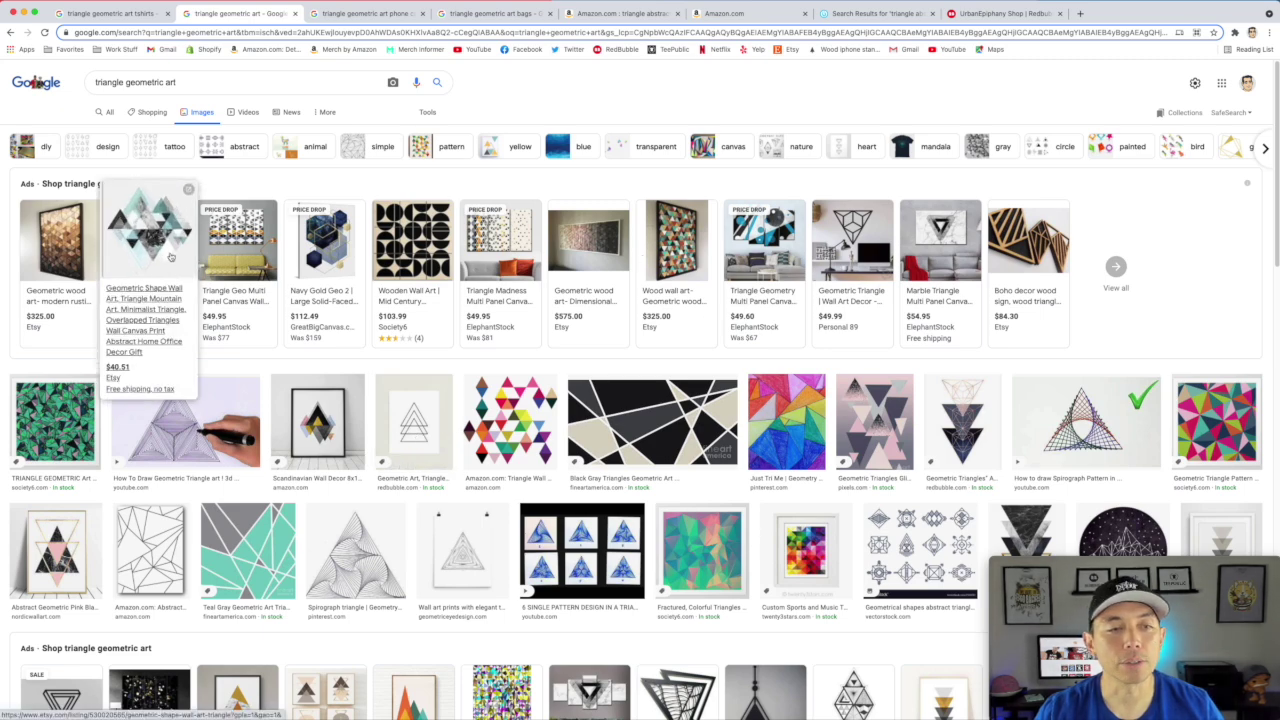
{"action": "scroll", "coordinate": [900, 400], "scroll_direction": "down", "scroll_amount": 2}
{"action": "scroll", "coordinate": [1085, 335], "scroll_direction": "down", "scroll_amount": 4}
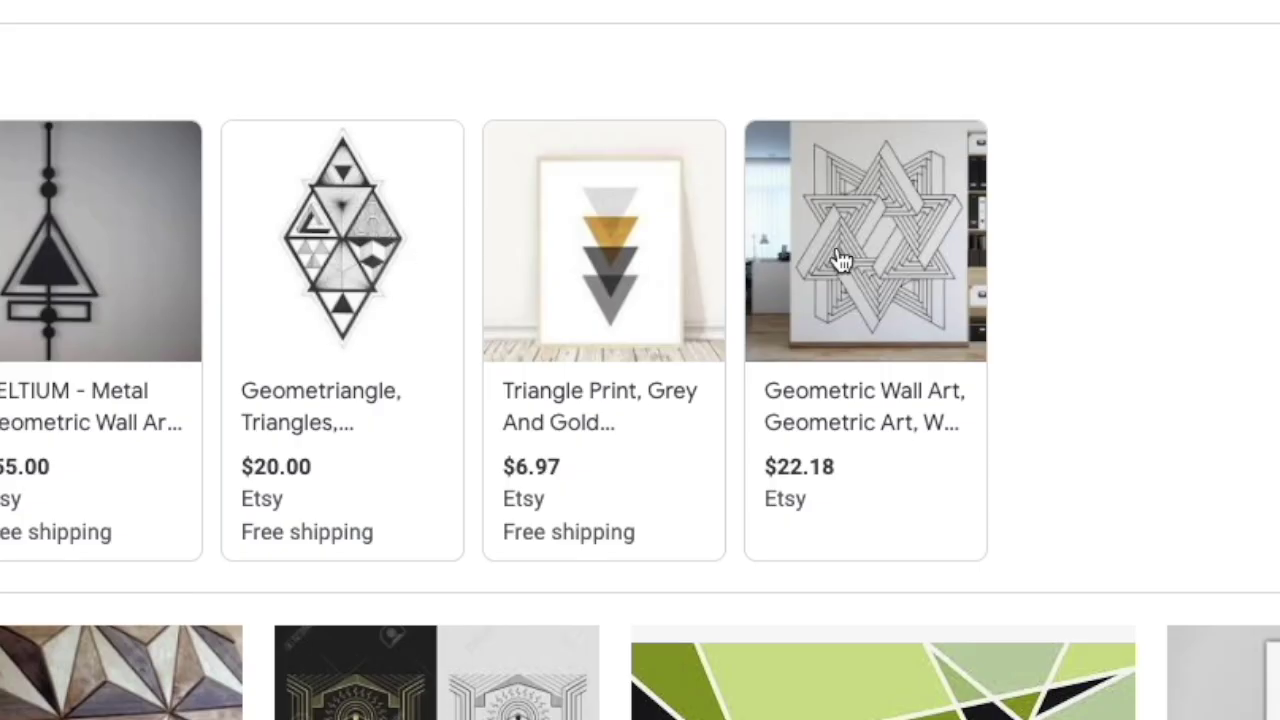
{"action": "mouse_move", "coordinate": [941, 297]}
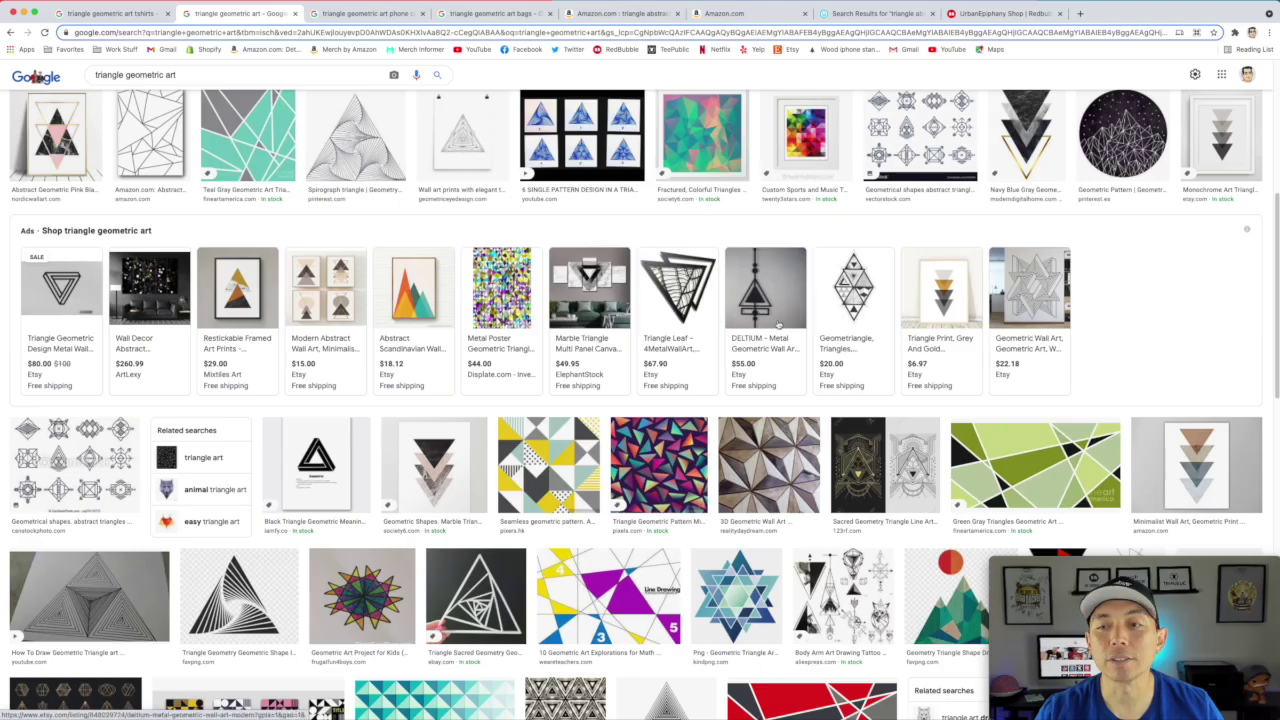
{"action": "scroll", "coordinate": [755, 320], "scroll_direction": "down", "scroll_amount": 3}
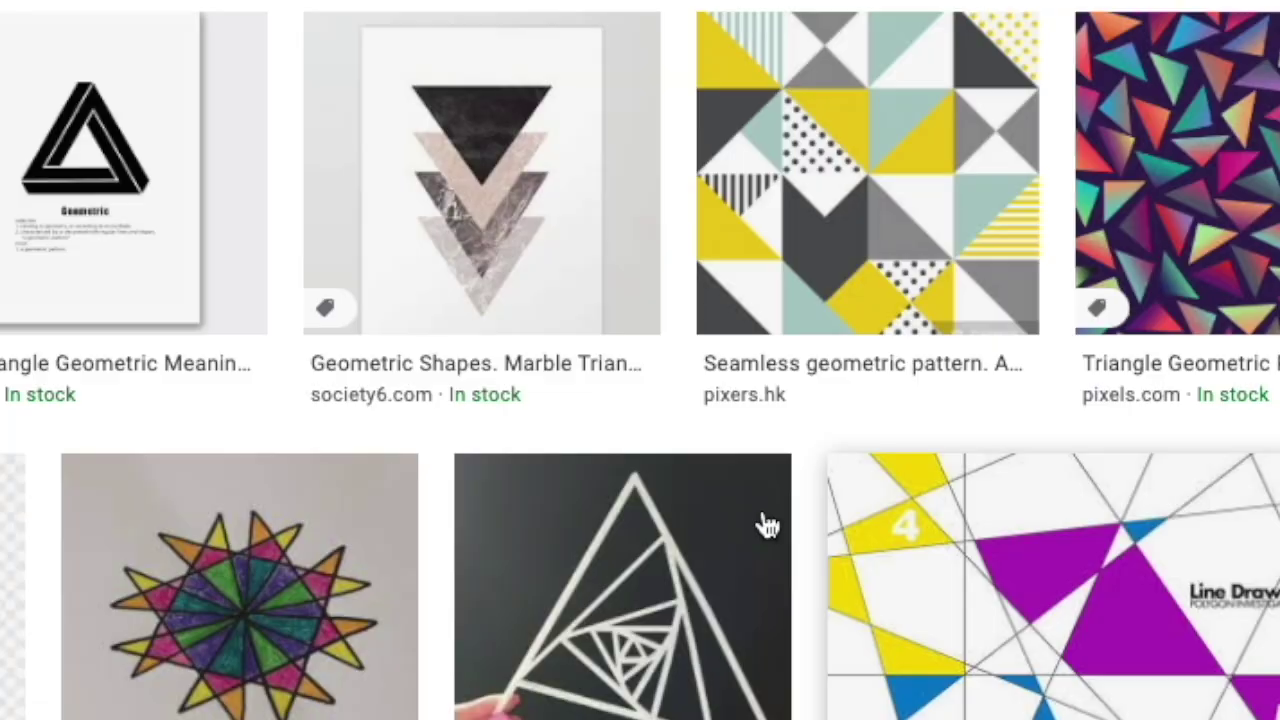
{"action": "scroll", "coordinate": [500, 410], "scroll_direction": "down", "scroll_amount": 2}
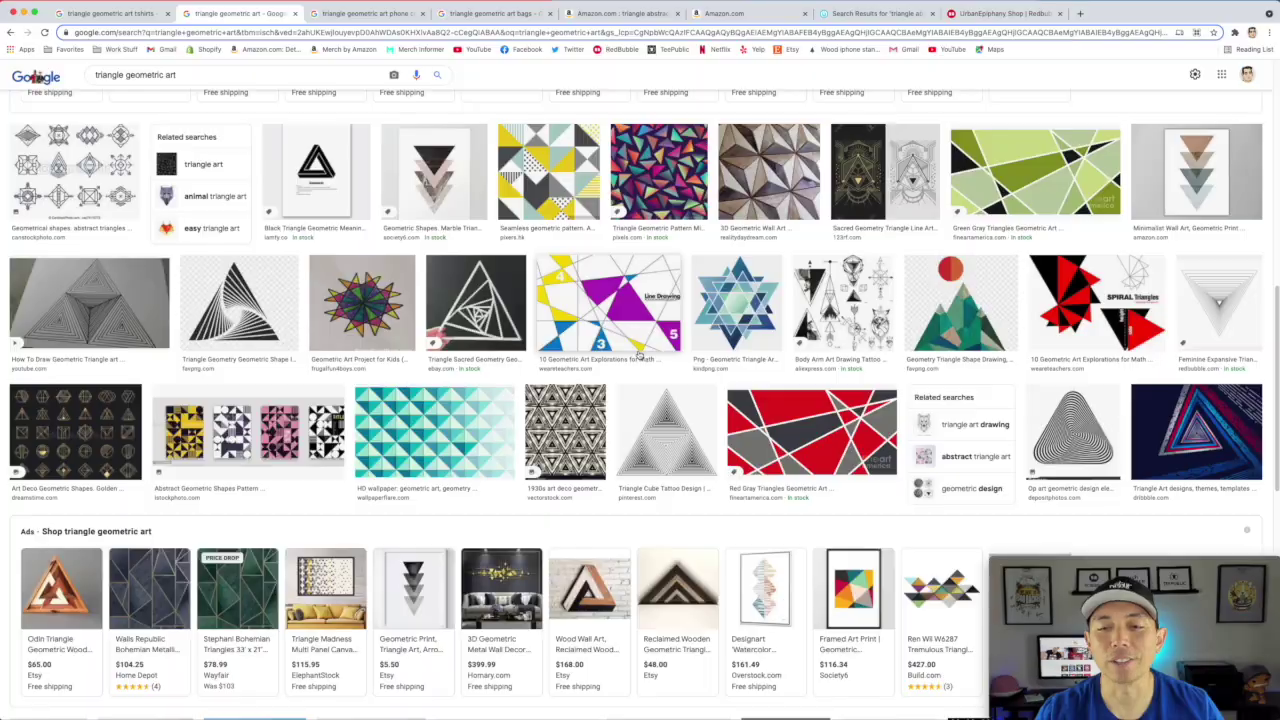
{"action": "scroll", "coordinate": [1175, 505], "scroll_direction": "down", "scroll_amount": 5}
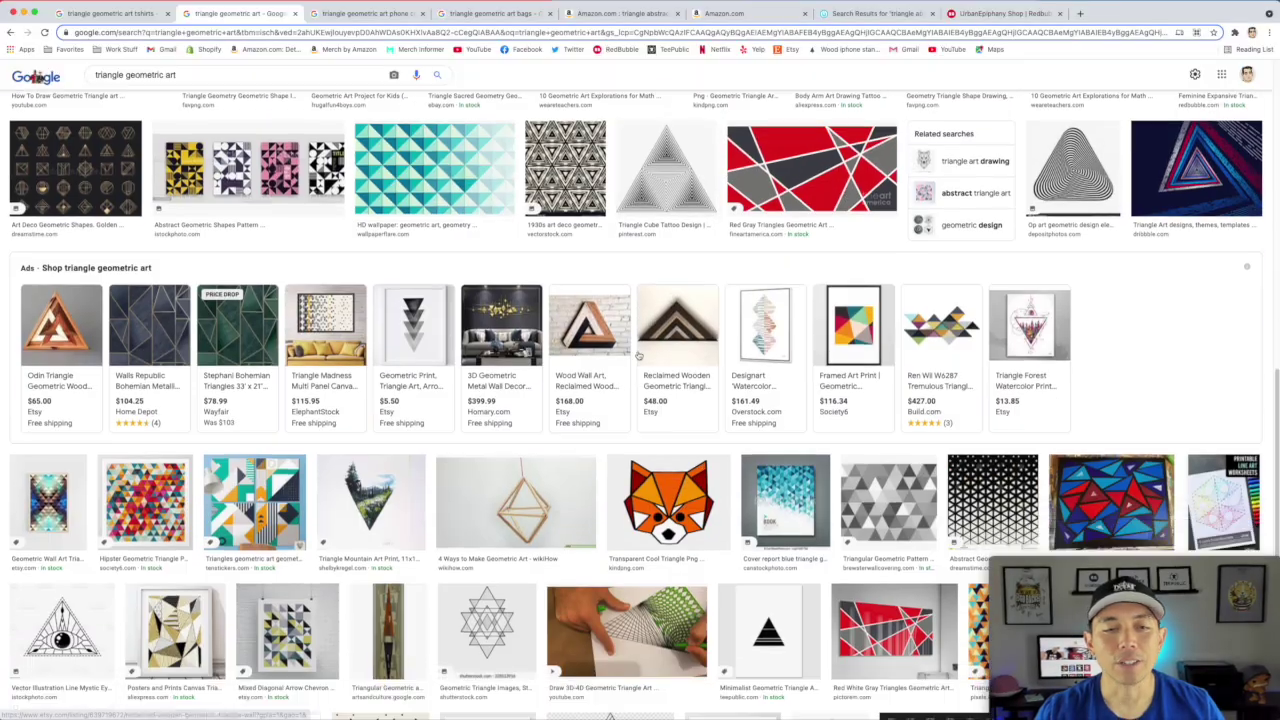
{"action": "scroll", "coordinate": [640, 355], "scroll_direction": "down", "scroll_amount": 2}
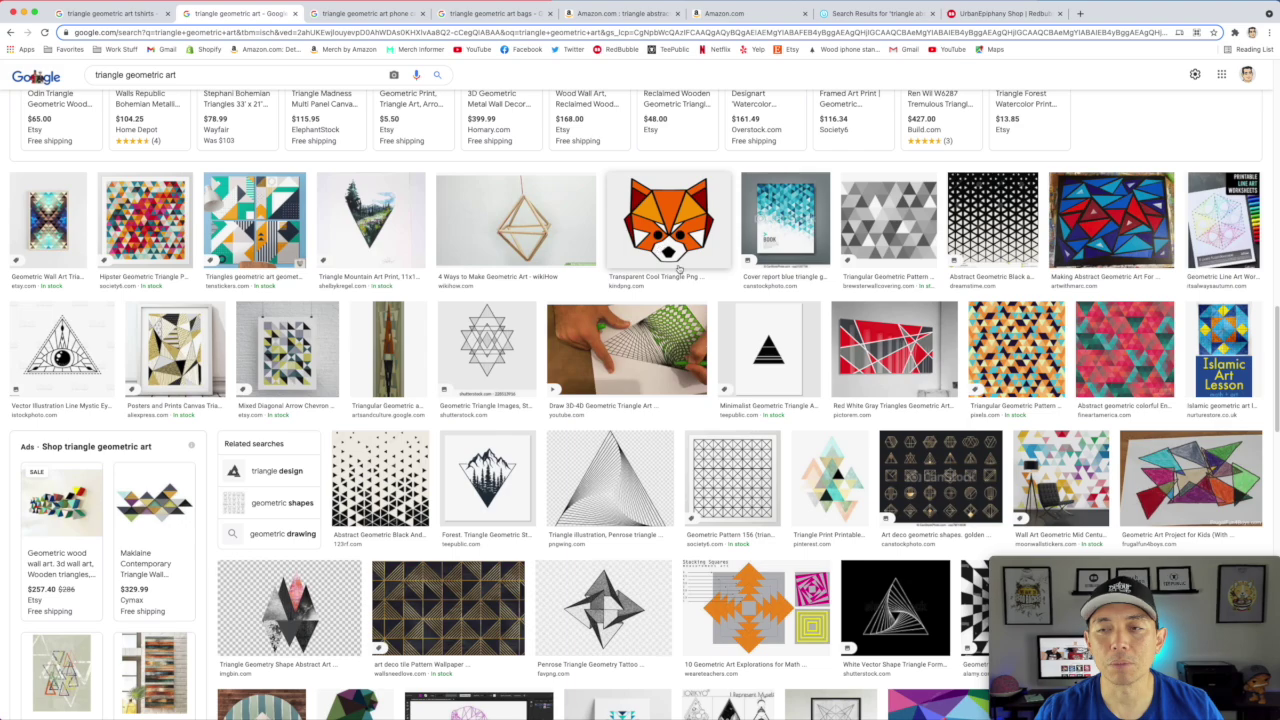
{"action": "scroll", "coordinate": [646, 370], "scroll_direction": "up", "scroll_amount": 15}
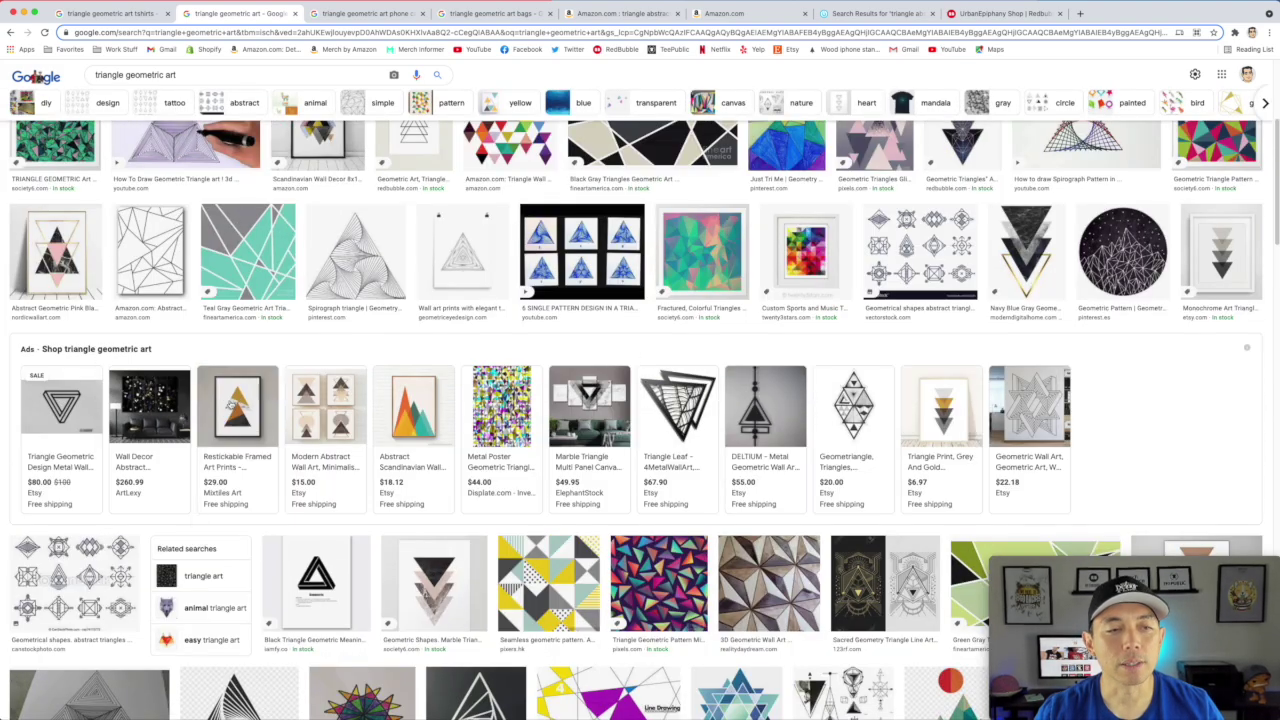
{"action": "scroll", "coordinate": [480, 330], "scroll_direction": "up", "scroll_amount": 1}
{"action": "scroll", "coordinate": [479, 331], "scroll_direction": "up", "scroll_amount": 5}
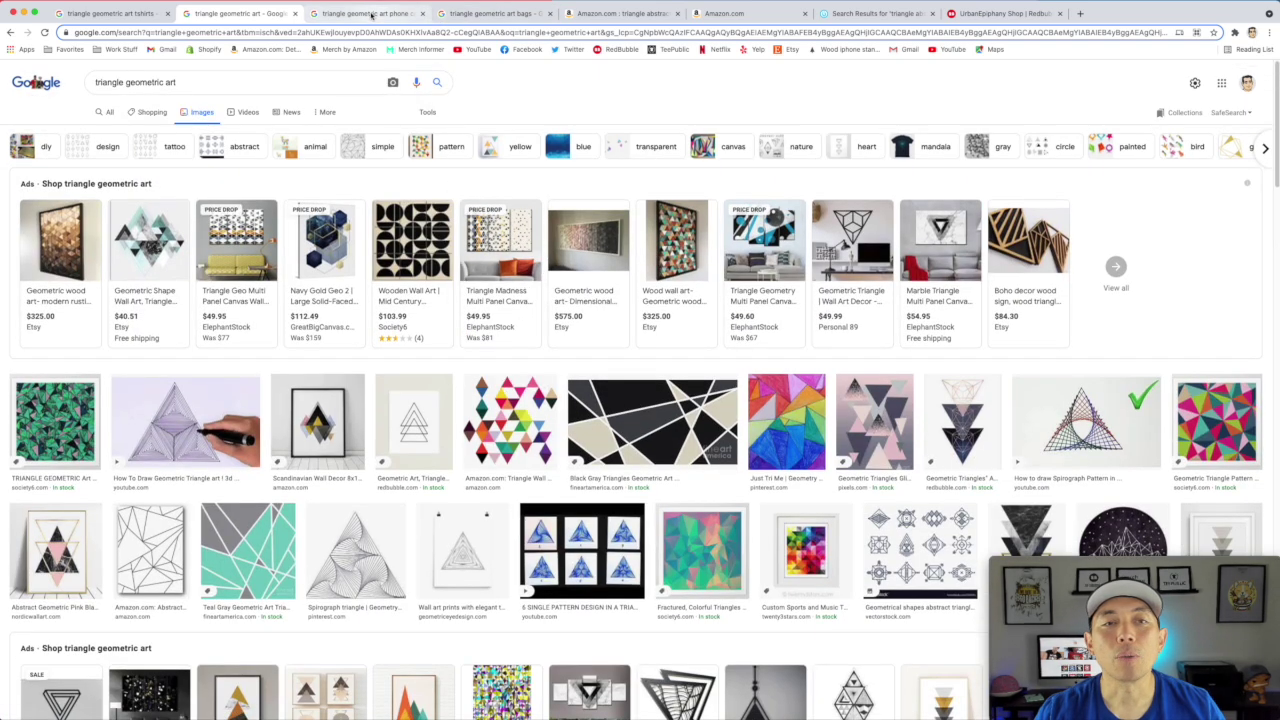
- Switch to the "triangle geometric art phone cases" image results and examine the case designs
{"action": "left_click", "coordinate": [370, 14]}
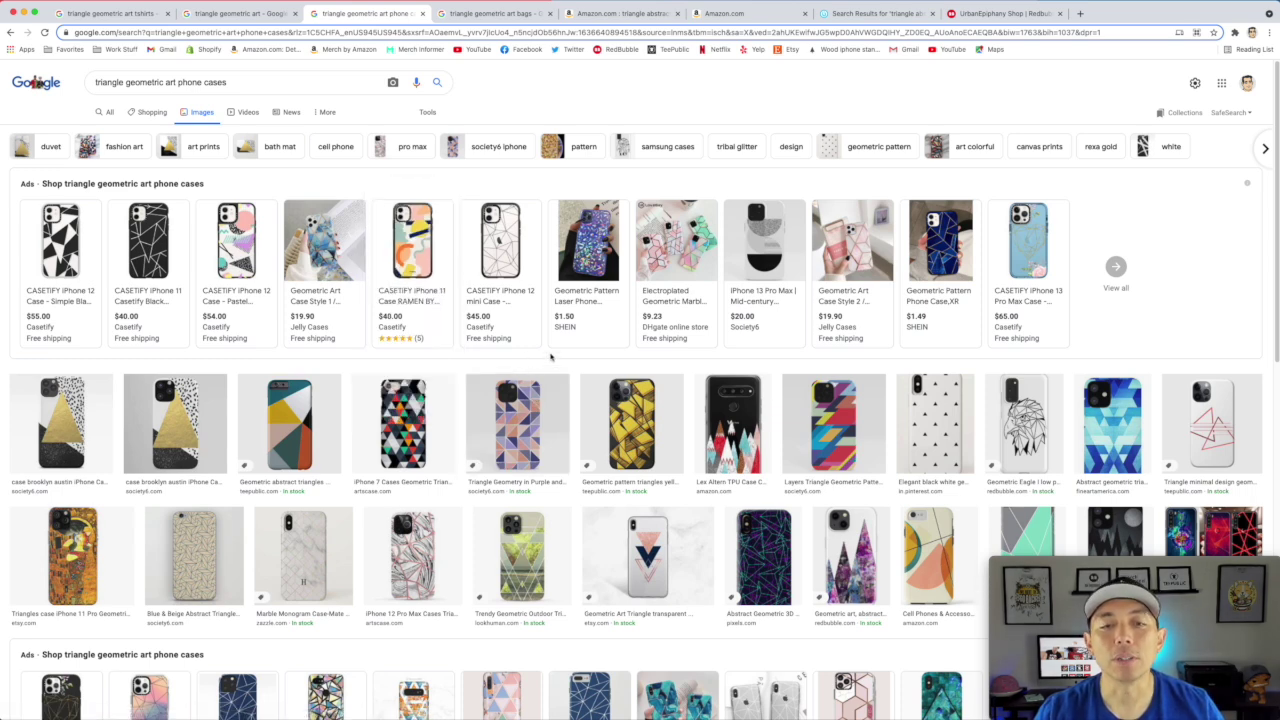
{"action": "scroll", "coordinate": [253, 408], "scroll_direction": "down", "scroll_amount": 3}
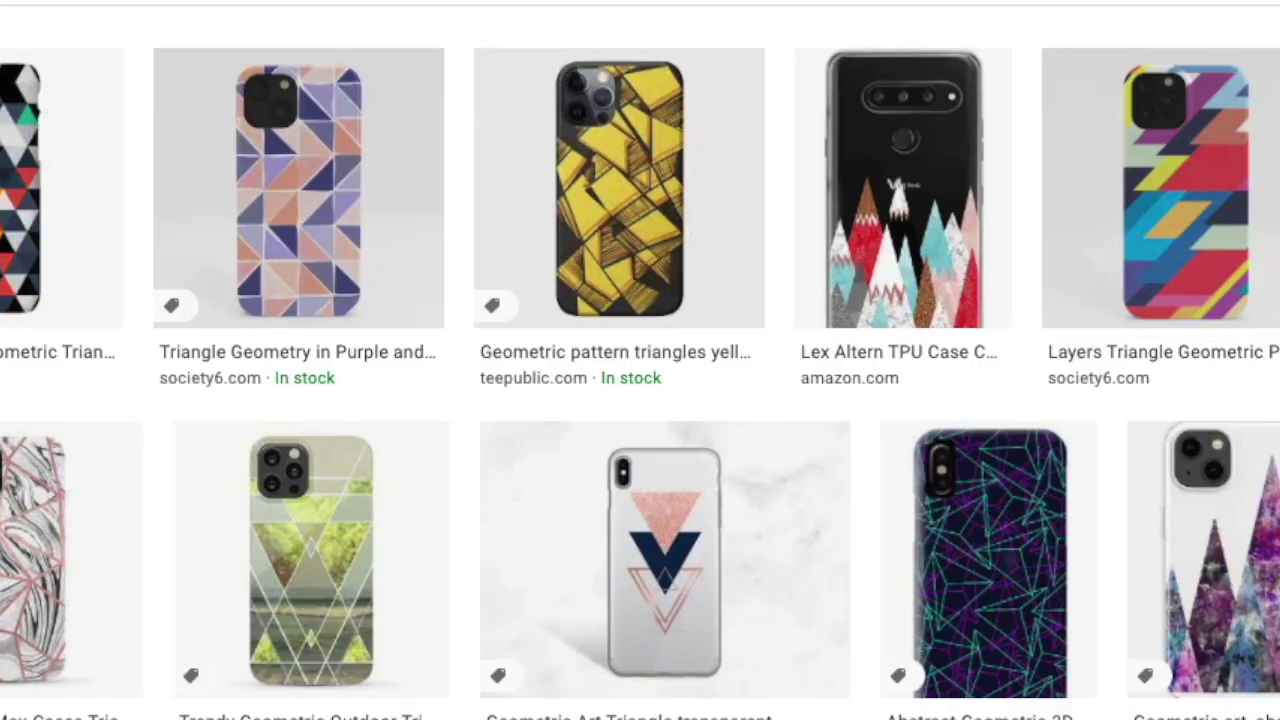
{"action": "scroll", "coordinate": [1114, 486], "scroll_direction": "down", "scroll_amount": 3}
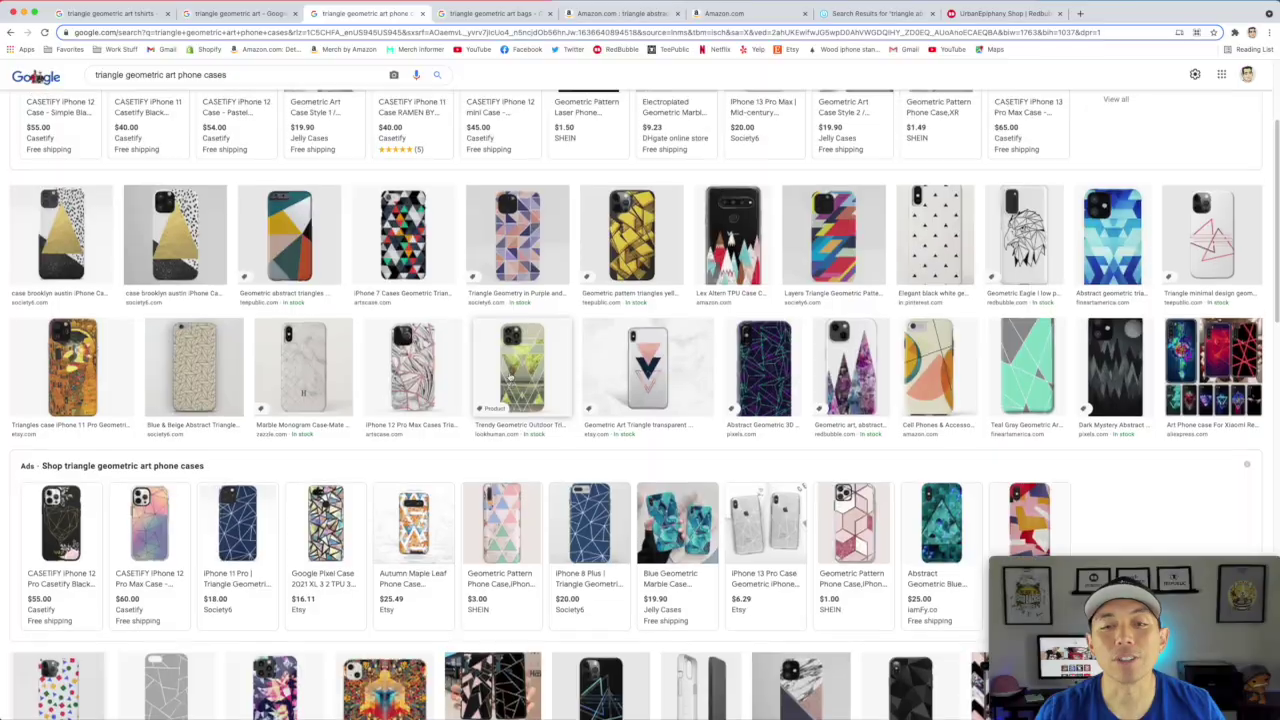
{"action": "scroll", "coordinate": [509, 375], "scroll_direction": "up", "scroll_amount": 2}
- Switch to the "triangle geometric art bags" image results and examine the tote and bag designs on offer
{"action": "left_click", "coordinate": [489, 14]}
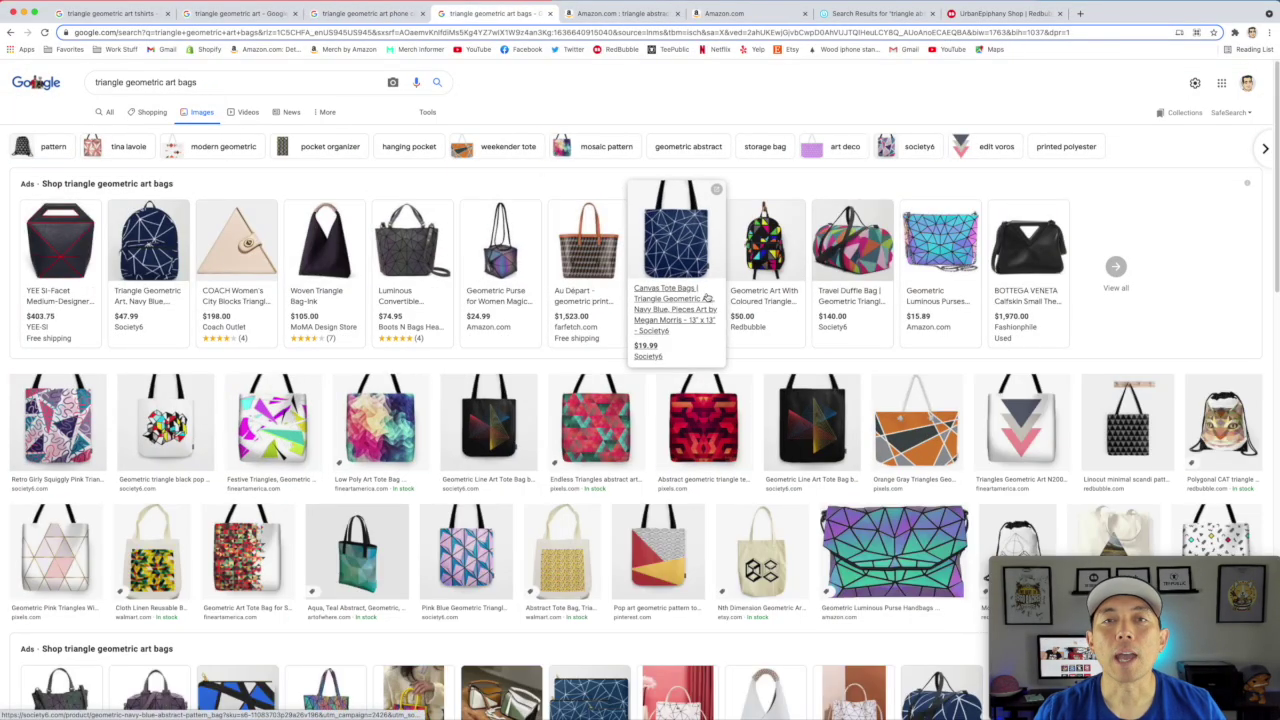
{"action": "scroll", "coordinate": [555, 310], "scroll_direction": "down", "scroll_amount": 1}
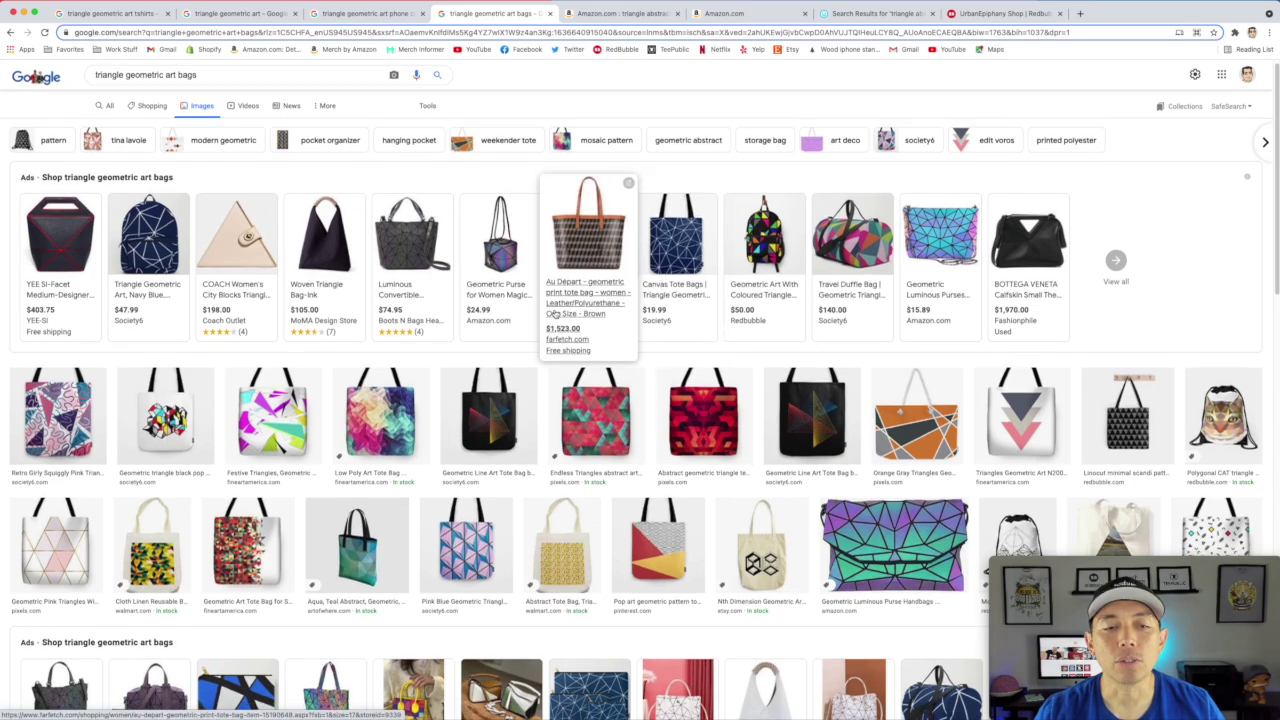
{"action": "scroll", "coordinate": [555, 312], "scroll_direction": "down", "scroll_amount": 1}
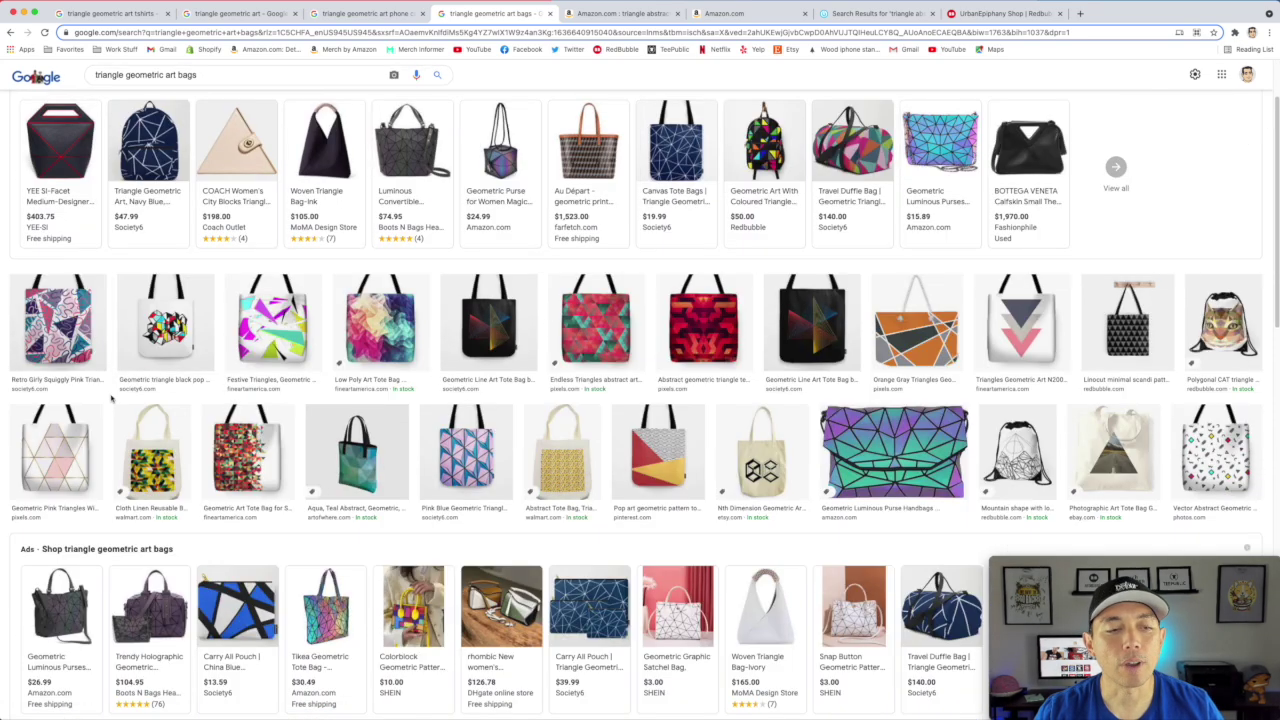
{"action": "scroll", "coordinate": [214, 364], "scroll_direction": "down", "scroll_amount": 2}
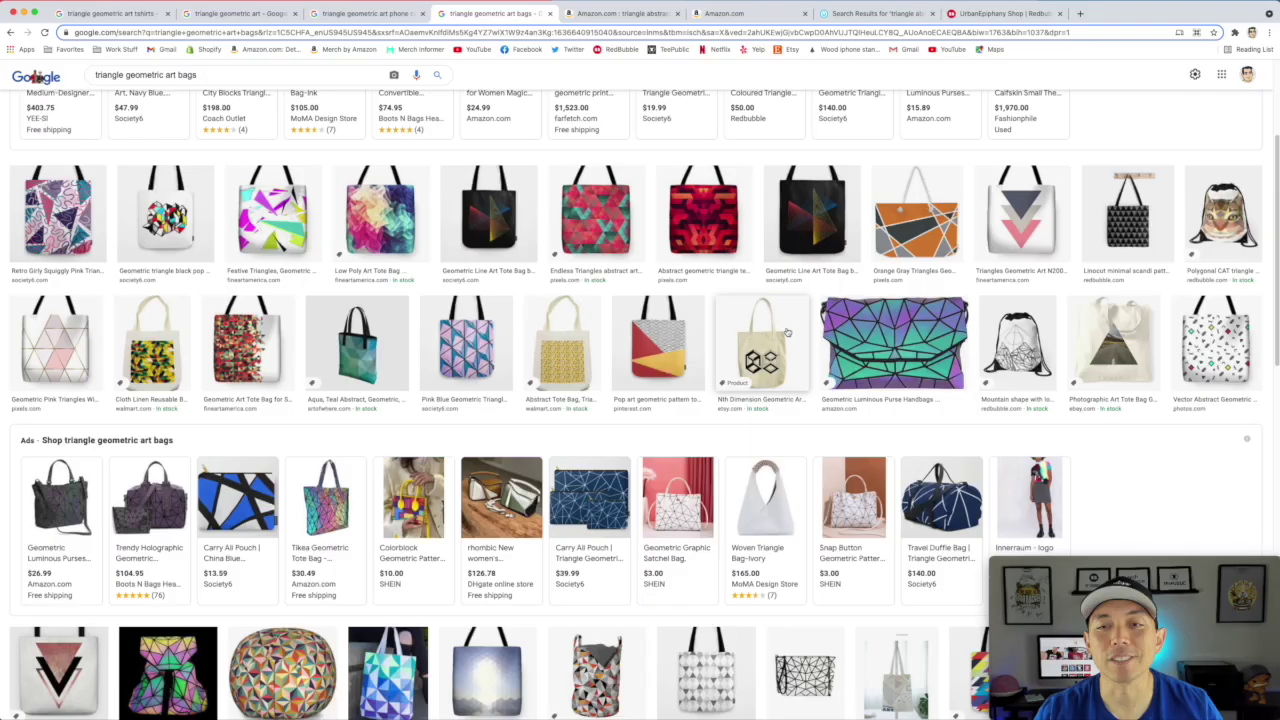
{"action": "scroll", "coordinate": [787, 332], "scroll_direction": "down", "scroll_amount": 5}
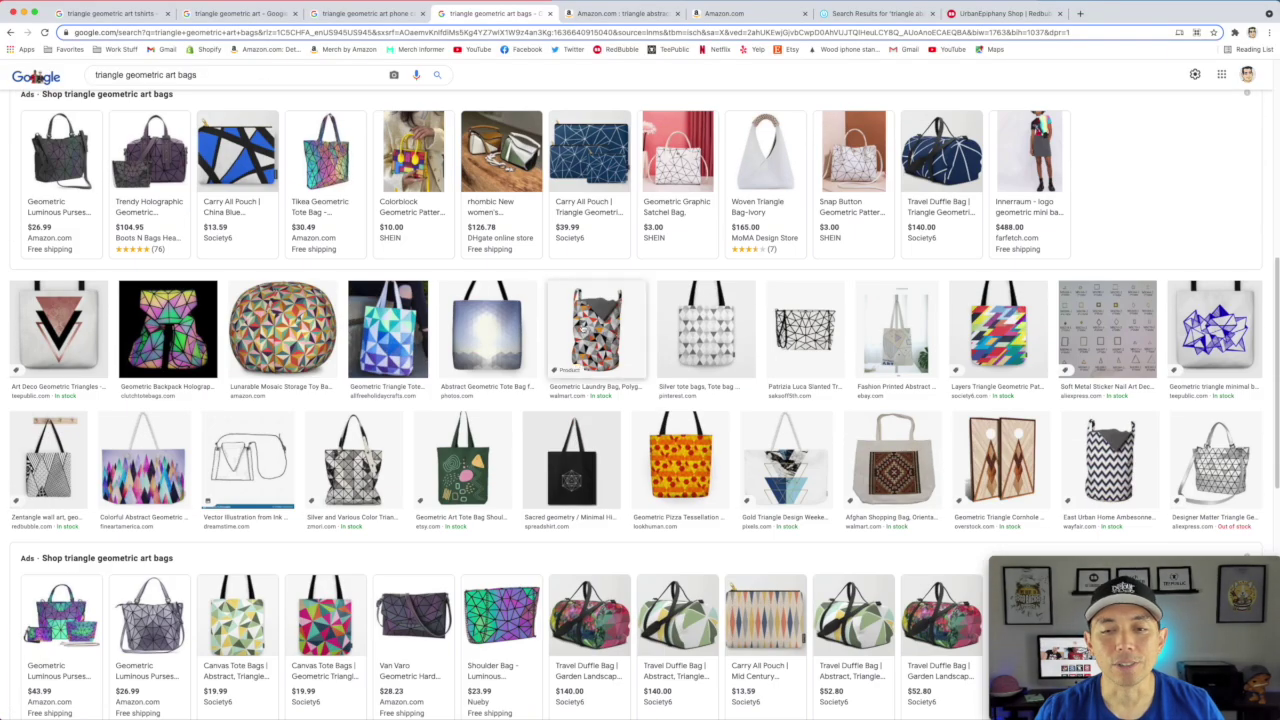
{"action": "scroll", "coordinate": [186, 360], "scroll_direction": "down", "scroll_amount": 2}
{"action": "scroll", "coordinate": [787, 420], "scroll_direction": "up", "scroll_amount": 10}
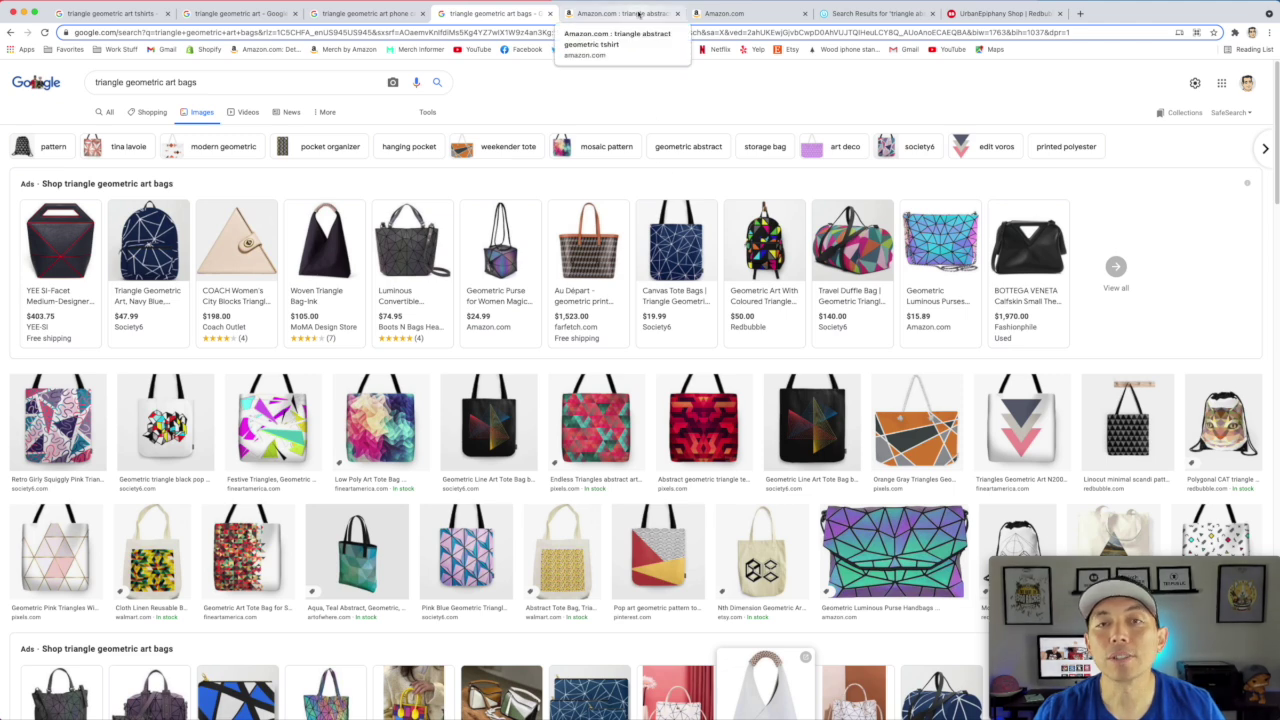
- Switch to the Amazon results for "triangle abstract geometric tshirt" and examine the shirt designs, sales ranks and product details
{"action": "left_click", "coordinate": [638, 14]}
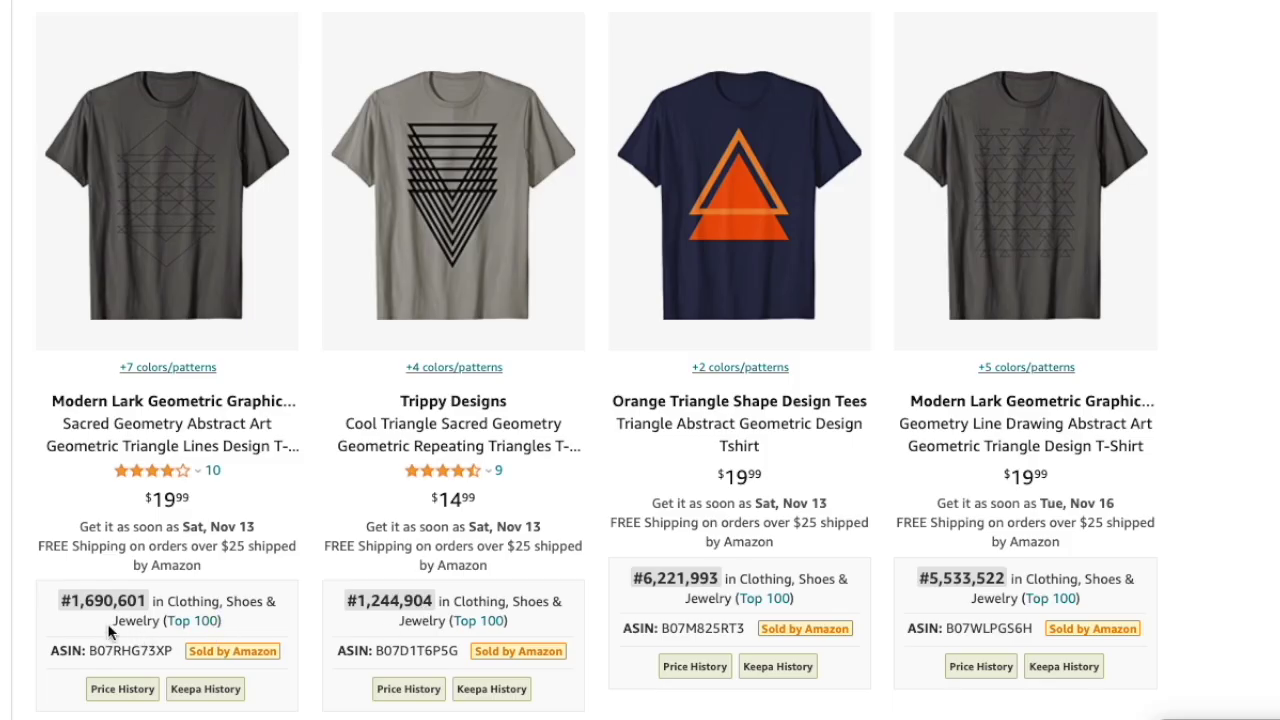
{"action": "mouse_move", "coordinate": [166, 208]}
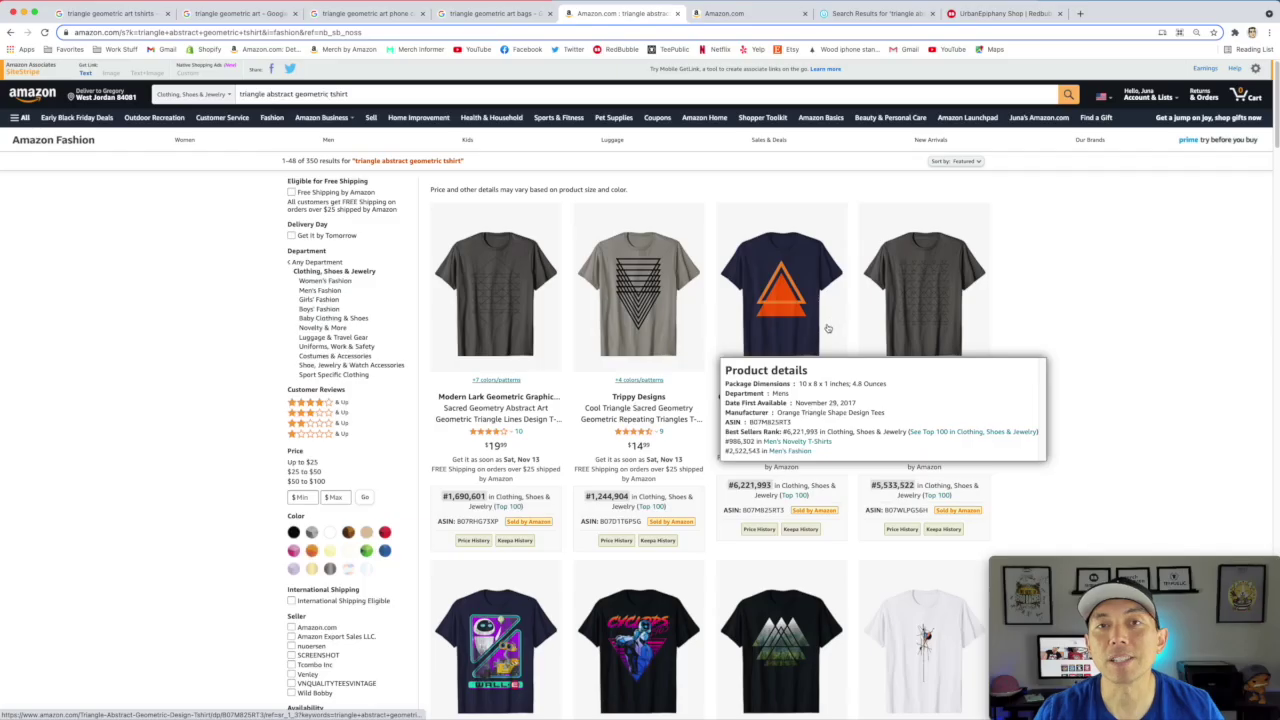
{"action": "scroll", "coordinate": [827, 328], "scroll_direction": "down", "scroll_amount": 3}
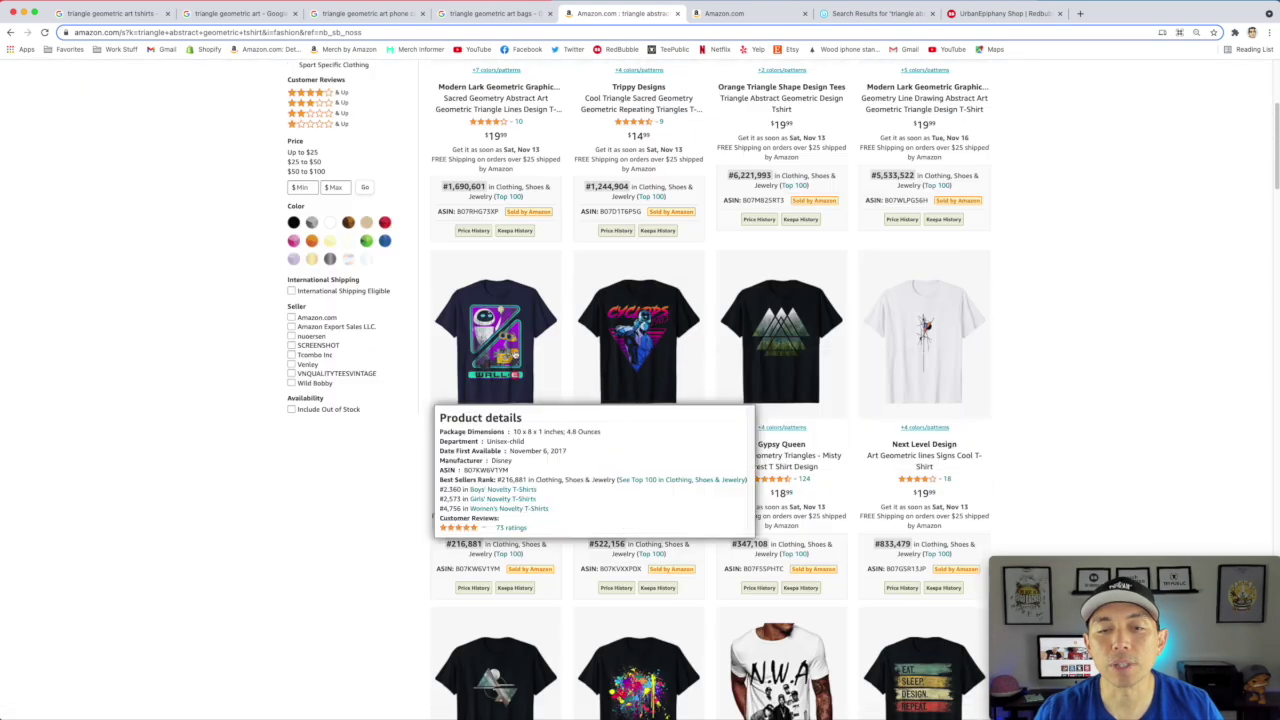
{"action": "scroll", "coordinate": [578, 337], "scroll_direction": "down", "scroll_amount": 2}
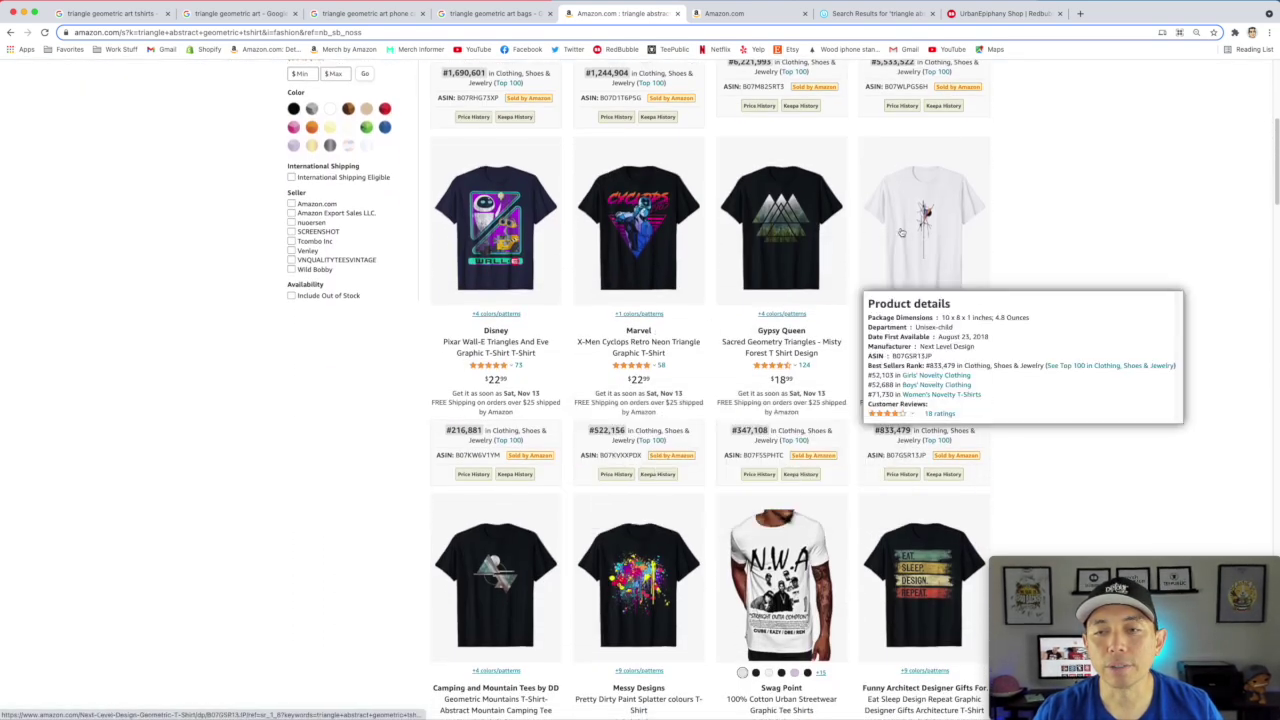
{"action": "scroll", "coordinate": [908, 247], "scroll_direction": "down", "scroll_amount": 2}
{"action": "scroll", "coordinate": [908, 247], "scroll_direction": "down", "scroll_amount": 2}
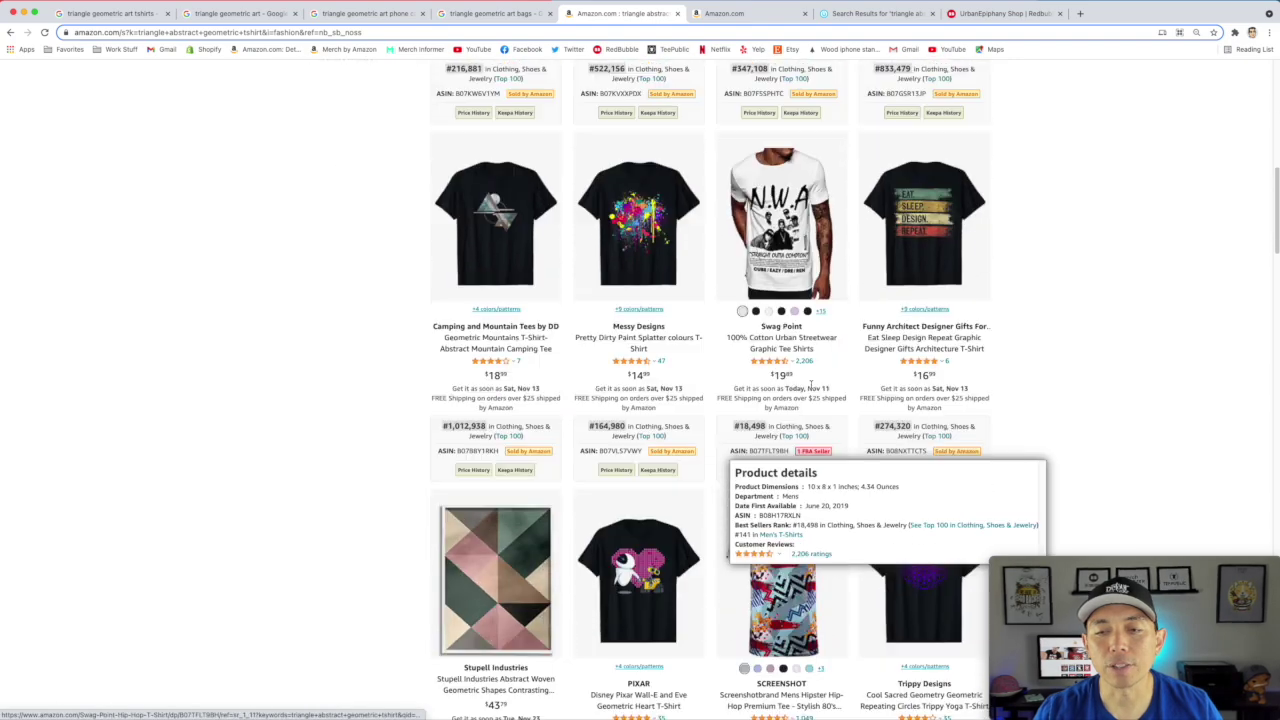
{"action": "scroll", "coordinate": [640, 511], "scroll_direction": "down", "scroll_amount": 2}
{"action": "scroll", "coordinate": [745, 470], "scroll_direction": "down", "scroll_amount": 3}
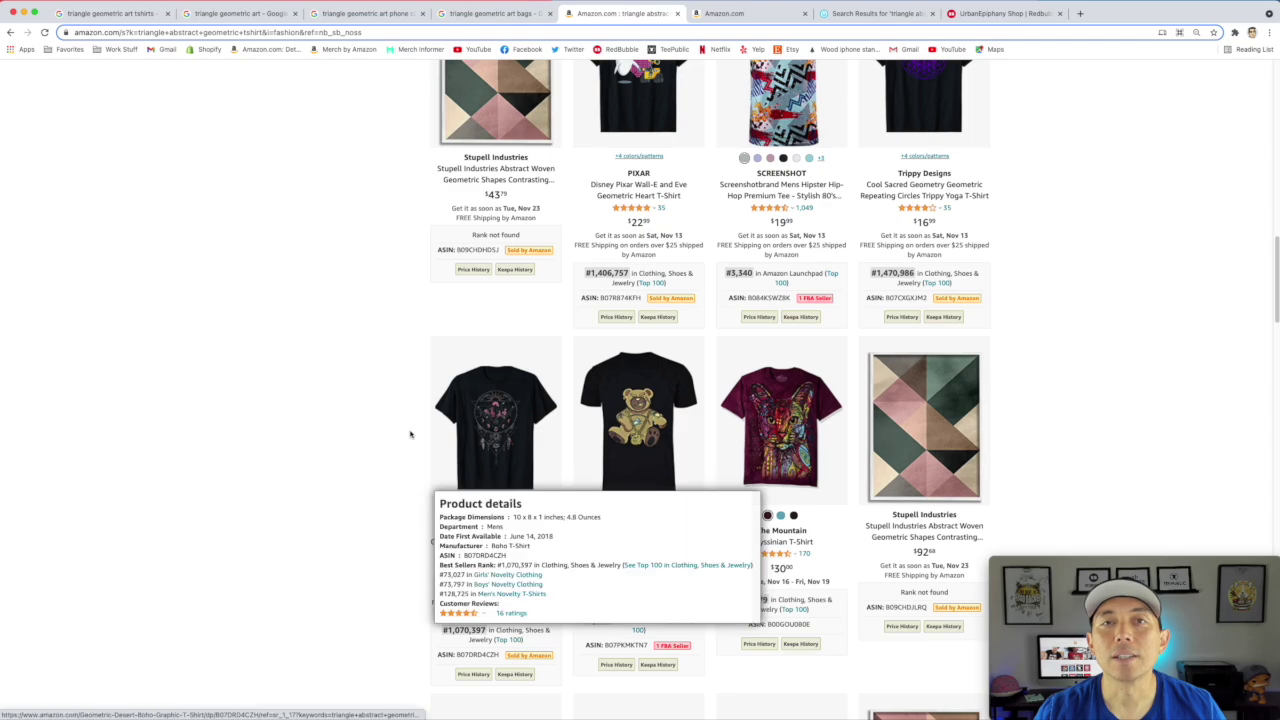
{"action": "scroll", "coordinate": [370, 427], "scroll_direction": "up", "scroll_amount": 10}
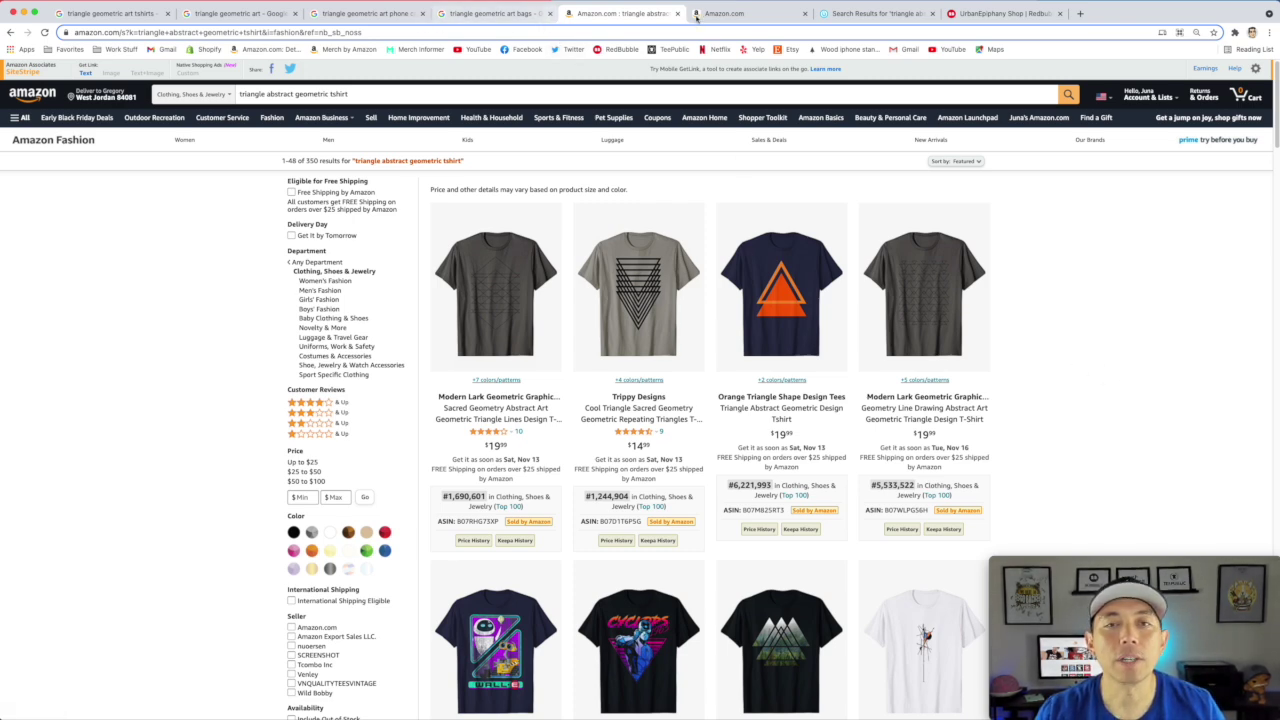
- Switch to the Amazon listings of the Awesome Geometric Shapes Tees brand and examine its shirts, tote bags and sales ranks
{"action": "left_click", "coordinate": [727, 14]}
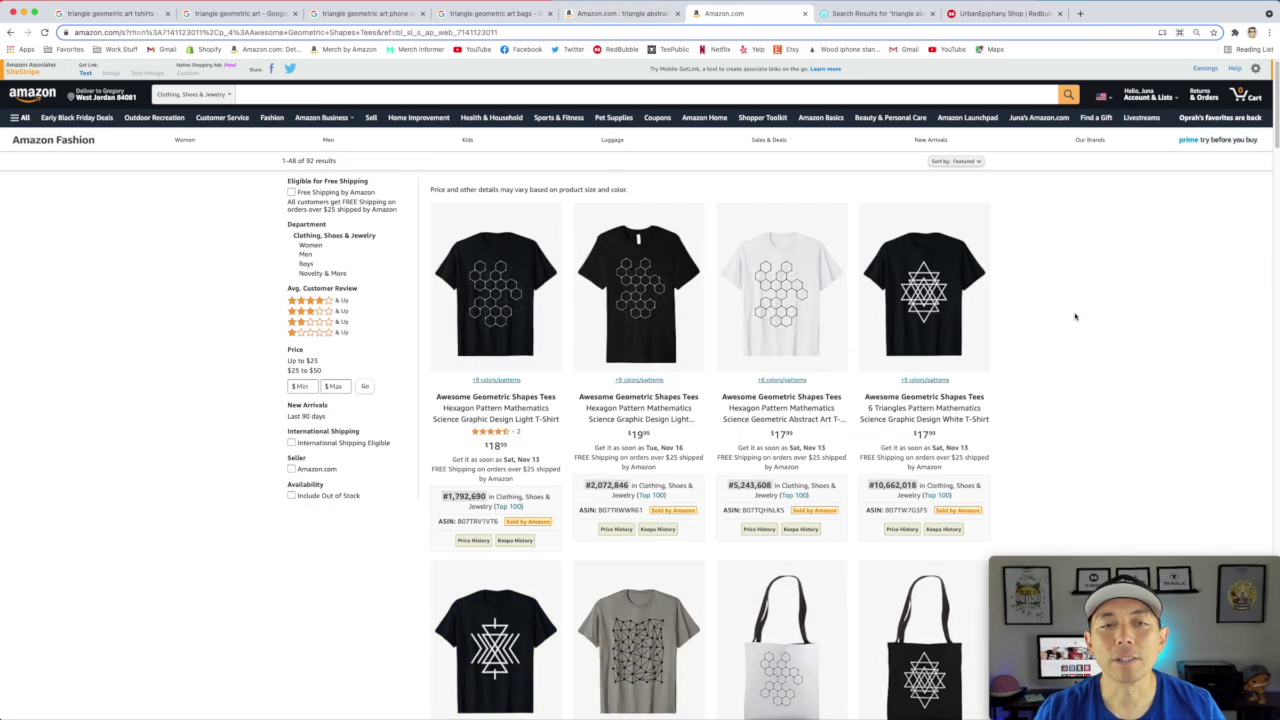
{"action": "scroll", "coordinate": [1077, 340], "scroll_direction": "down", "scroll_amount": 1}
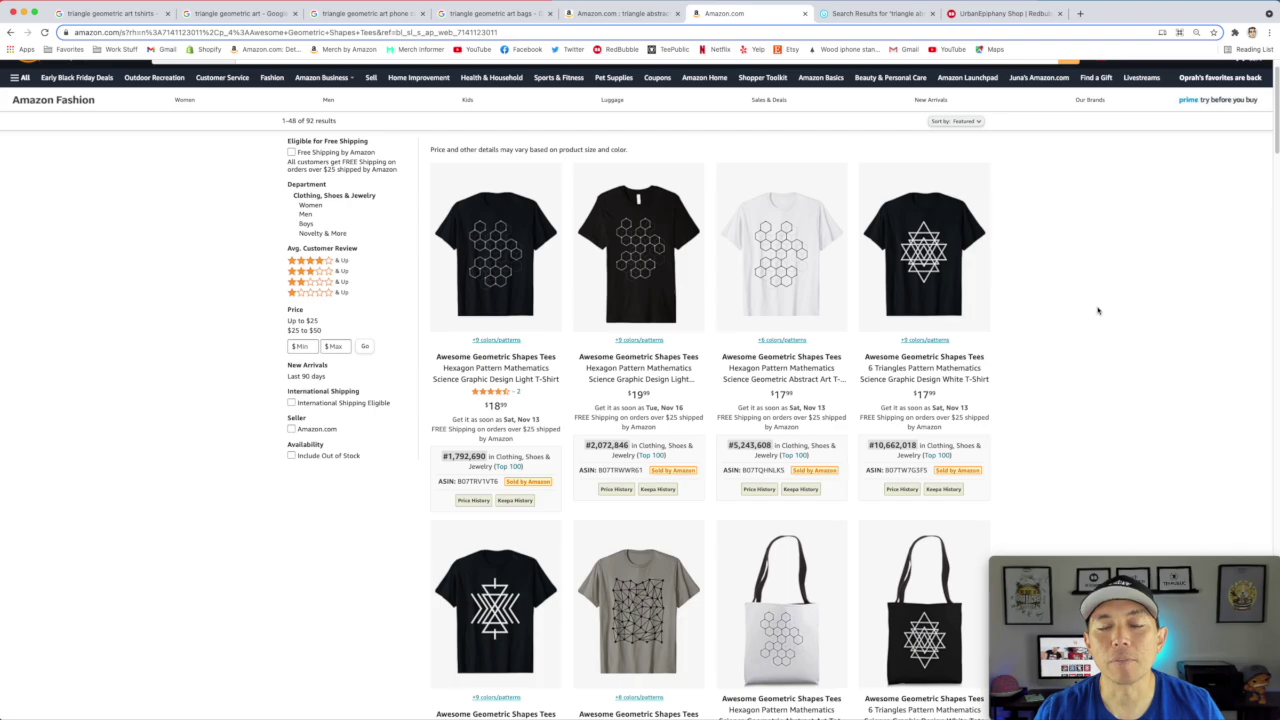
{"action": "scroll", "coordinate": [1070, 325], "scroll_direction": "down", "scroll_amount": 2}
{"action": "mouse_move", "coordinate": [960, 178]}
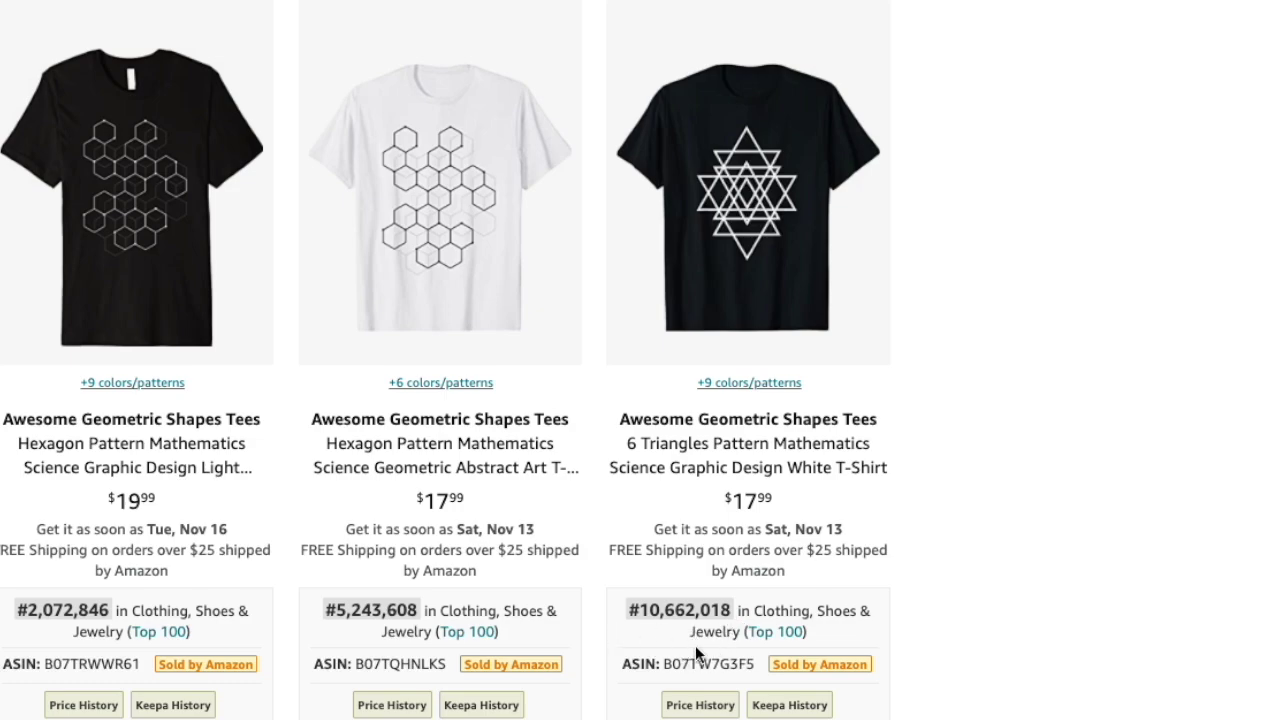
{"action": "mouse_move", "coordinate": [487, 437]}
{"action": "scroll", "coordinate": [487, 437], "scroll_direction": "down", "scroll_amount": 2}
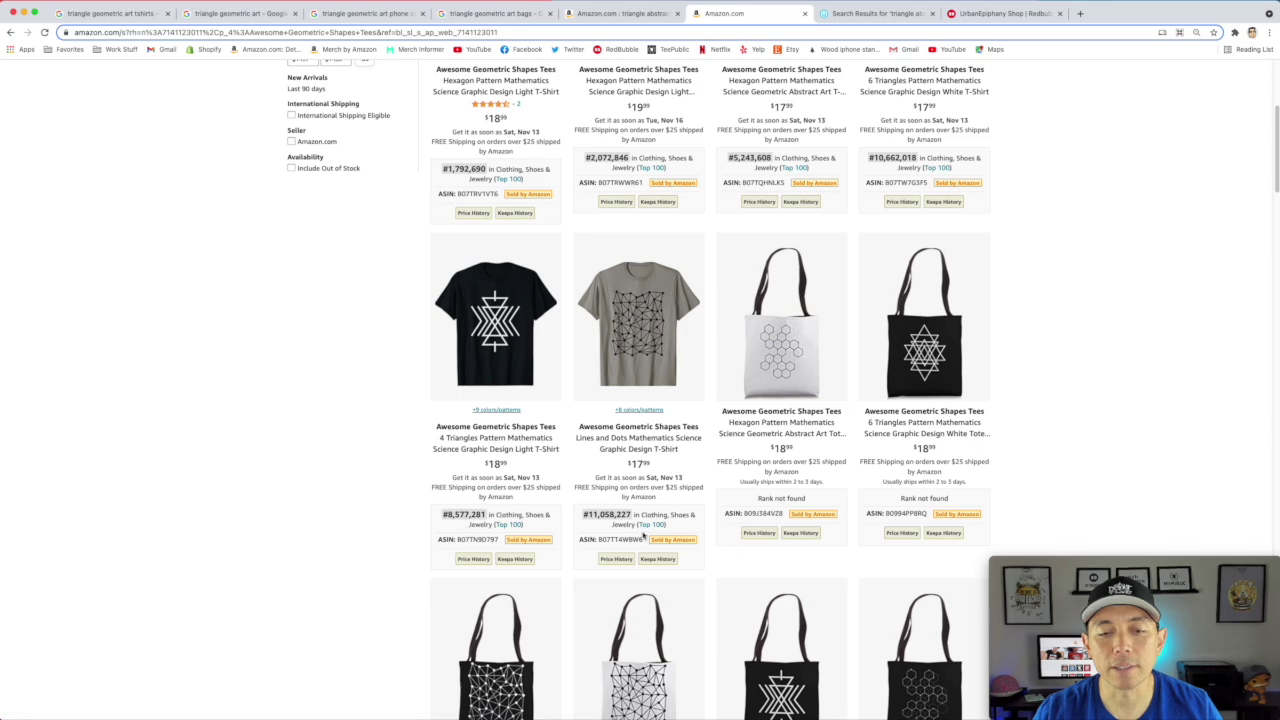
{"action": "scroll", "coordinate": [832, 428], "scroll_direction": "up", "scroll_amount": 3}
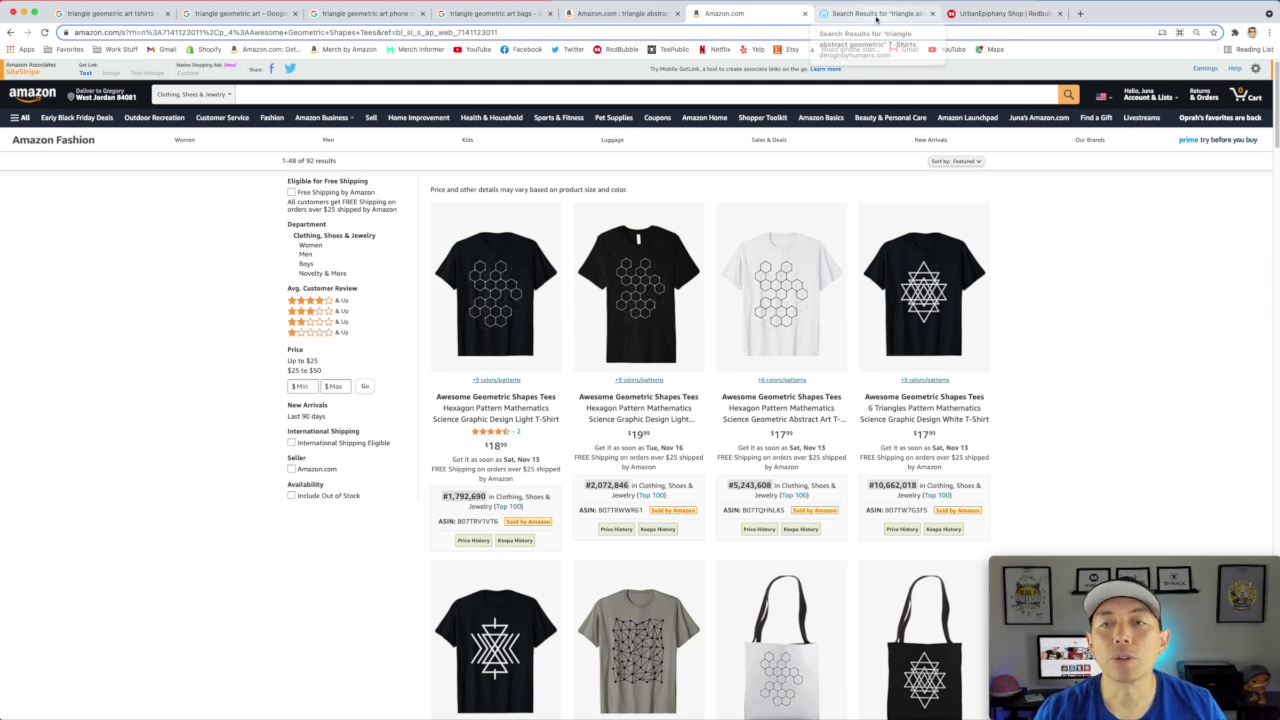
- Switch to the Design By Humans results for "triangle abstract geometric" and examine the shirt and print designs
{"action": "left_click", "coordinate": [876, 14]}
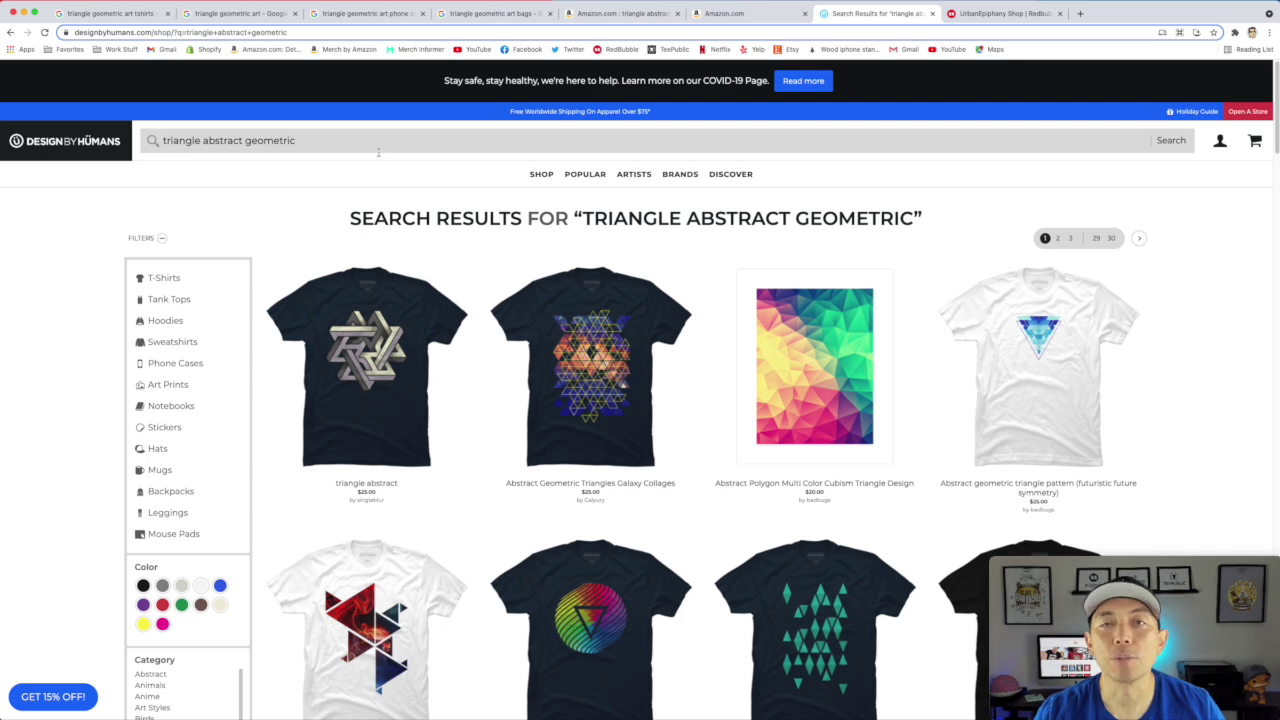
{"action": "scroll", "coordinate": [622, 268], "scroll_direction": "down", "scroll_amount": 2}
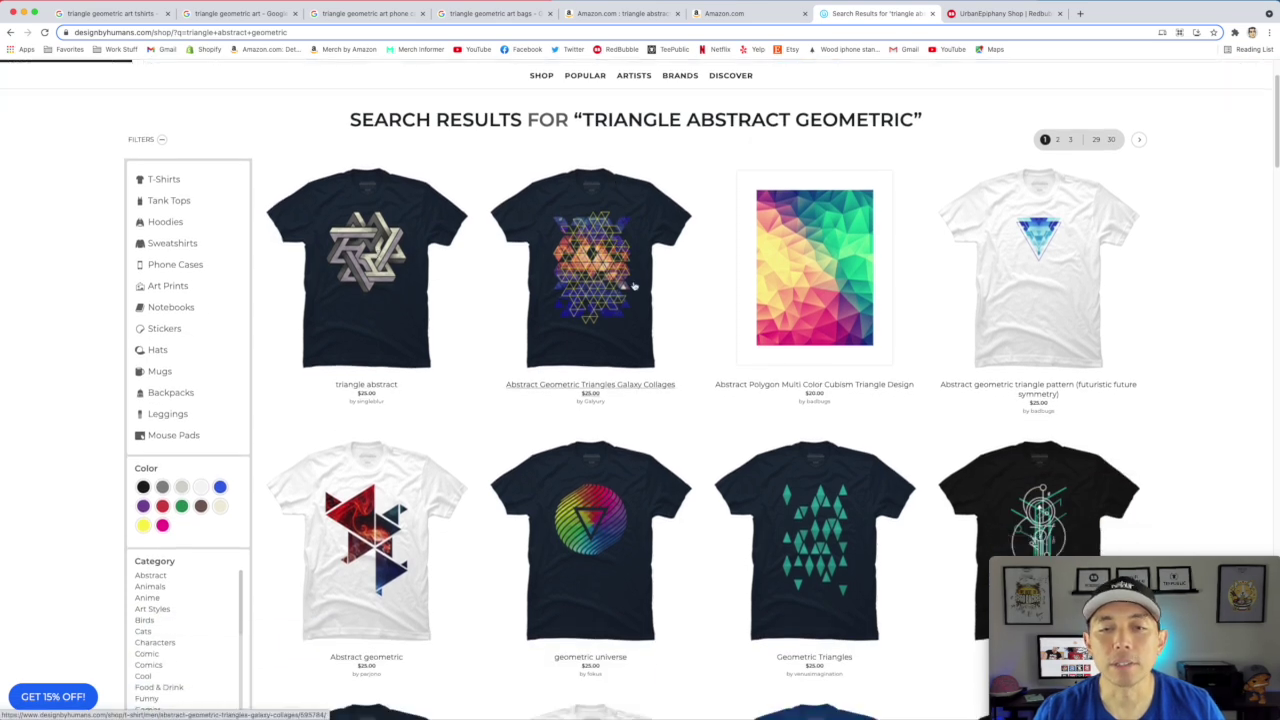
{"action": "scroll", "coordinate": [633, 286], "scroll_direction": "down", "scroll_amount": 1}
{"action": "scroll", "coordinate": [1014, 334], "scroll_direction": "down", "scroll_amount": 1}
{"action": "scroll", "coordinate": [386, 390], "scroll_direction": "down", "scroll_amount": 2}
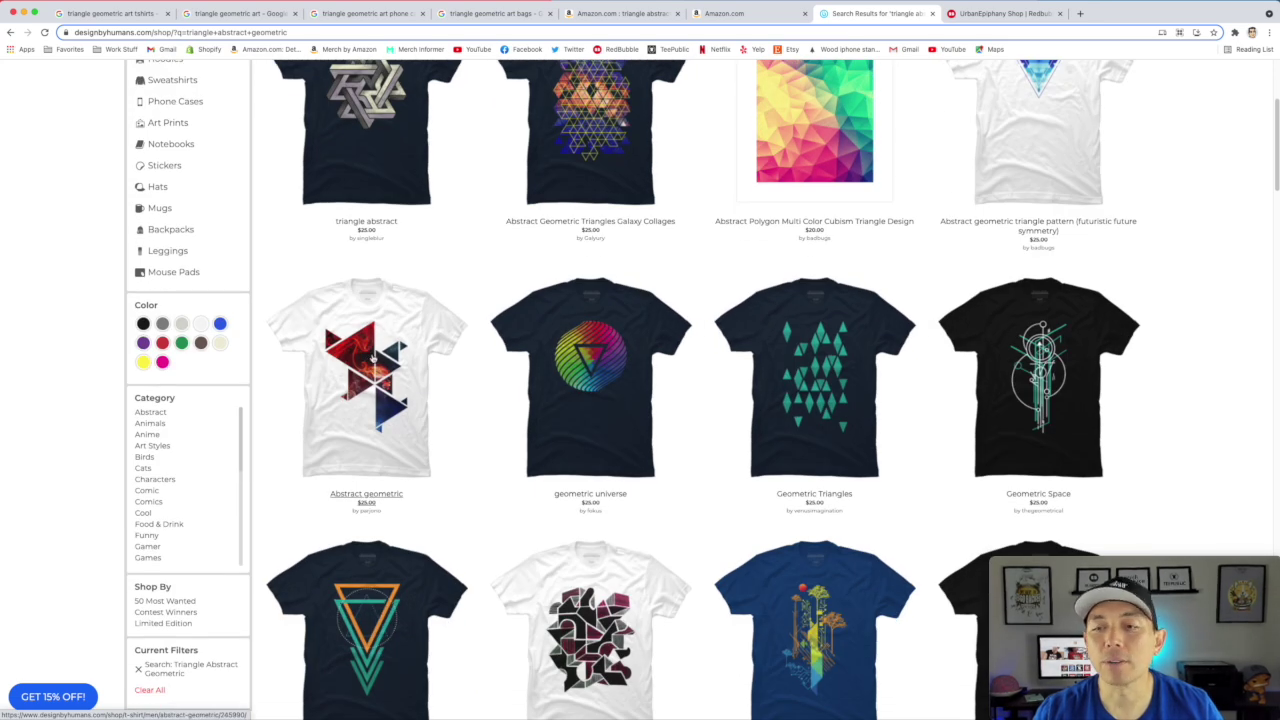
{"action": "scroll", "coordinate": [372, 356], "scroll_direction": "down", "scroll_amount": 6}
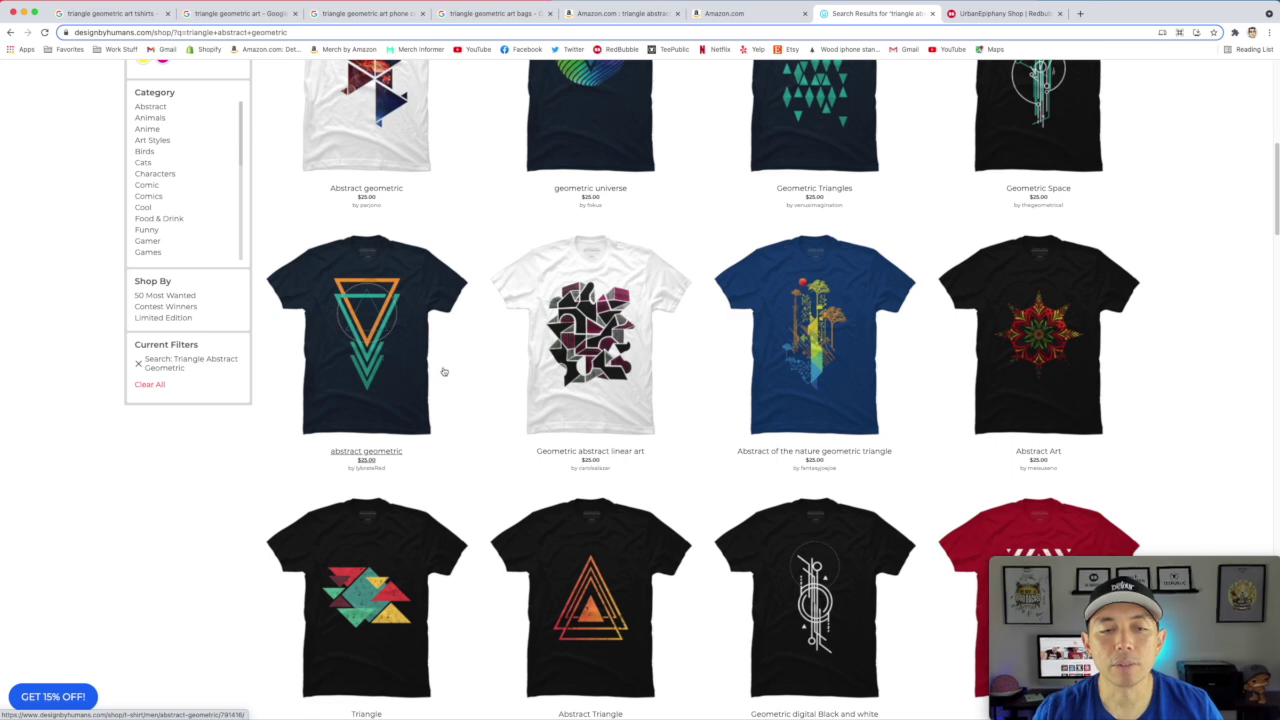
{"action": "scroll", "coordinate": [433, 371], "scroll_direction": "down", "scroll_amount": 4}
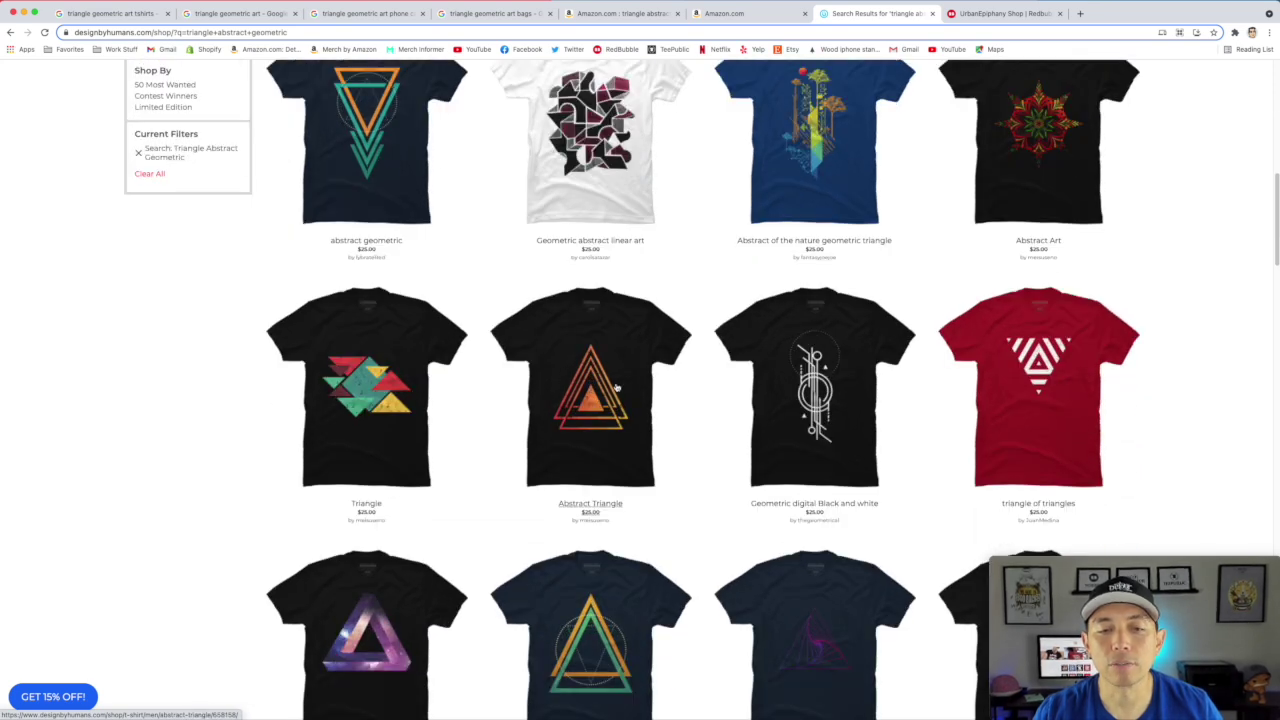
{"action": "scroll", "coordinate": [610, 388], "scroll_direction": "down", "scroll_amount": 2}
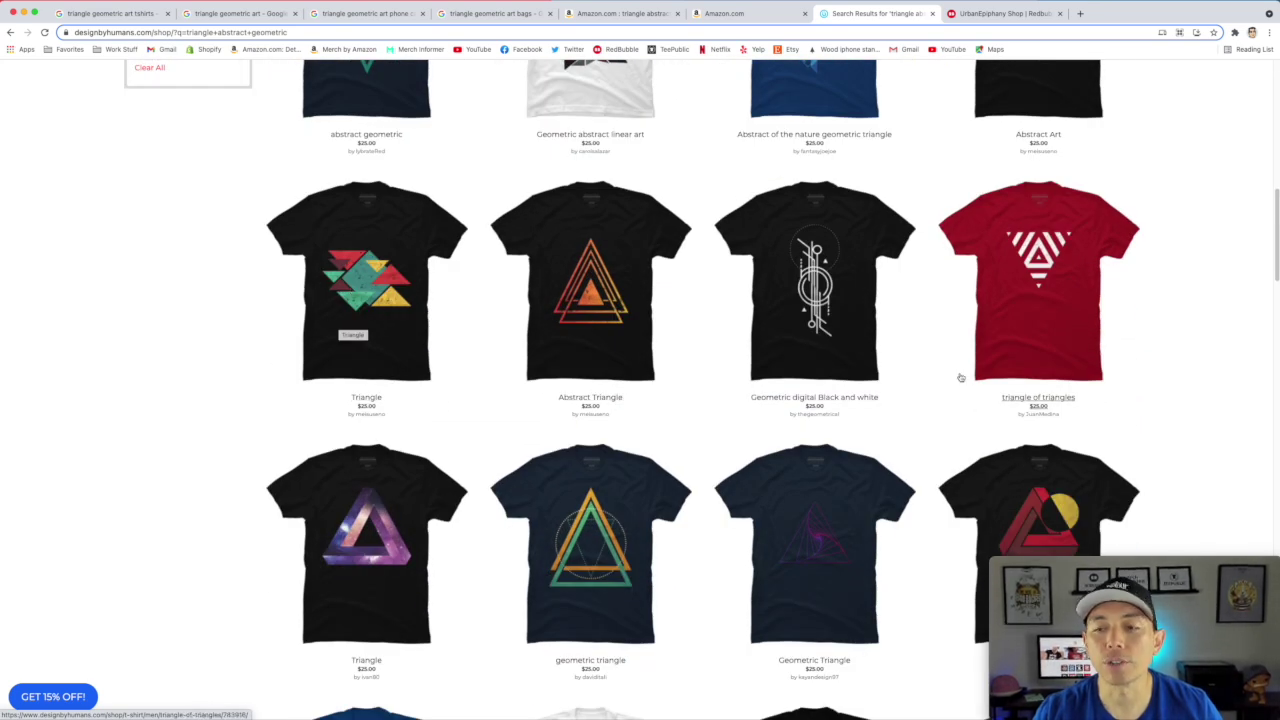
{"action": "scroll", "coordinate": [966, 365], "scroll_direction": "down", "scroll_amount": 8}
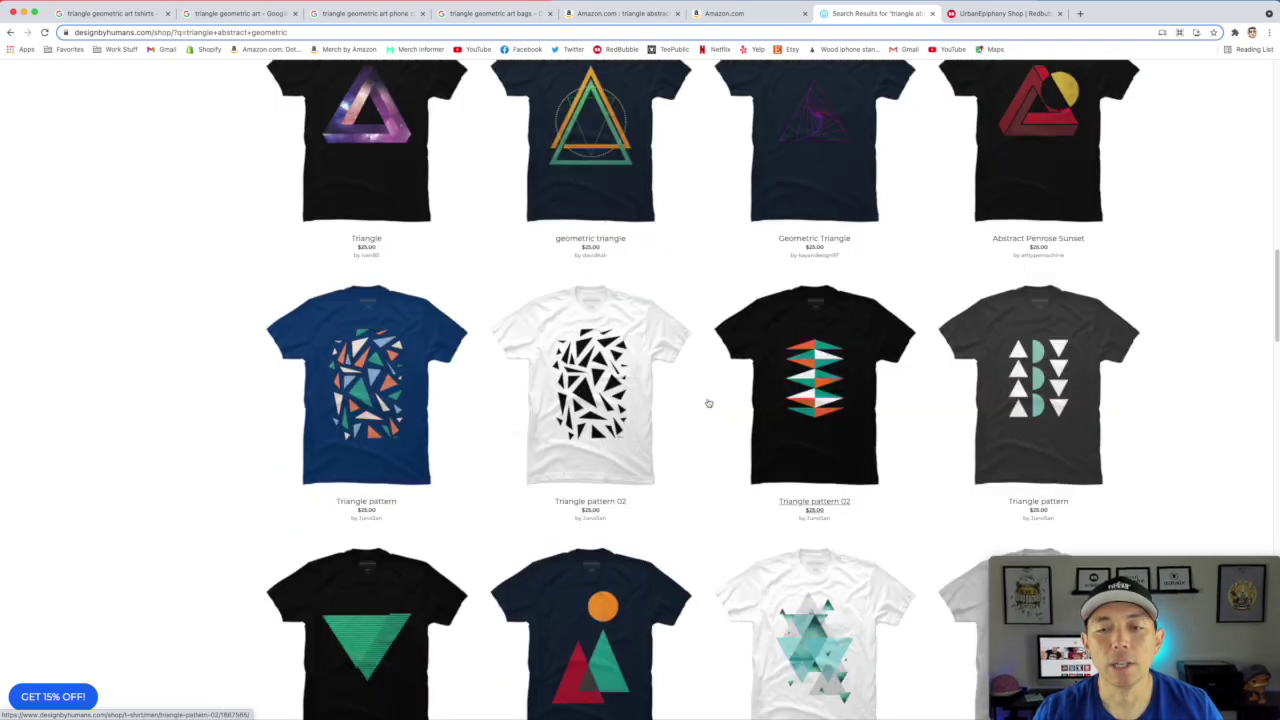
{"action": "scroll", "coordinate": [708, 403], "scroll_direction": "down", "scroll_amount": 5}
{"action": "scroll", "coordinate": [708, 403], "scroll_direction": "up", "scroll_amount": 10}
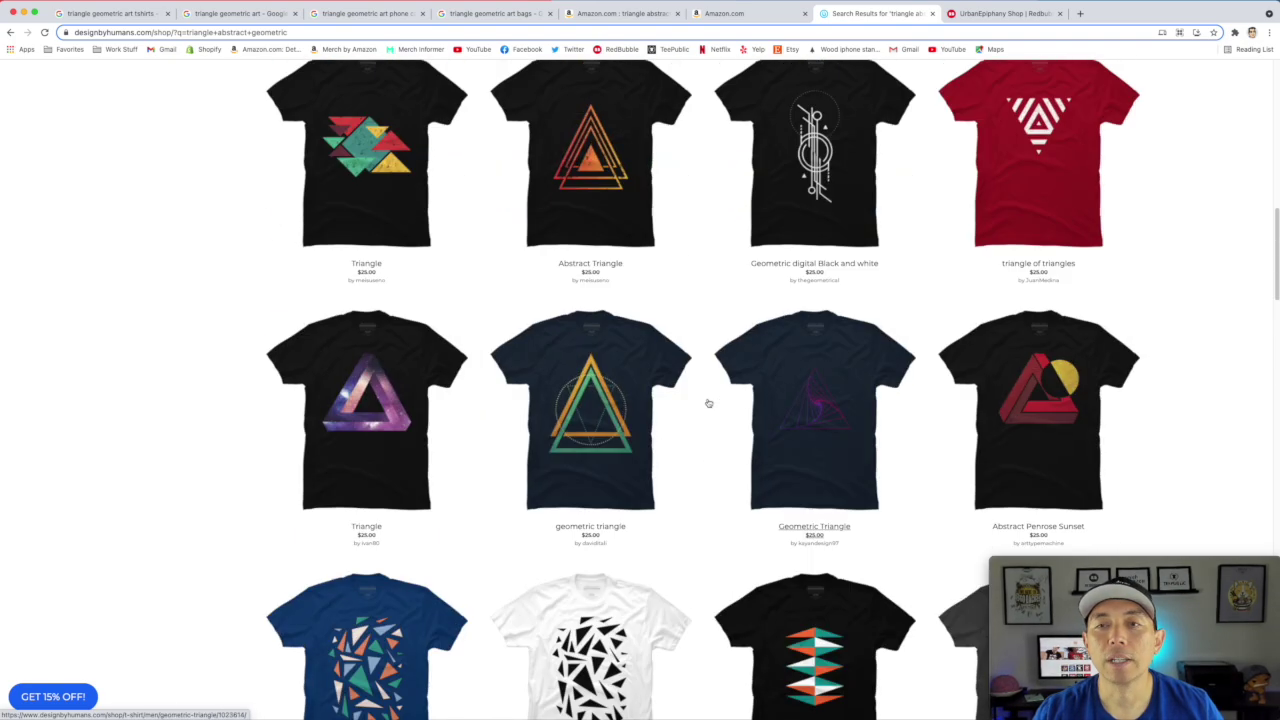
{"action": "scroll", "coordinate": [708, 403], "scroll_direction": "up", "scroll_amount": 10}
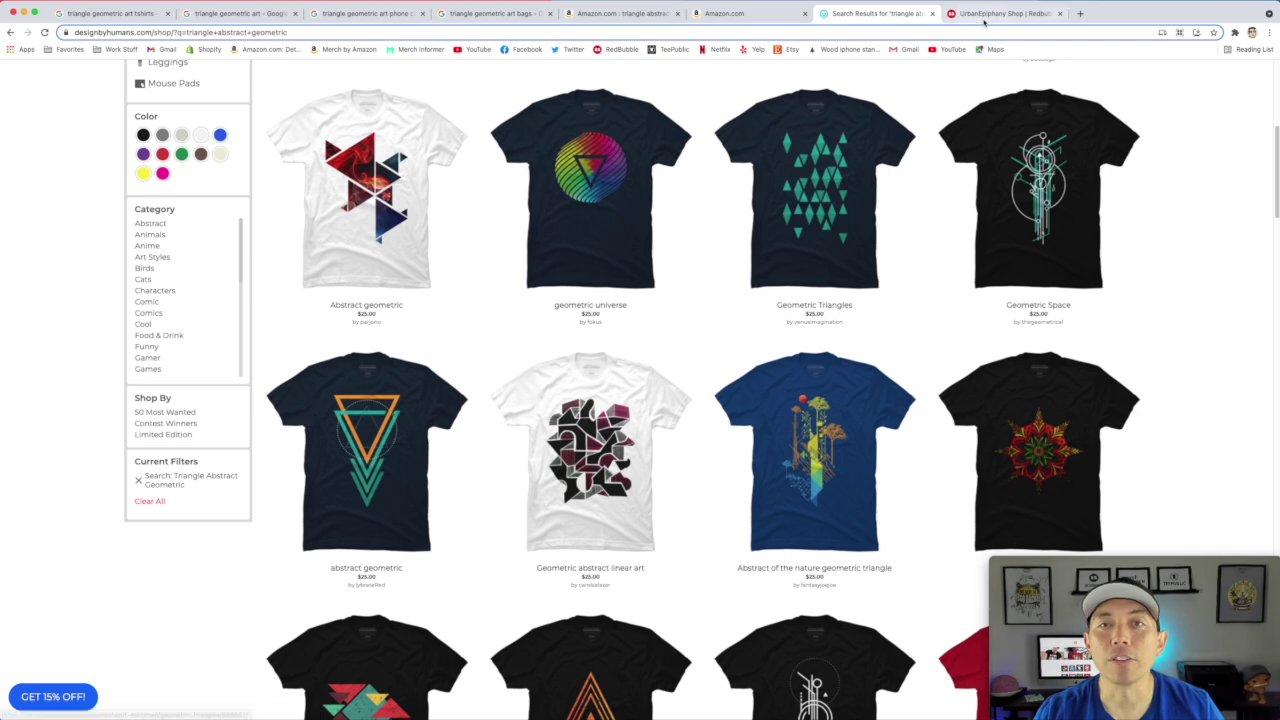
- Switch to the UrbanEpiphany shop on Redbubble and examine its Geometric collection and best-selling products
{"action": "left_click", "coordinate": [986, 14]}
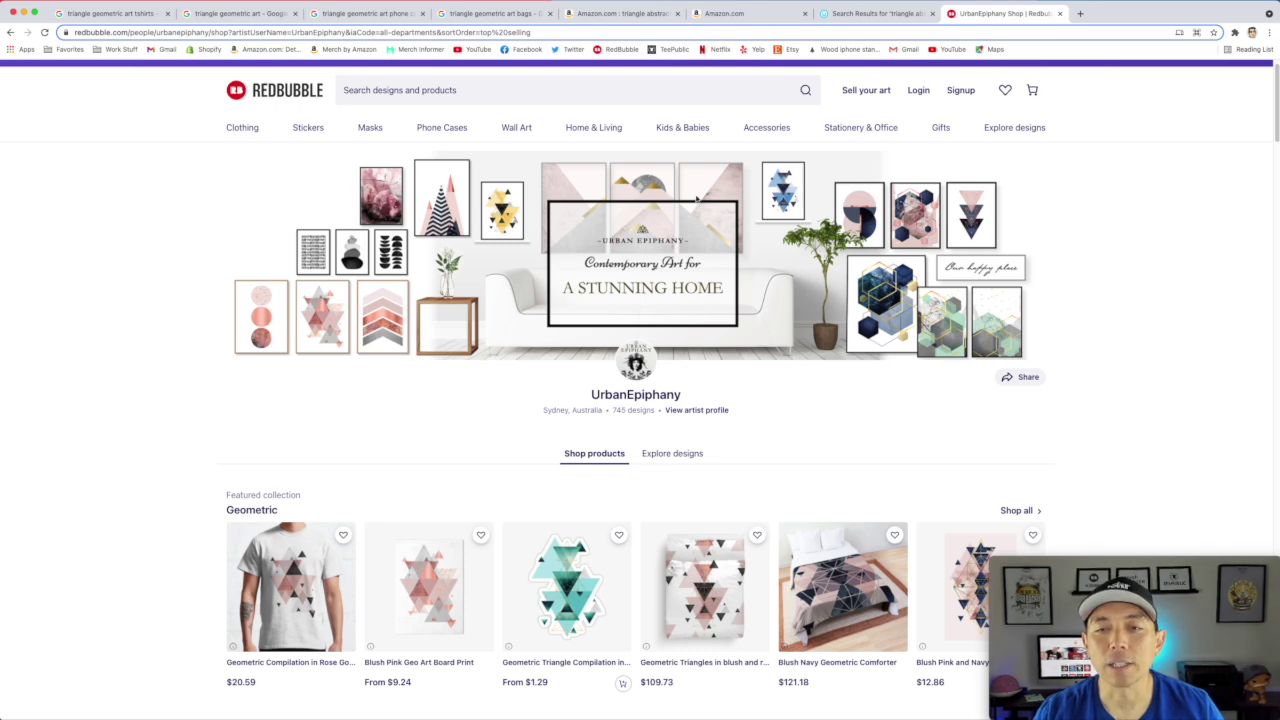
{"action": "scroll", "coordinate": [830, 357], "scroll_direction": "down", "scroll_amount": 5}
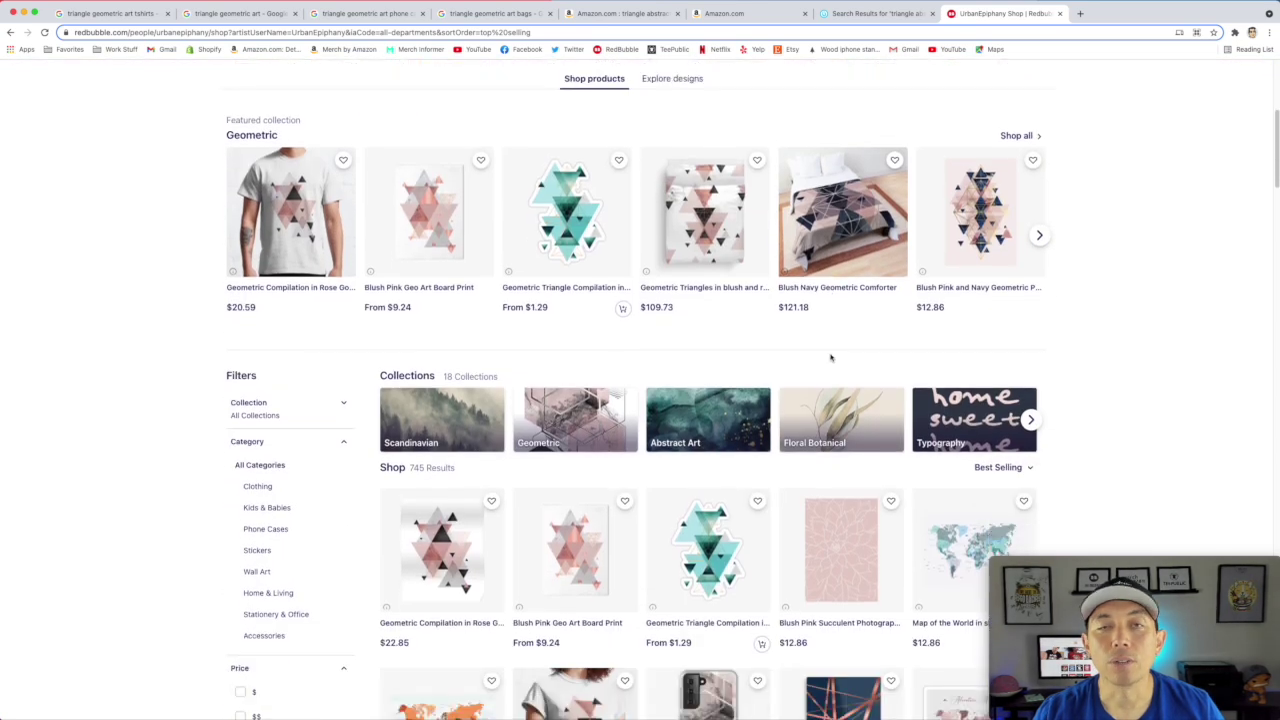
{"action": "scroll", "coordinate": [1009, 350], "scroll_direction": "down", "scroll_amount": 2}
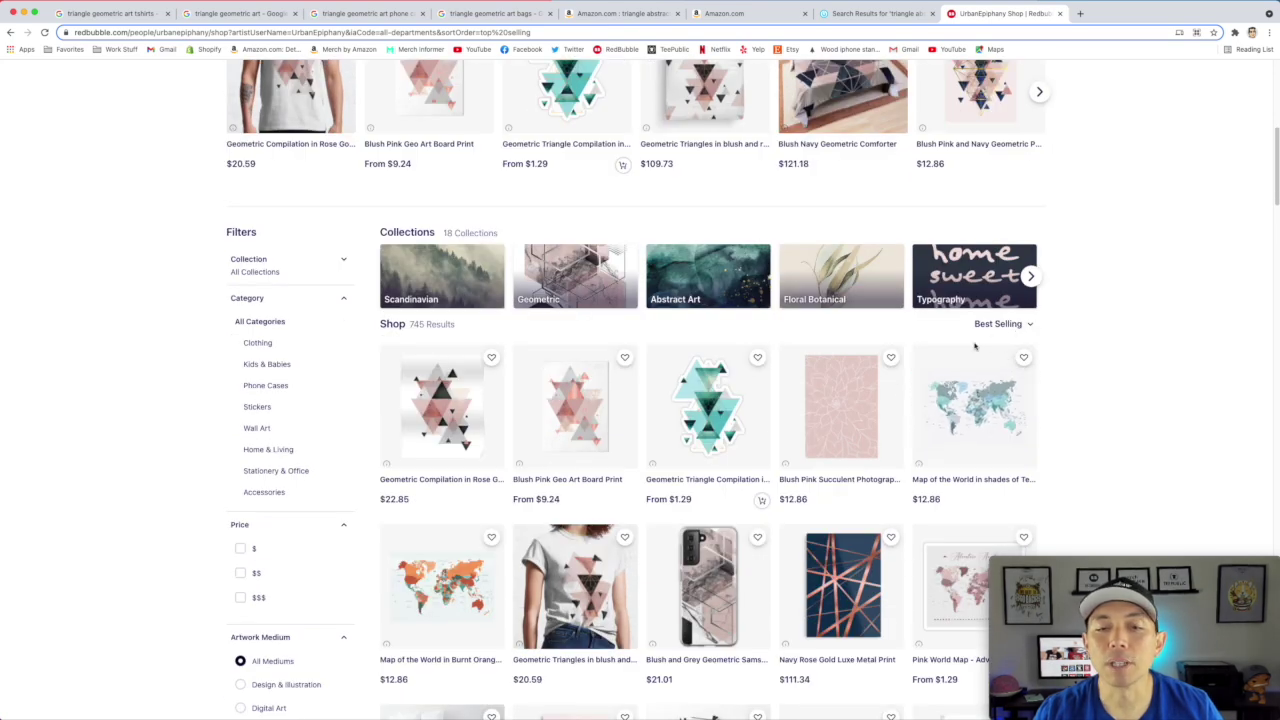
{"action": "scroll", "coordinate": [500, 371], "scroll_direction": "down", "scroll_amount": 1}
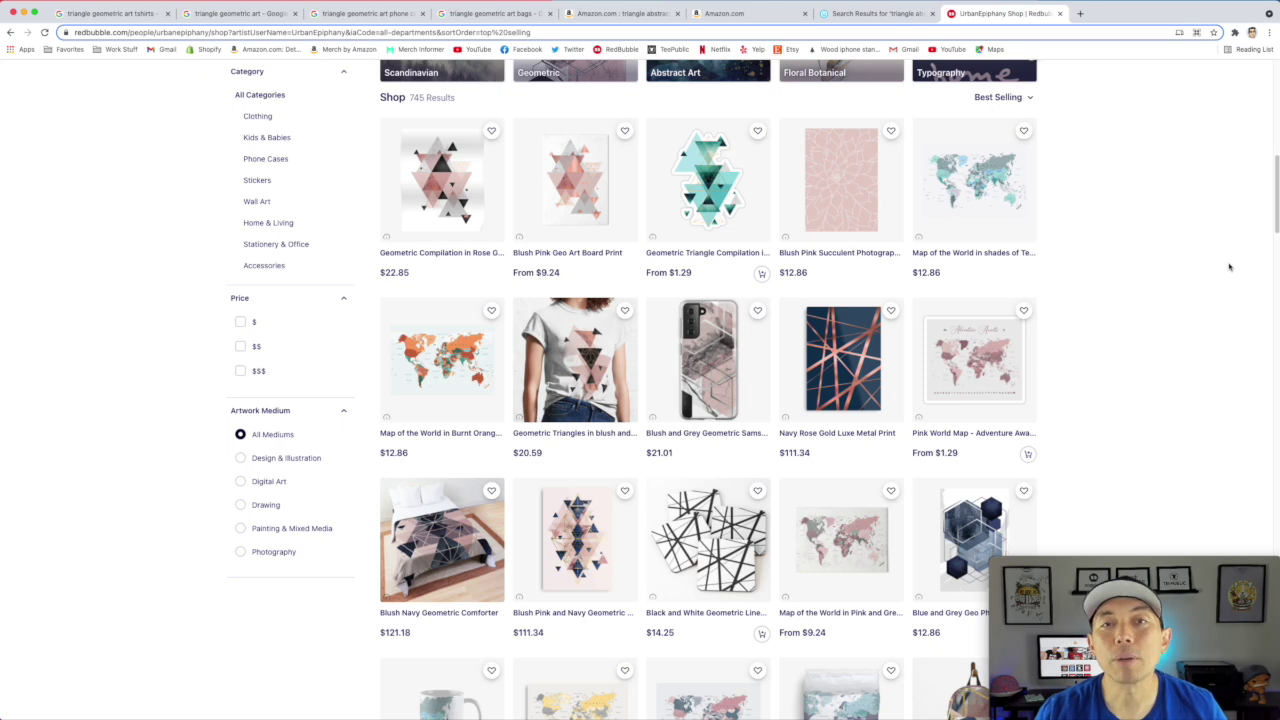
{"action": "scroll", "coordinate": [405, 277], "scroll_direction": "up", "scroll_amount": 2}
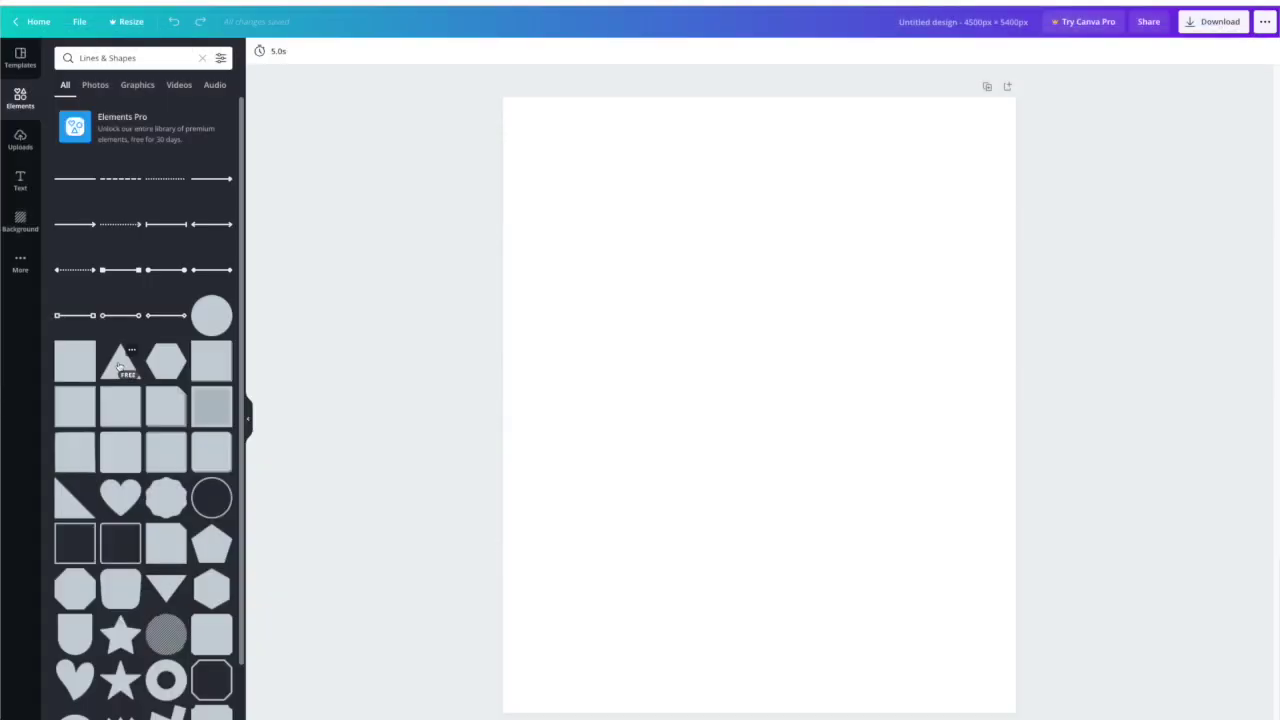
- In Canva, add a triangle from Lines & Shapes to the upper part of the blank 4500 x 5400 px design and browse the other shapes
{"action": "left_click", "coordinate": [118, 368]}
{"action": "left_click_drag", "start_coordinate": [763, 397], "coordinate": [797, 309]}
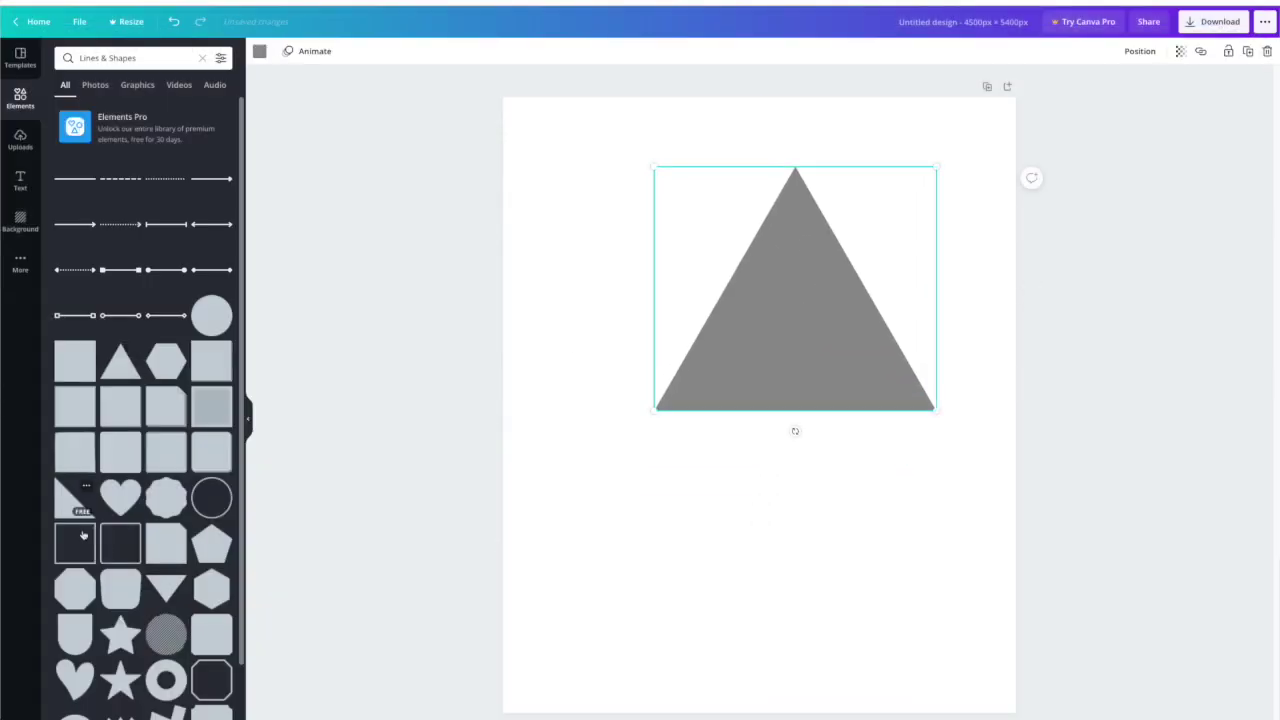
{"action": "scroll", "coordinate": [182, 576], "scroll_direction": "down", "scroll_amount": 3}
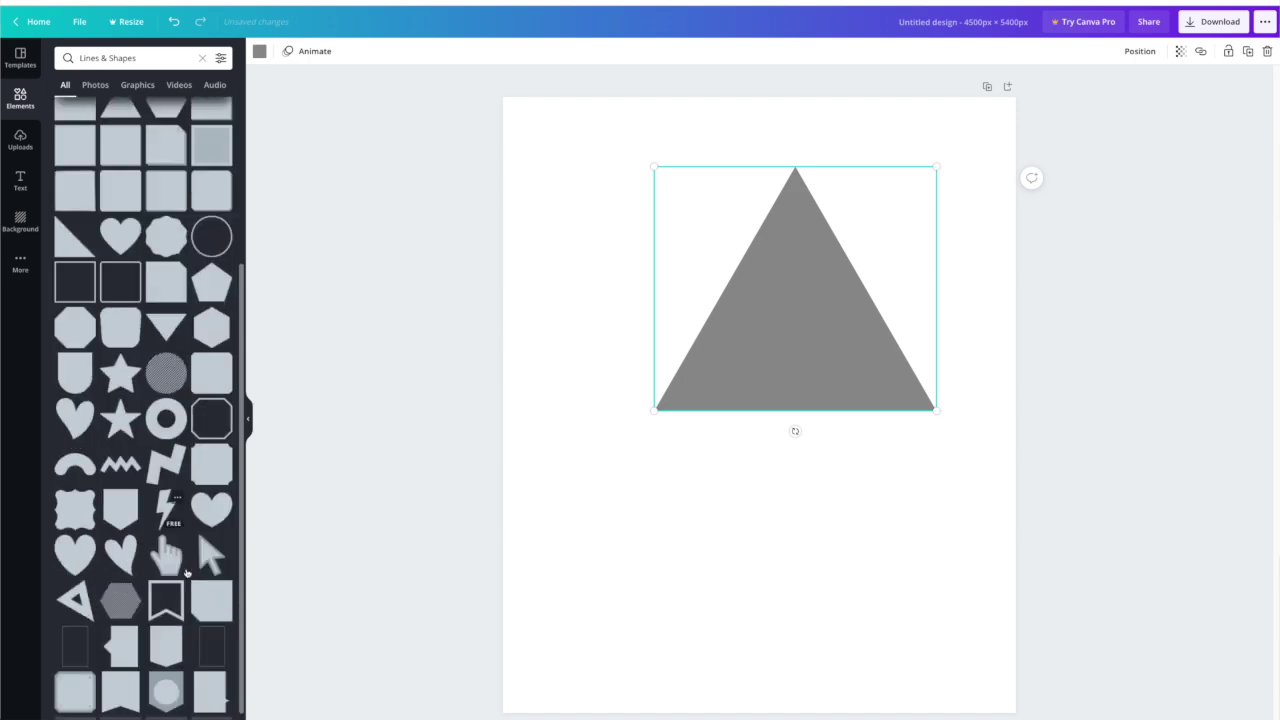
{"action": "scroll", "coordinate": [187, 572], "scroll_direction": "down", "scroll_amount": 2}
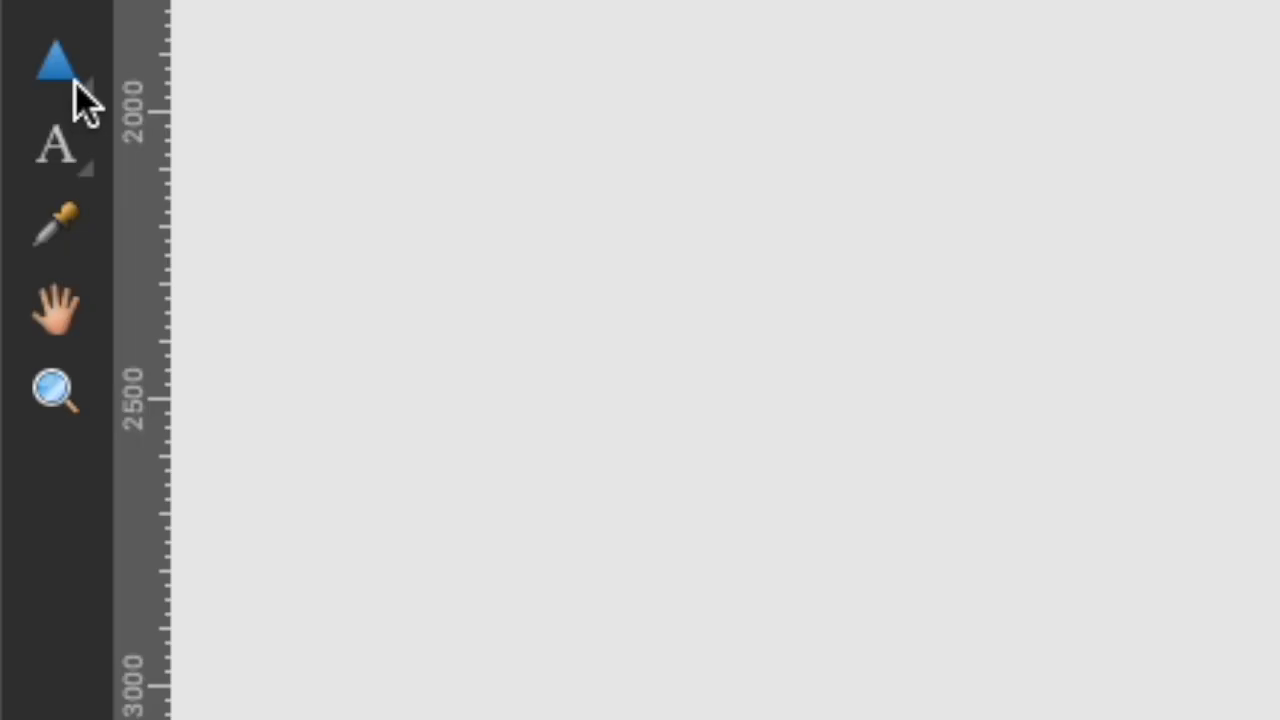
- Switch to Affinity Designer, draw a triangle with the Triangle Tool, and shrink it to about 590 x 505 px with three copies in a row
{"action": "left_click", "coordinate": [76, 74]}
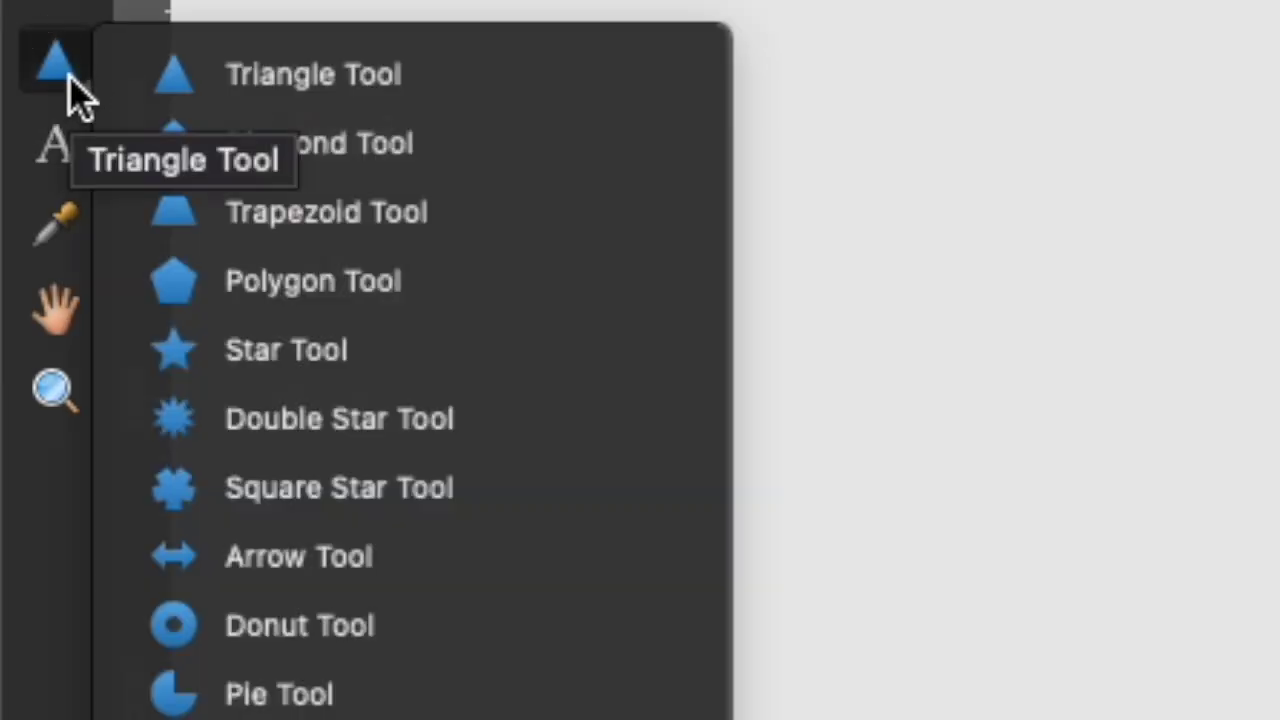
{"action": "left_click", "coordinate": [205, 88]}
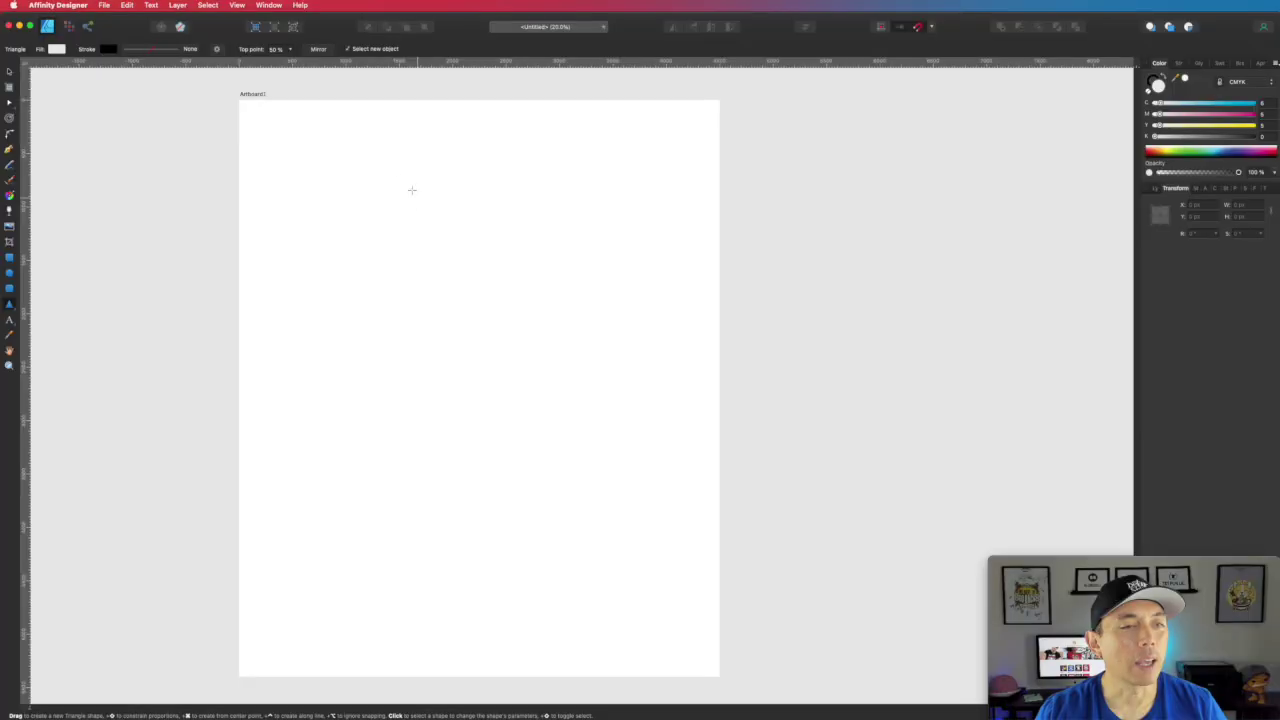
{"action": "mouse_move", "coordinate": [401, 178]}
{"action": "left_mouse_down"}
{"action": "mouse_move", "coordinate": [543, 306]}
{"action": "mouse_move", "coordinate": [643, 466]}
{"action": "left_mouse_up"}
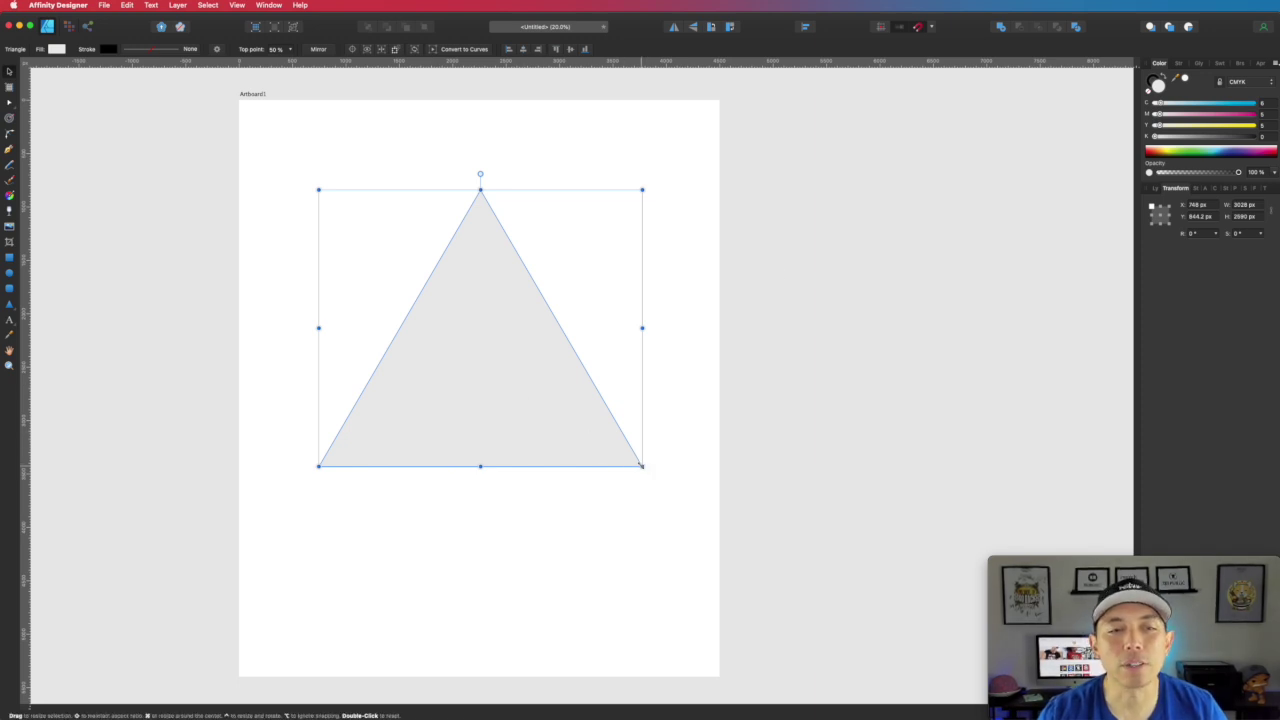
{"action": "left_click_drag", "start_coordinate": [519, 398], "coordinate": [497, 369]}
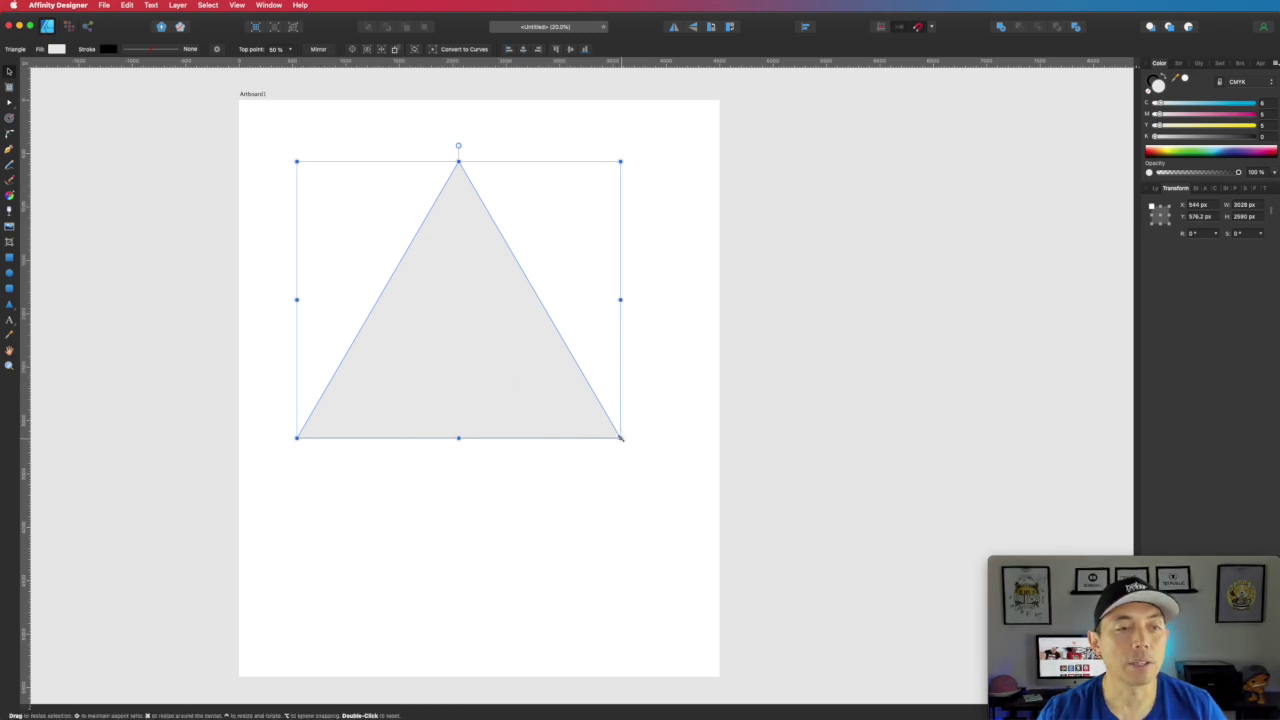
{"action": "left_click_drag", "start_coordinate": [620, 437], "coordinate": [591, 206]}
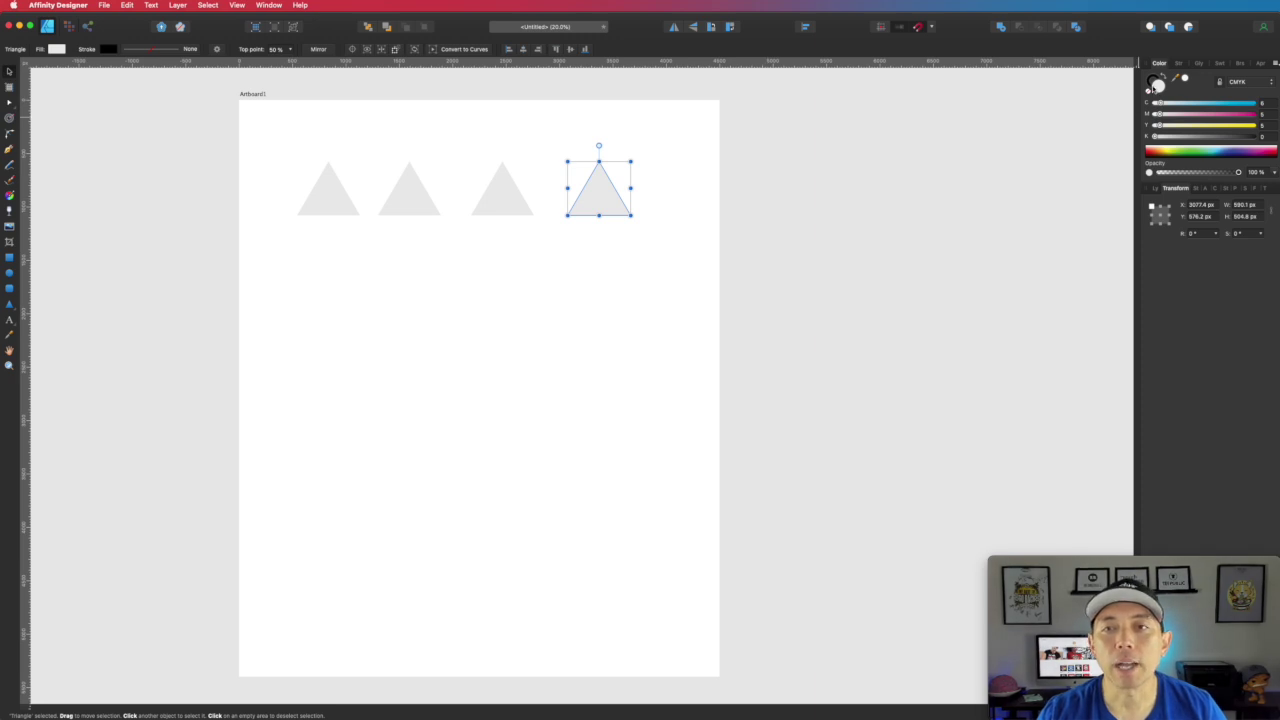
- Fill the rightmost triangle black by swapping its fill and stroke, and give the third triangle a mid-grey fill with K 44 and no stroke
{"action": "left_click", "coordinate": [1152, 79]}
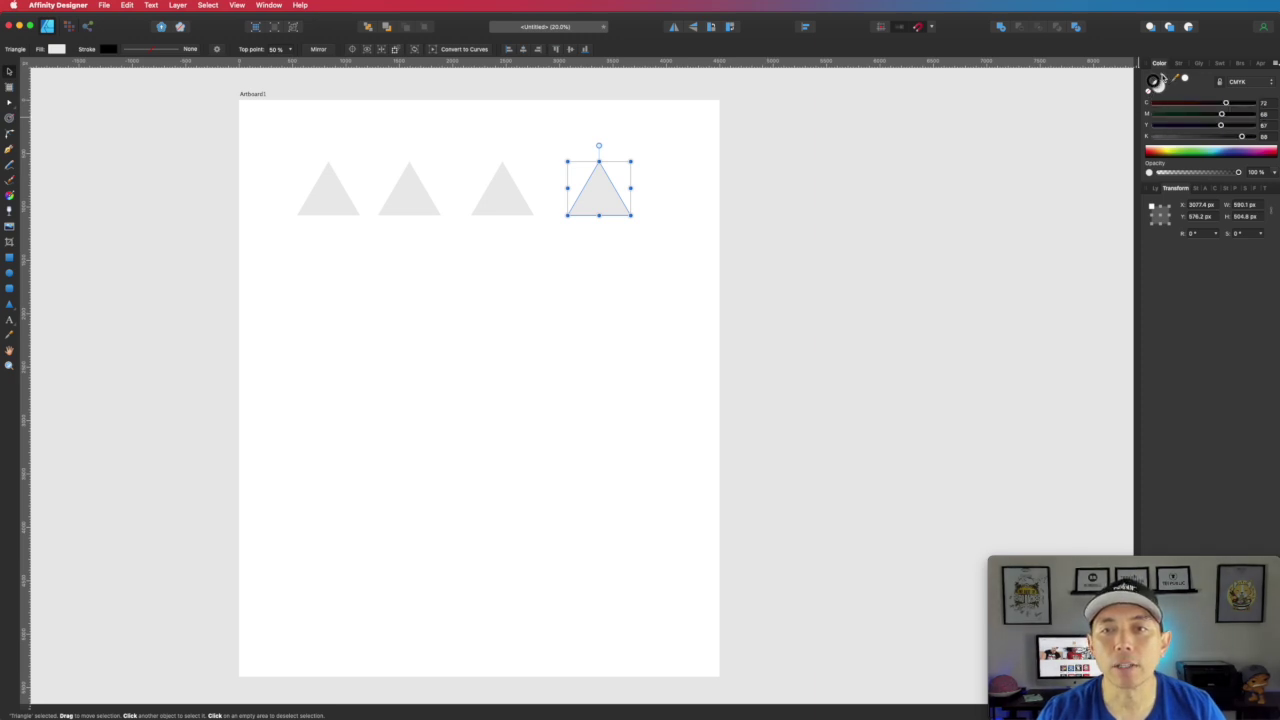
{"action": "left_click", "coordinate": [1162, 78]}
{"action": "left_click", "coordinate": [500, 201]}
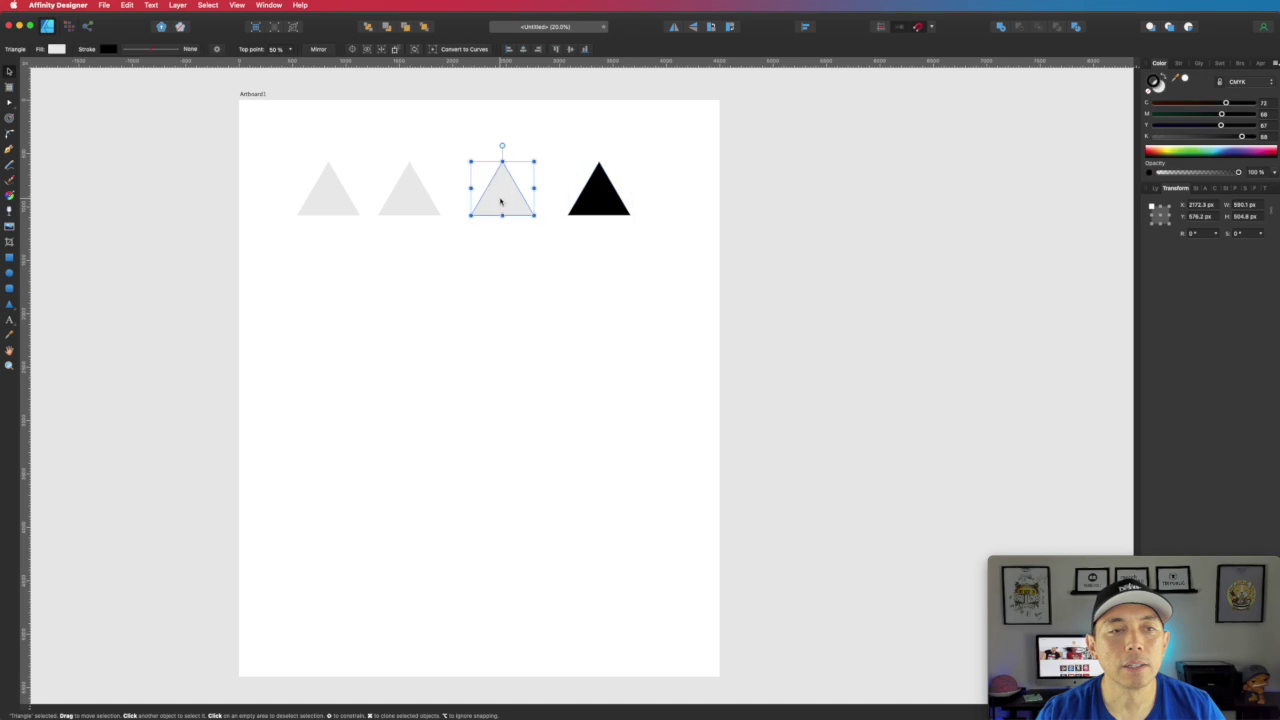
{"action": "left_click", "coordinate": [1148, 91]}
{"action": "left_click_drag", "start_coordinate": [1171, 137], "coordinate": [1197, 135]}
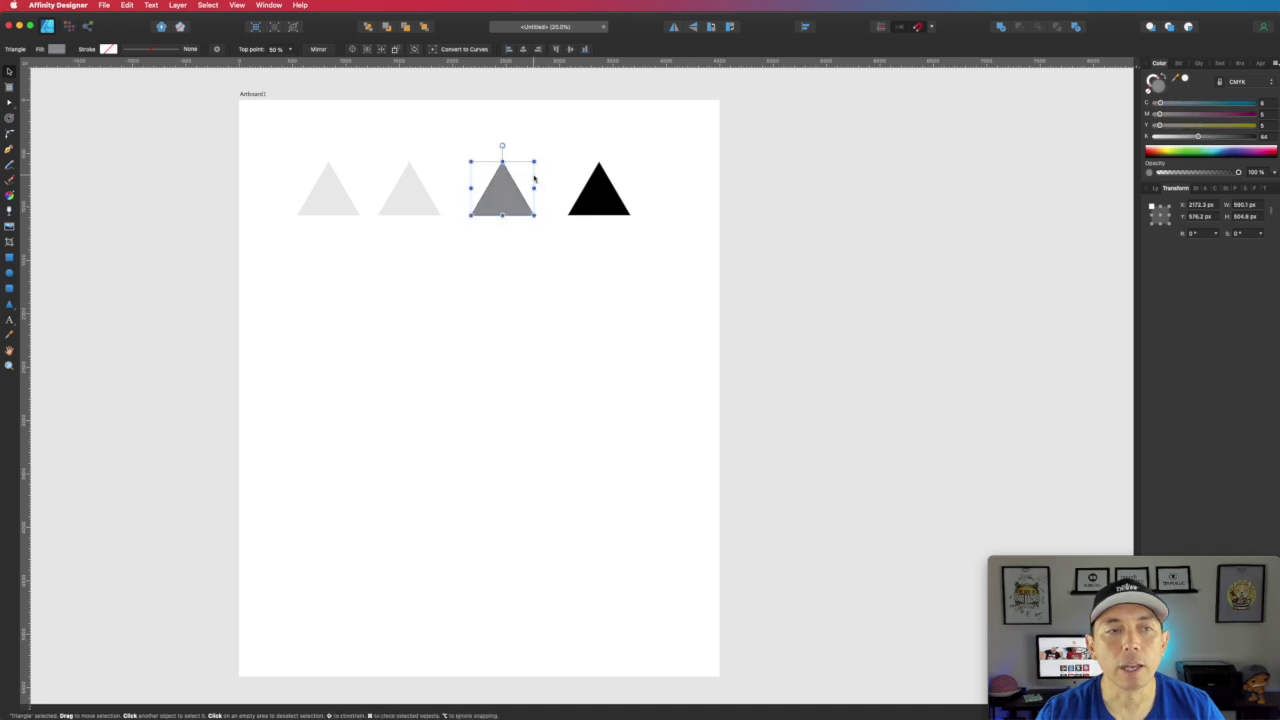
- Darken the second triangle's fill to a slightly deeper light grey and remove the stroke from the first triangle
{"action": "left_click", "coordinate": [402, 186]}
{"action": "mouse_move", "coordinate": [1158, 137]}
{"action": "left_mouse_down"}
{"action": "mouse_move", "coordinate": [1180, 136]}
{"action": "mouse_move", "coordinate": [1160, 136]}
{"action": "mouse_move", "coordinate": [1155, 103]}
{"action": "mouse_move", "coordinate": [1154, 125]}
{"action": "left_mouse_up"}
{"action": "left_click", "coordinate": [1149, 88]}
{"action": "left_click", "coordinate": [352, 200]}
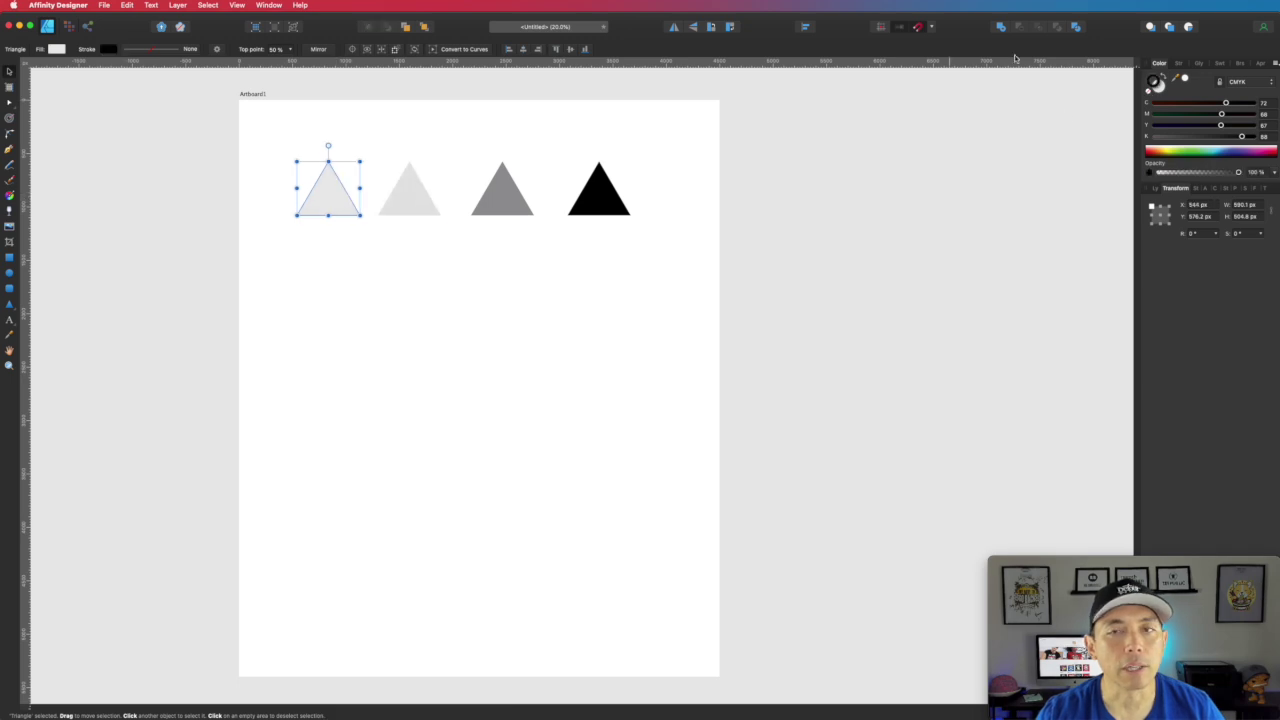
{"action": "left_click", "coordinate": [1150, 89]}
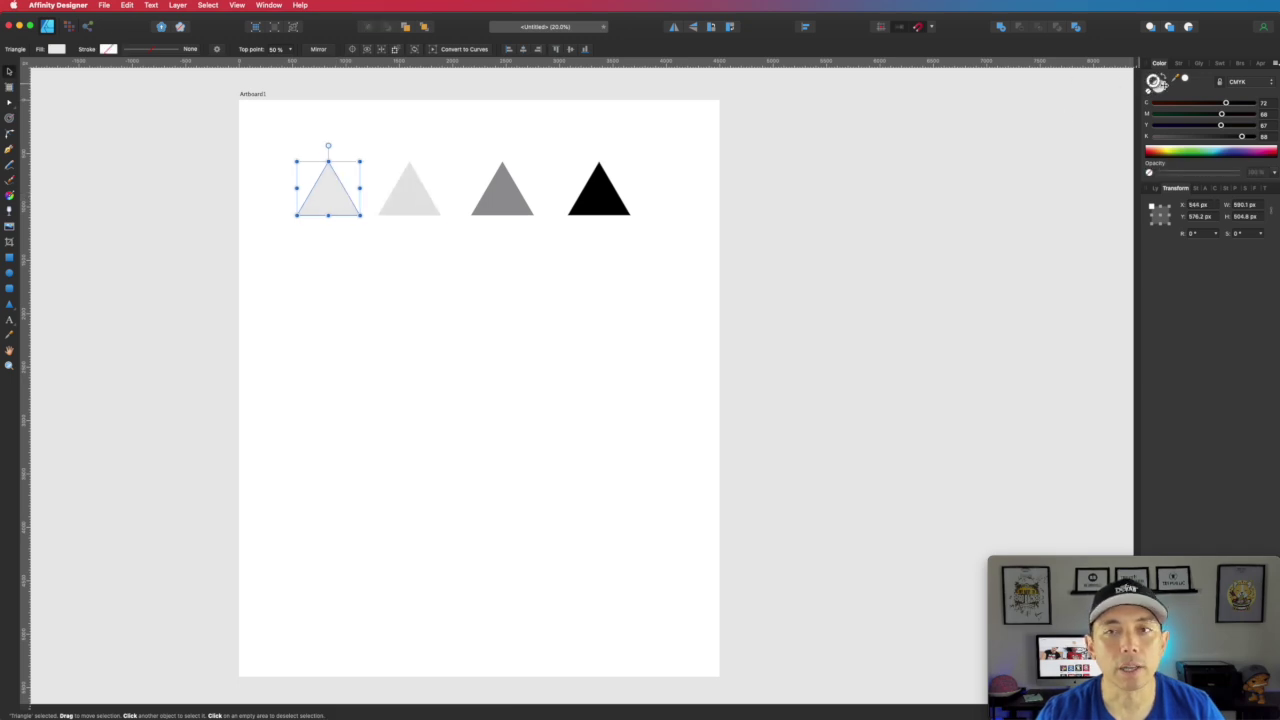
{"action": "left_click", "coordinate": [680, 132]}
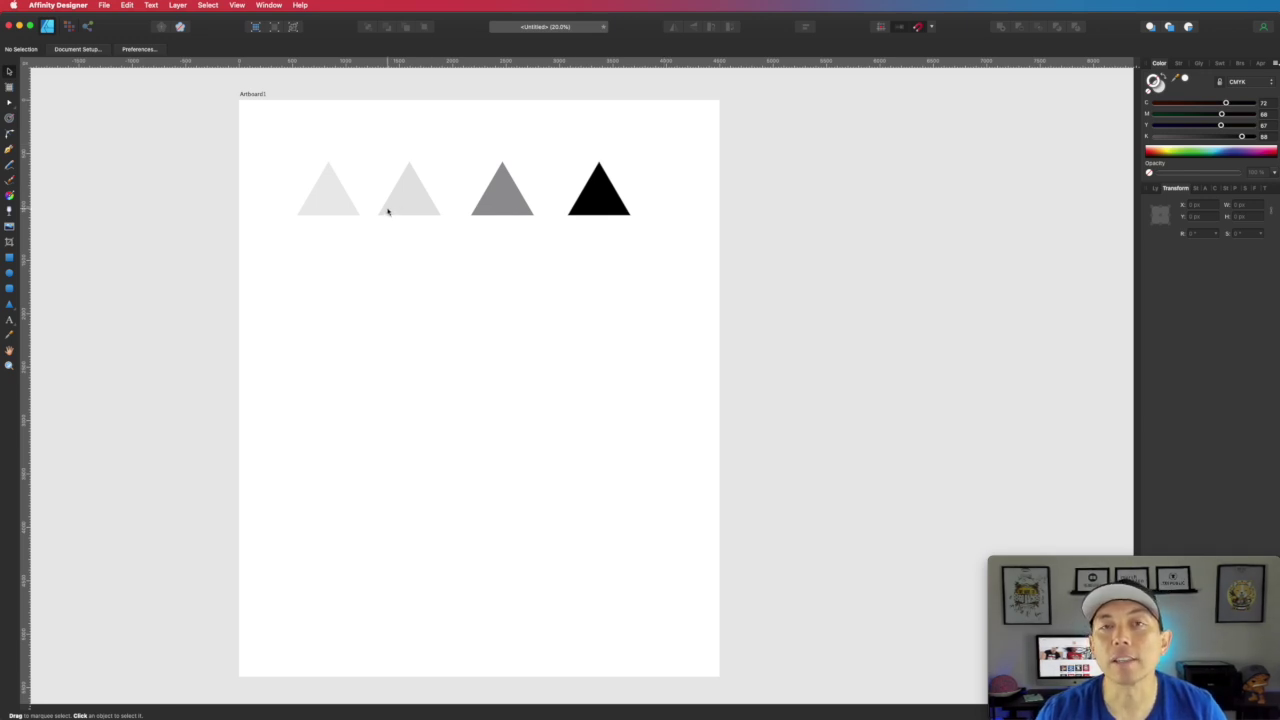
- Duplicate the black triangle directly below itself and swap the copy's fill and stroke to make it a black outline
{"action": "left_click", "coordinate": [330, 205]}
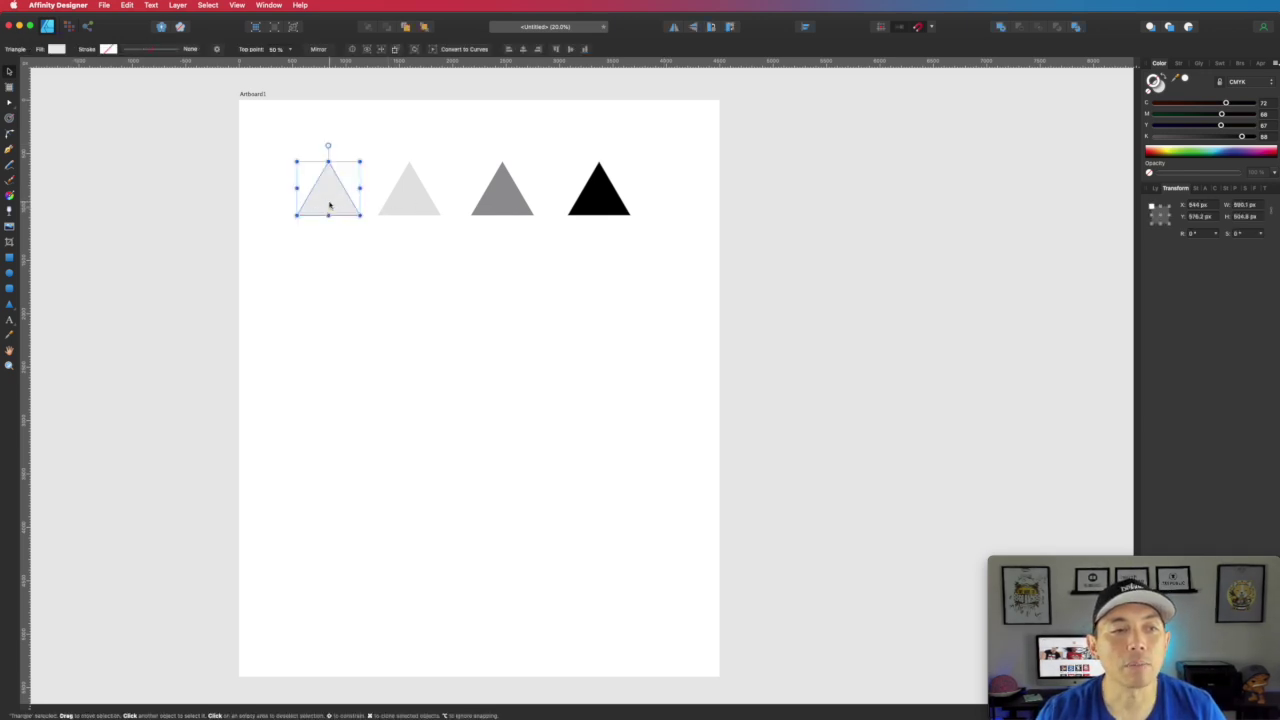
{"action": "left_click_drag", "start_coordinate": [606, 200], "coordinate": [605, 277]}
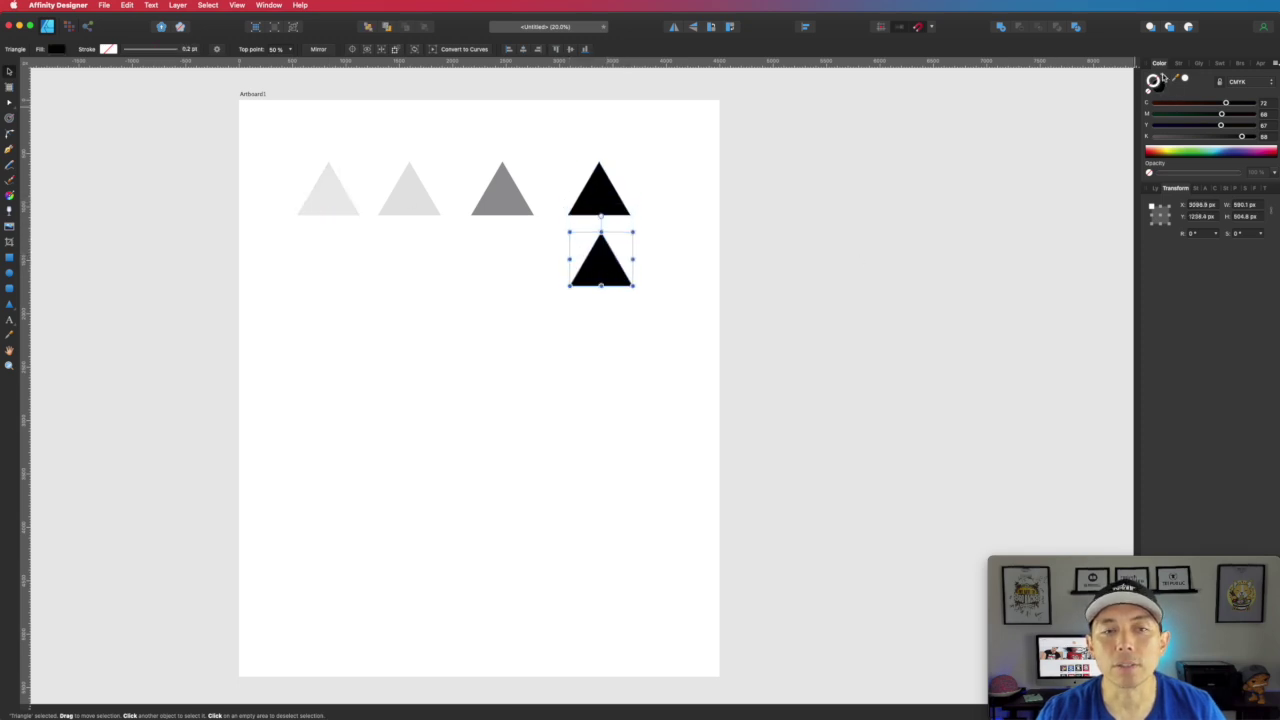
{"action": "left_click", "coordinate": [1163, 77]}
- Set the outline triangle's stroke width to 5 pt with miter joins, square caps and inside alignment
{"action": "left_click", "coordinate": [1179, 63]}
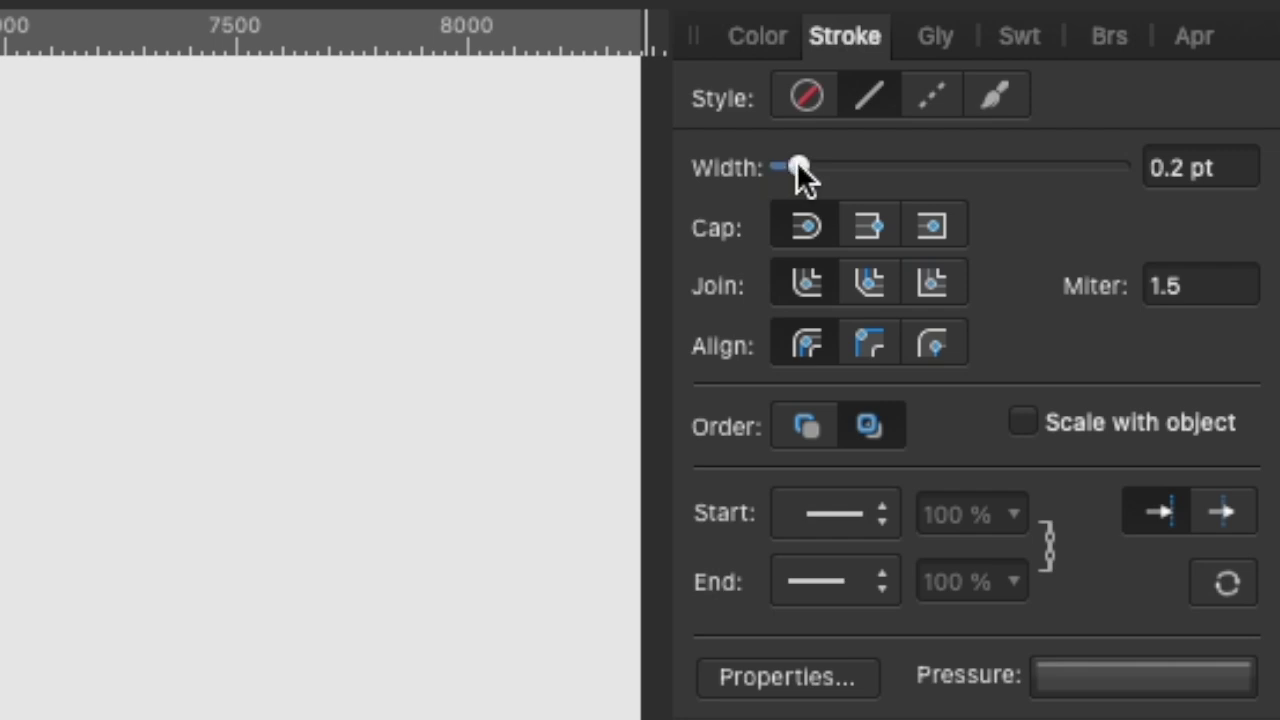
{"action": "left_click_drag", "start_coordinate": [797, 162], "coordinate": [891, 167]}
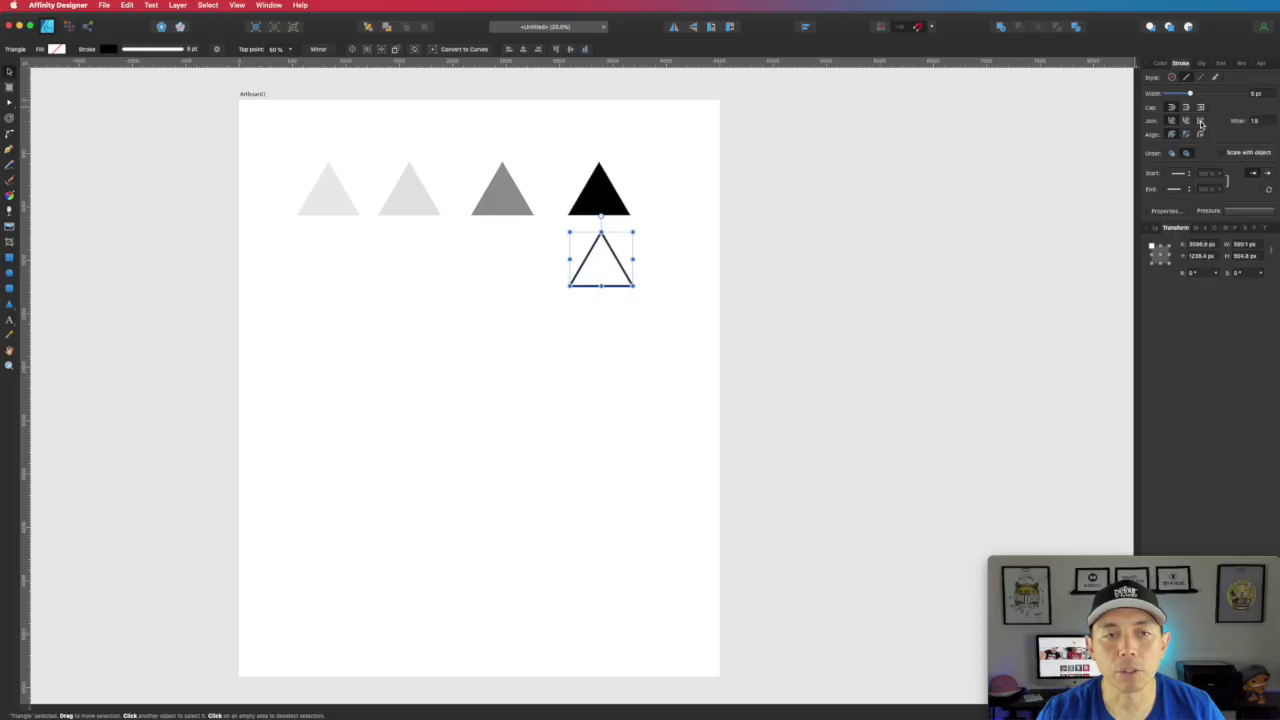
{"action": "left_click", "coordinate": [729, 243]}
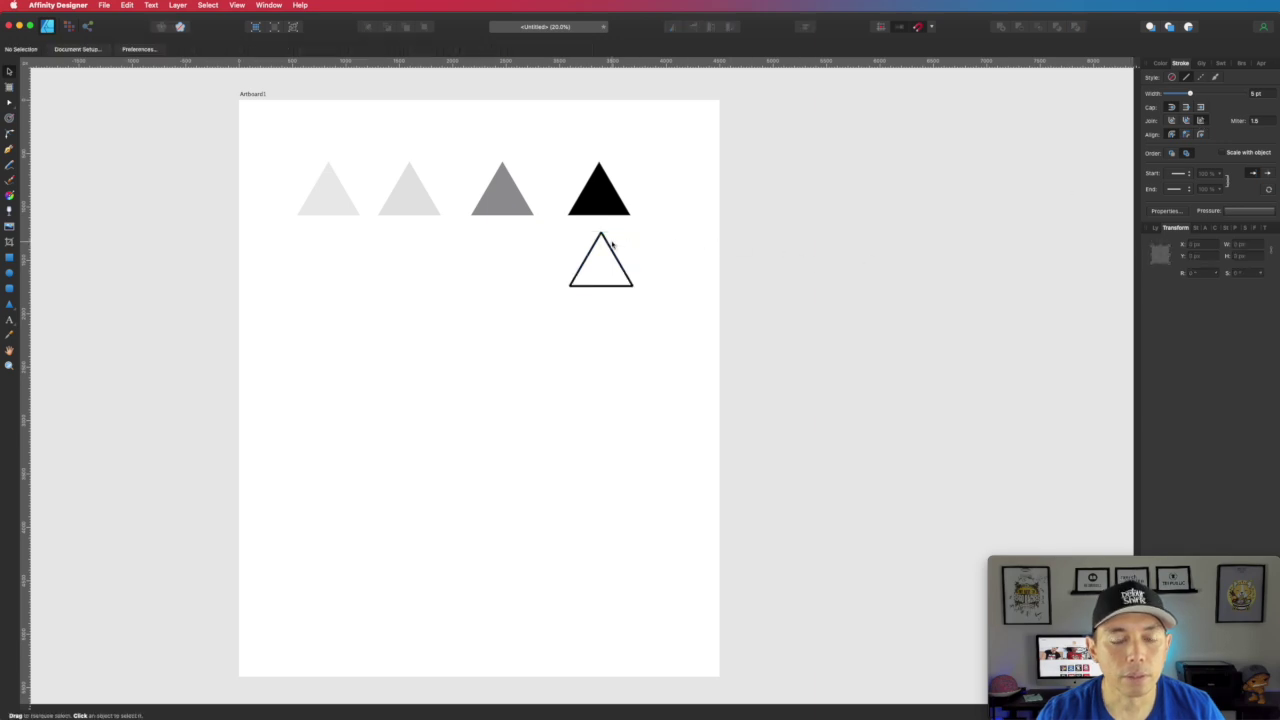
{"action": "scroll", "coordinate": [593, 326], "scroll_direction": "up", "scroll_amount": 5}
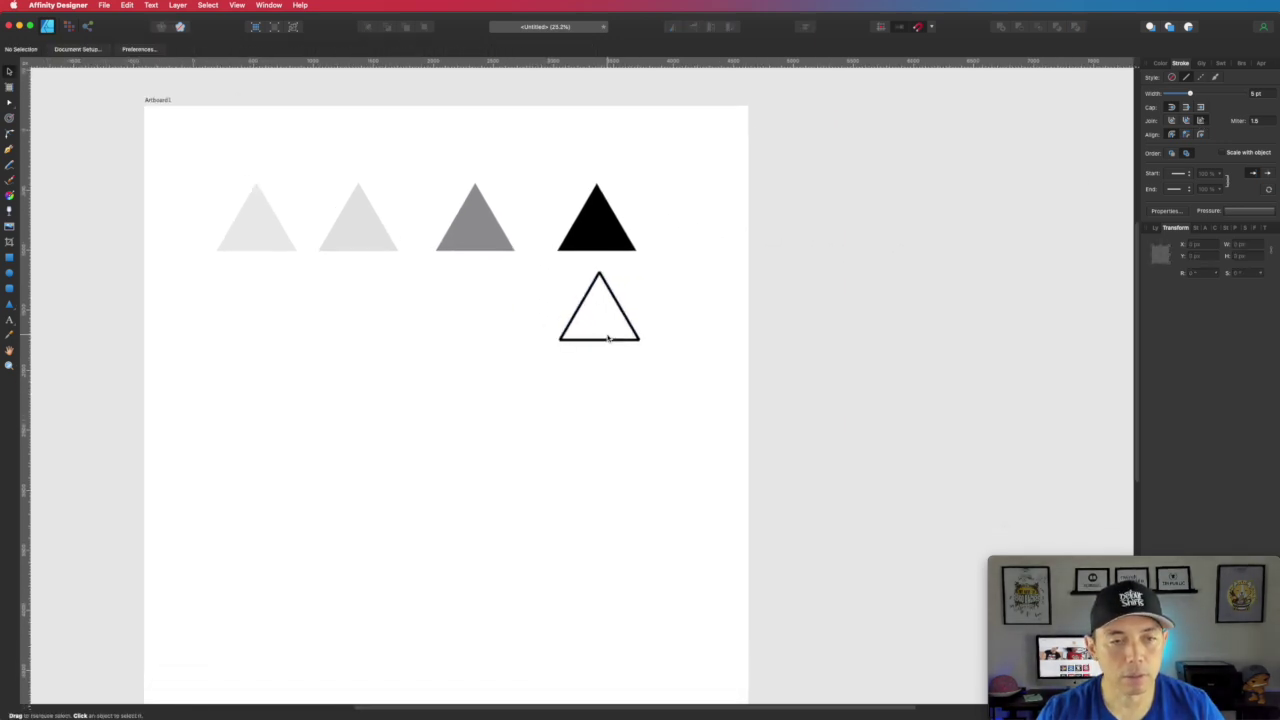
{"action": "scroll", "coordinate": [607, 338], "scroll_direction": "up", "scroll_amount": 2}
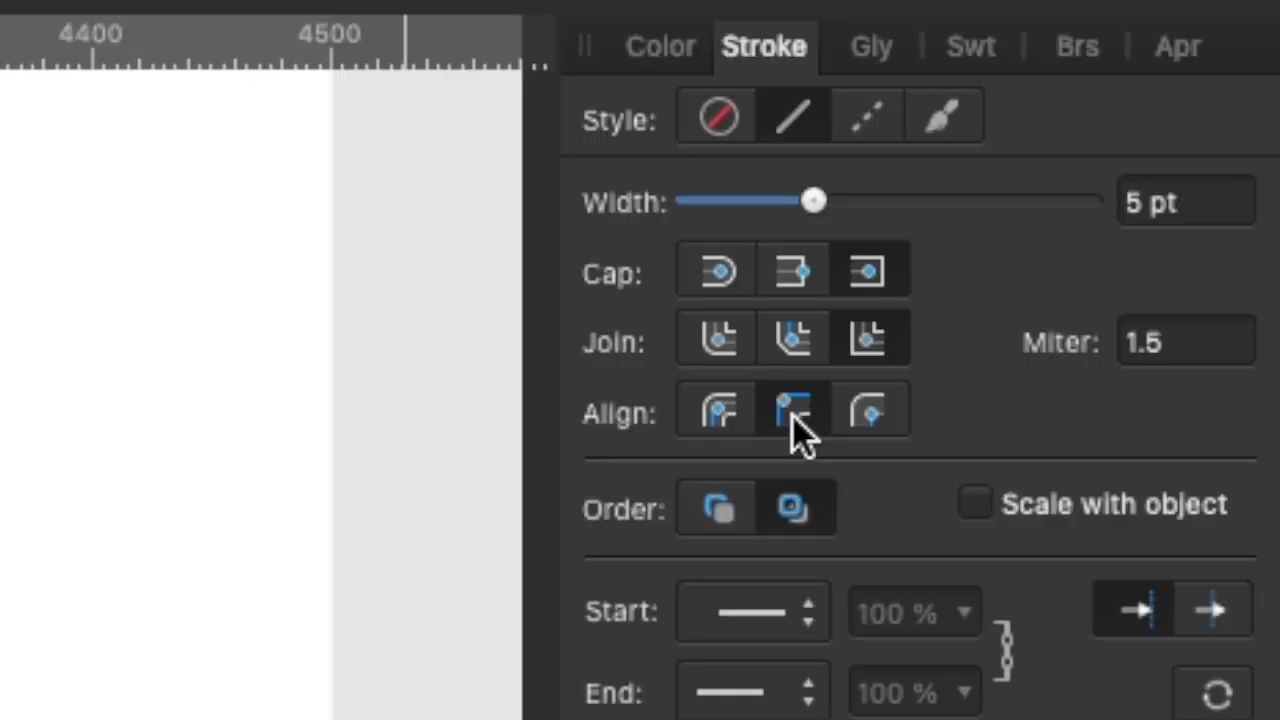
- Keep the black outline triangle's stroke aligned inside and thicken it to 8 pt
{"action": "left_click", "coordinate": [793, 413]}
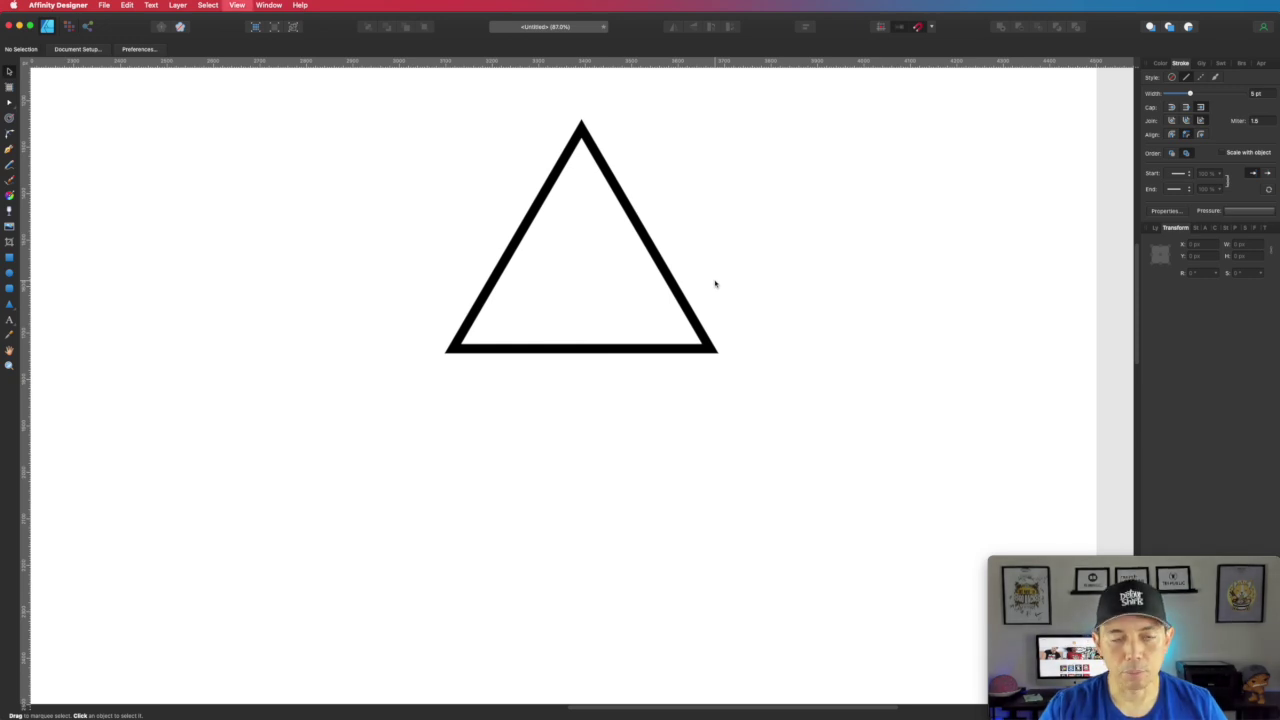
{"action": "key", "text": "super+minus"}
{"action": "key", "text": "super+minus"}
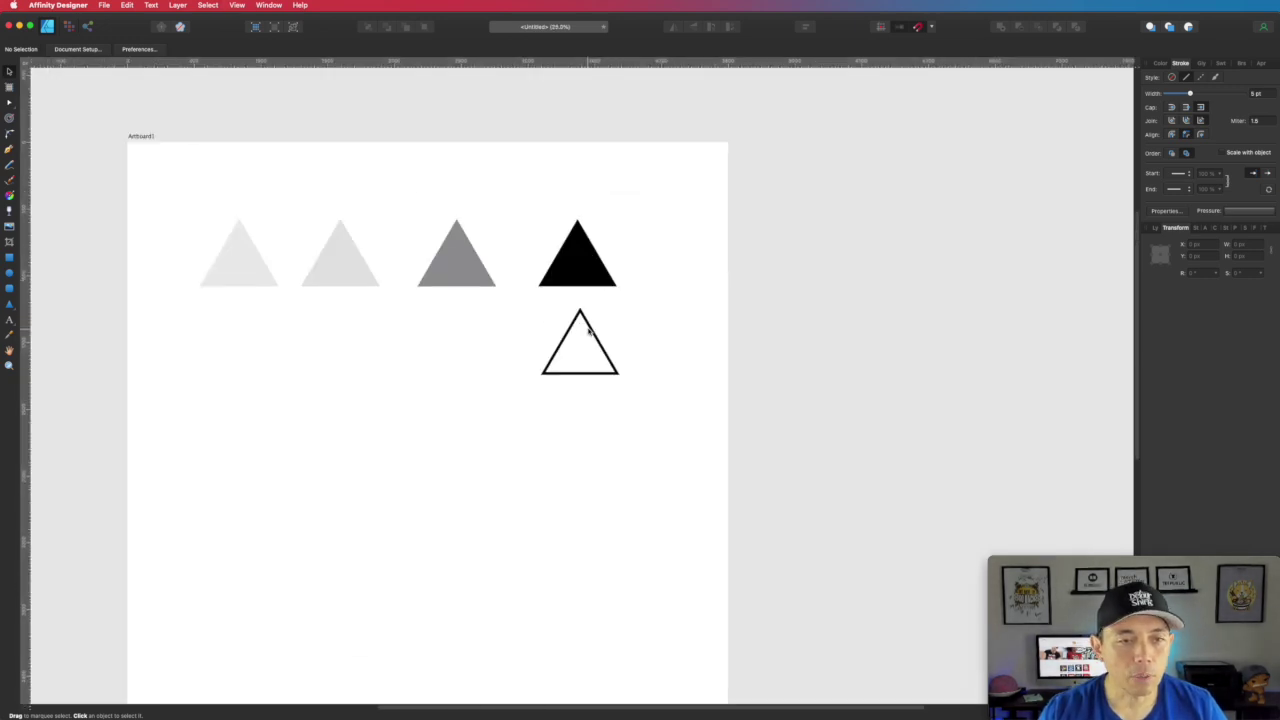
{"action": "left_click", "coordinate": [588, 334]}
{"action": "left_click_drag", "start_coordinate": [1196, 94], "coordinate": [1197, 94]}
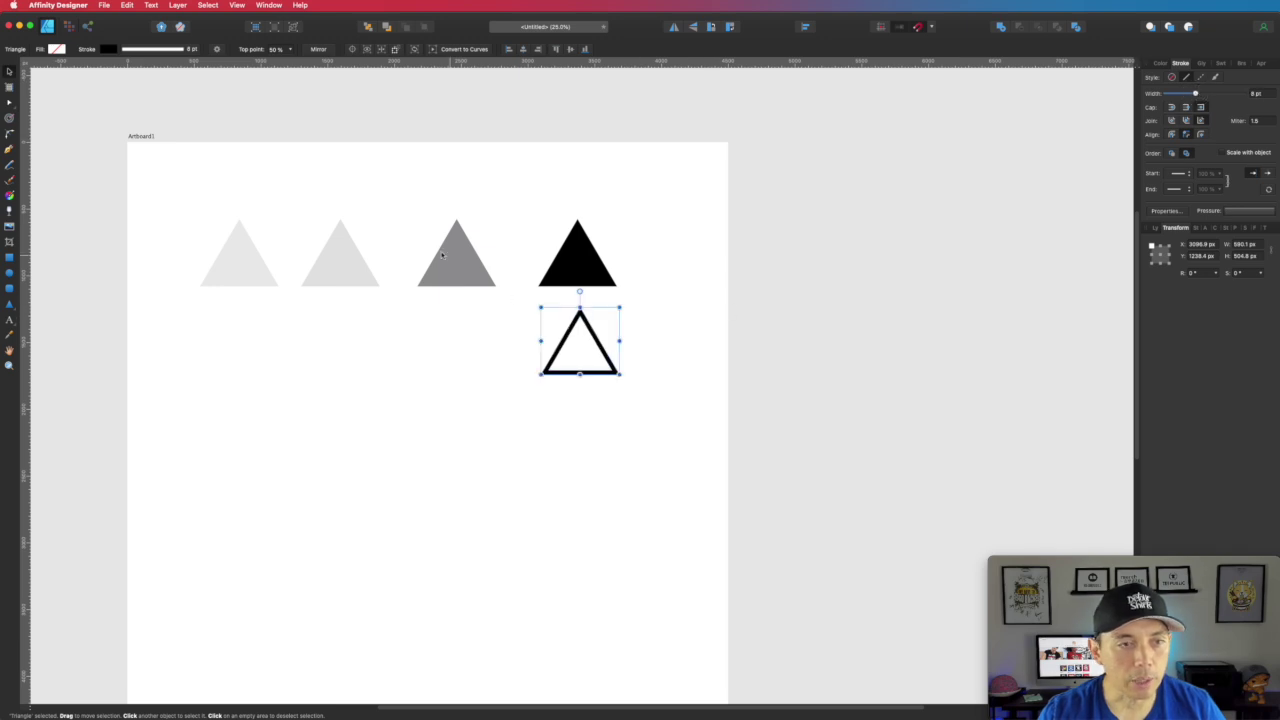
- Duplicate the black outline triangle beneath the mid-grey triangle and apply the sampled mid-grey to the copy's stroke
{"action": "left_click_drag", "start_coordinate": [592, 334], "coordinate": [466, 334]}
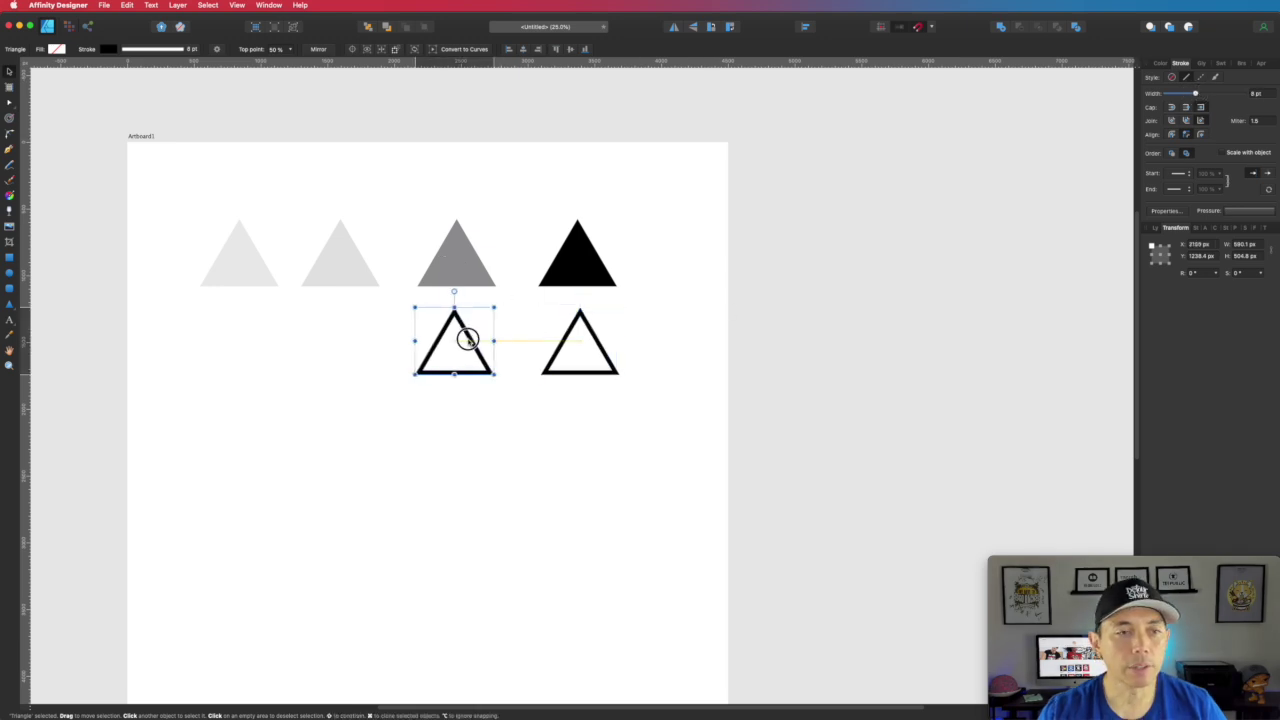
{"action": "left_click", "coordinate": [1157, 63]}
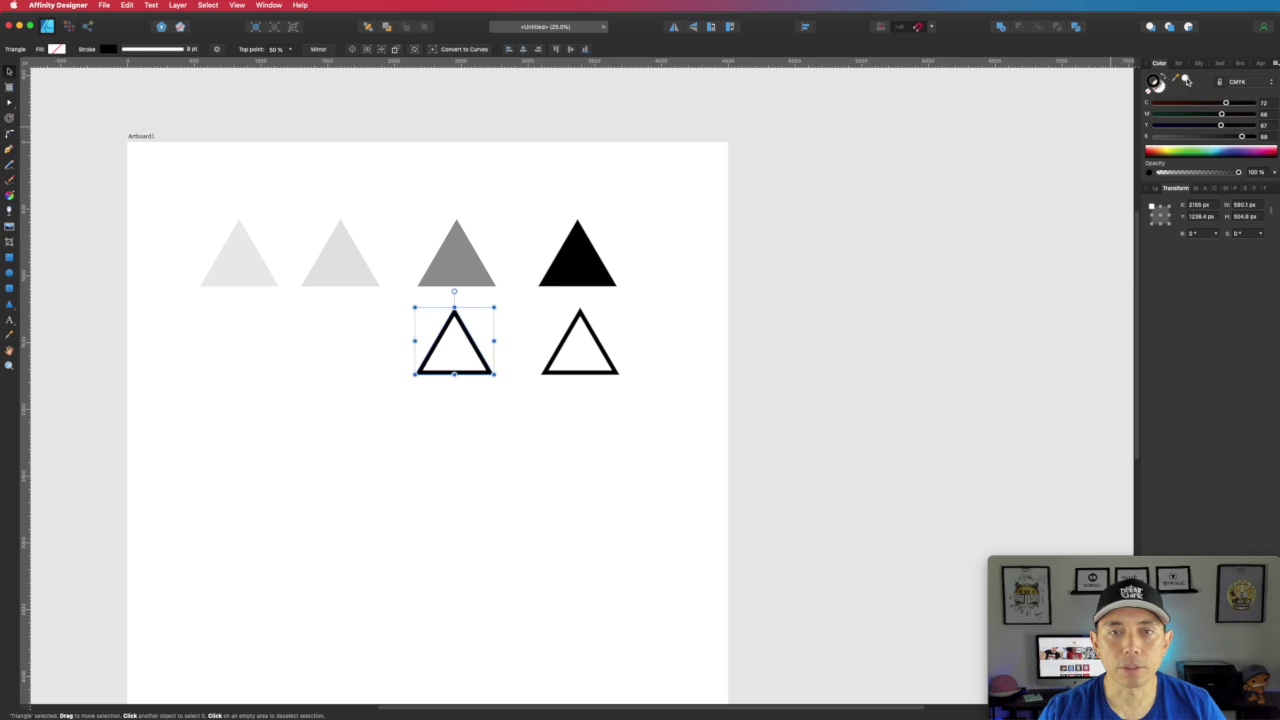
{"action": "left_click", "coordinate": [1188, 82]}
{"action": "left_click", "coordinate": [666, 460]}
- Enlarge the black triangle to about 2060 px wide near the artboard's centre and overlap its right edge with the grey outline triangle
{"action": "mouse_move", "coordinate": [782, 395]}
{"action": "left_mouse_down"}
{"action": "mouse_move", "coordinate": [954, 351]}
{"action": "mouse_move", "coordinate": [932, 352]}
{"action": "left_mouse_up"}
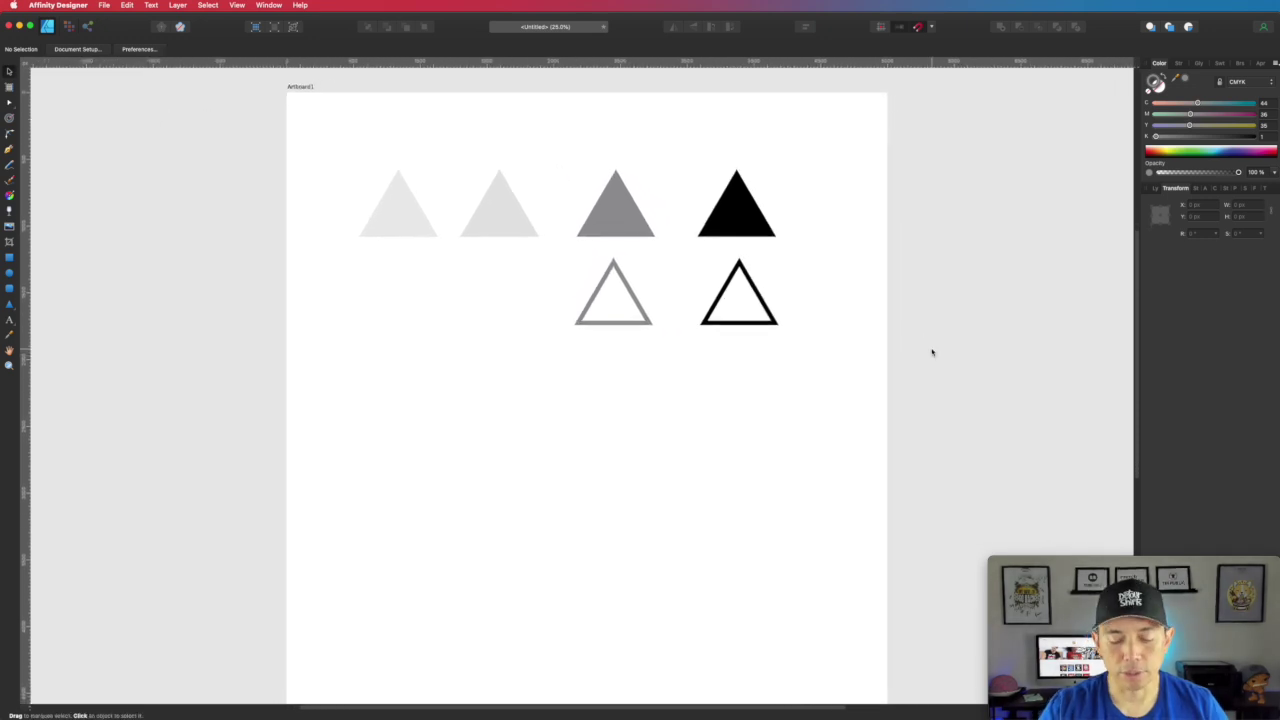
{"action": "key", "text": "super+minus"}
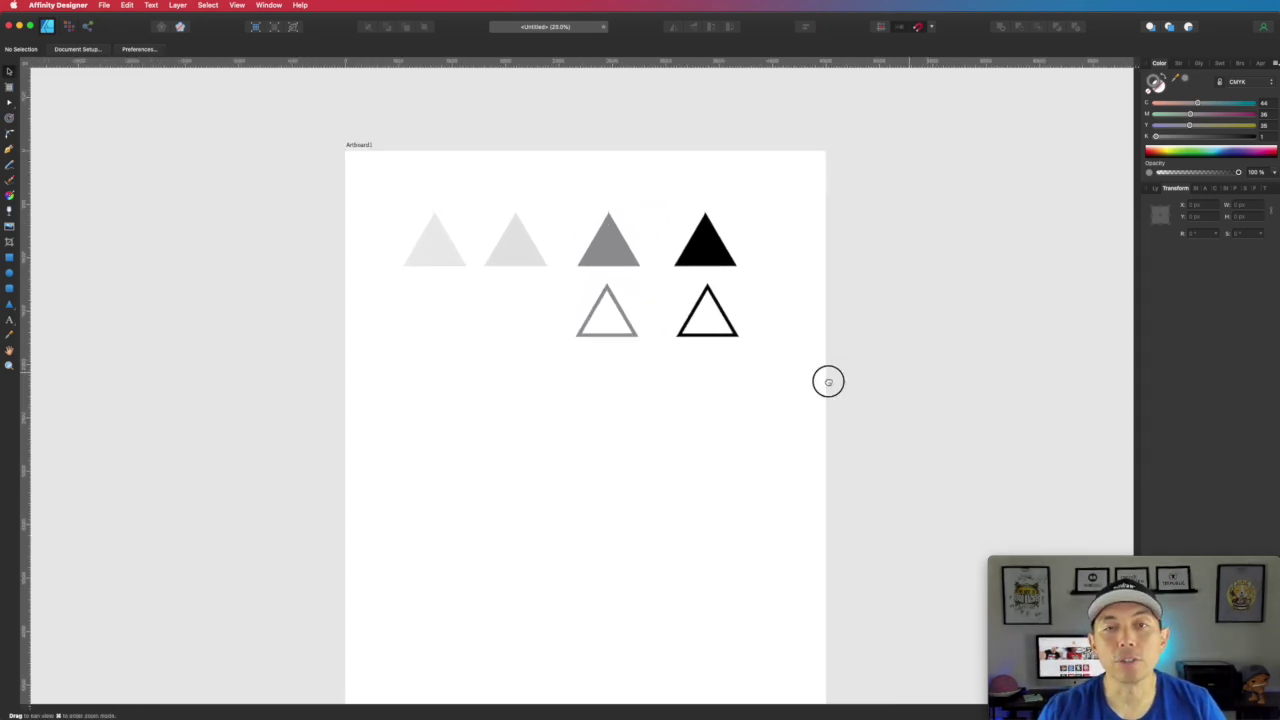
{"action": "left_click_drag", "start_coordinate": [829, 380], "coordinate": [866, 317]}
{"action": "left_click", "coordinate": [754, 176]}
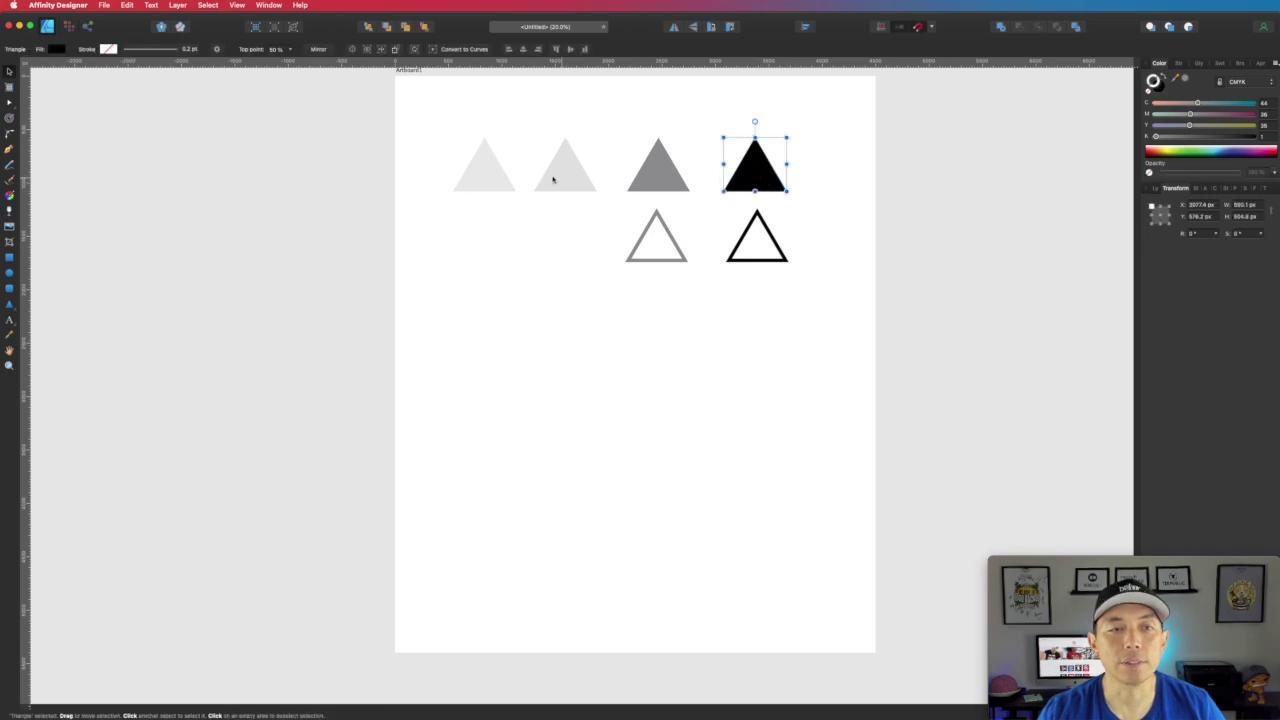
{"action": "left_click_drag", "start_coordinate": [755, 183], "coordinate": [780, 445]}
{"action": "left_click_drag", "start_coordinate": [714, 406], "coordinate": [670, 357]}
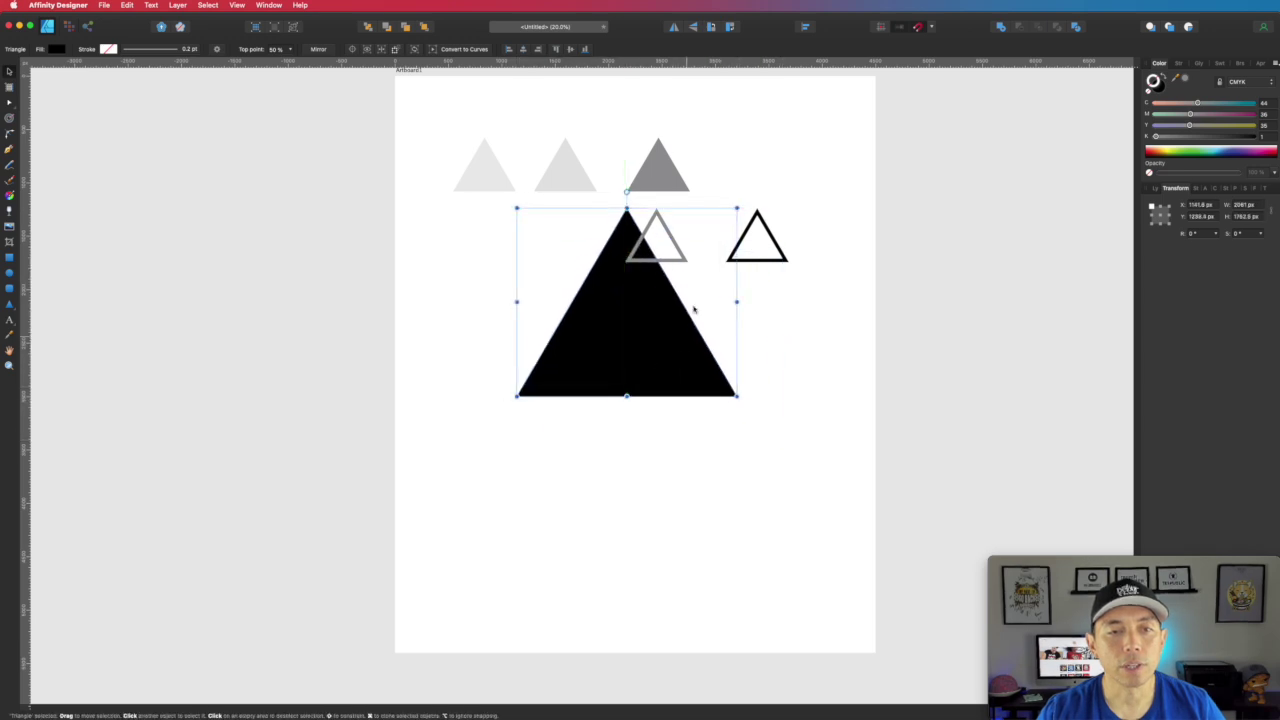
{"action": "left_click", "coordinate": [677, 258]}
{"action": "left_click_drag", "start_coordinate": [677, 251], "coordinate": [693, 271]}
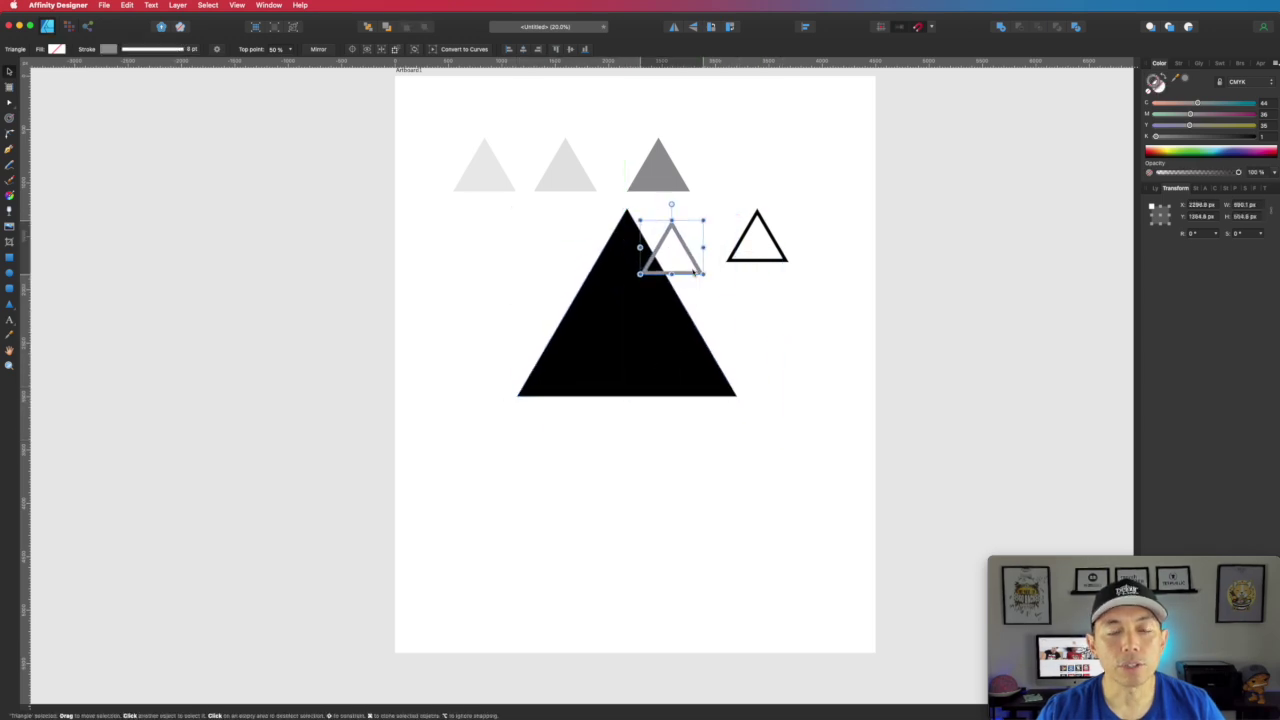
- Flip the mid-grey triangle point-down at about 1007 px wide in the artboard's upper right, and overlap its tip with the black outline triangle
{"action": "left_click", "coordinate": [660, 168]}
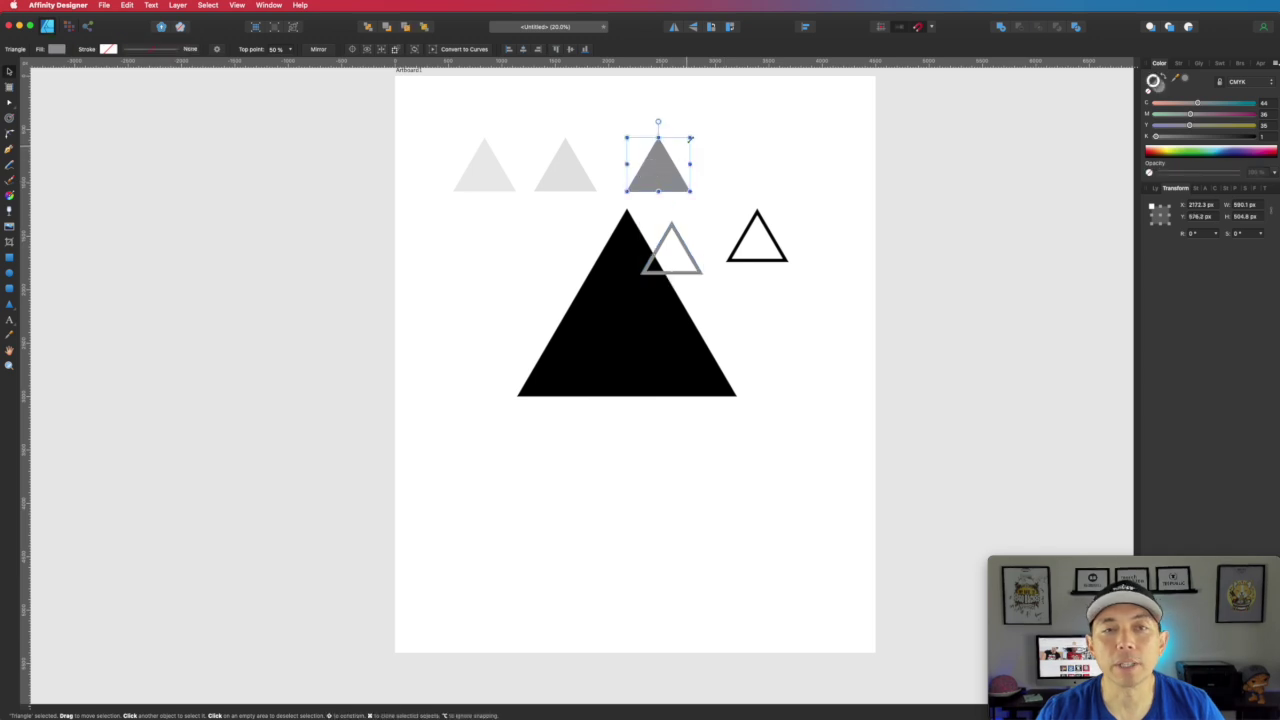
{"action": "left_click_drag", "start_coordinate": [692, 132], "coordinate": [631, 204]}
{"action": "left_click_drag", "start_coordinate": [660, 160], "coordinate": [826, 206]}
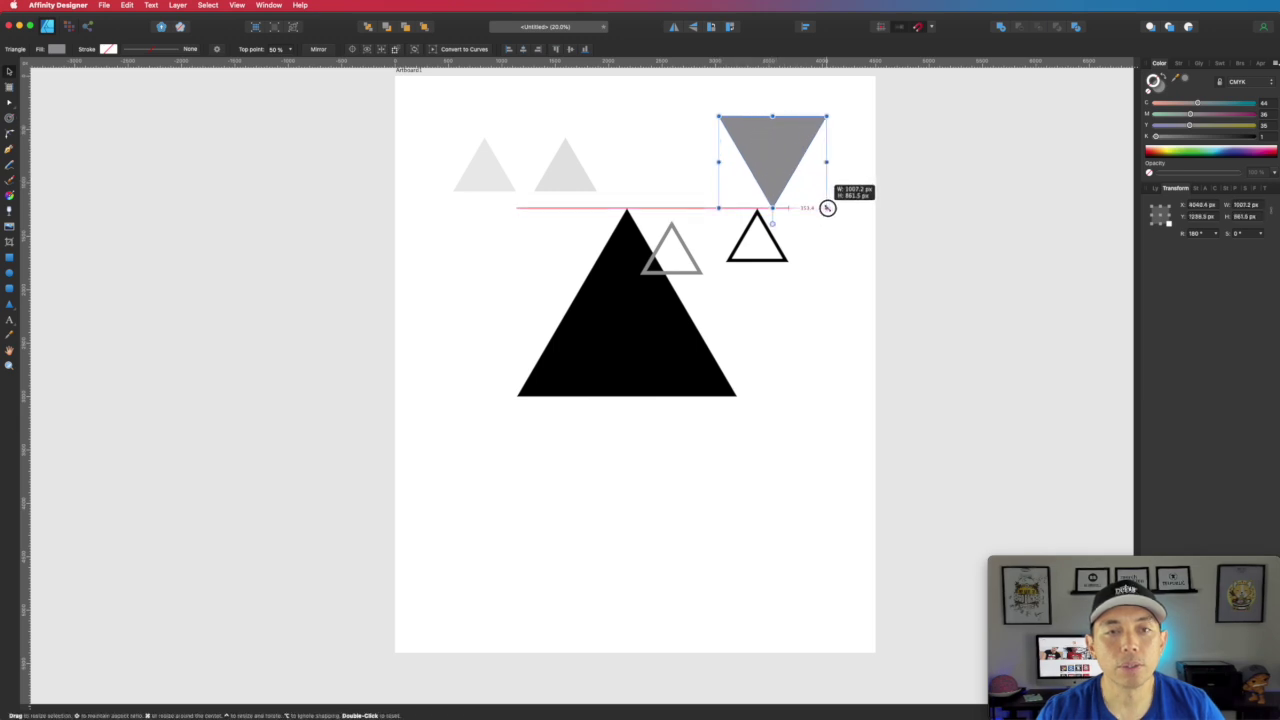
{"action": "left_click_drag", "start_coordinate": [781, 260], "coordinate": [789, 214]}
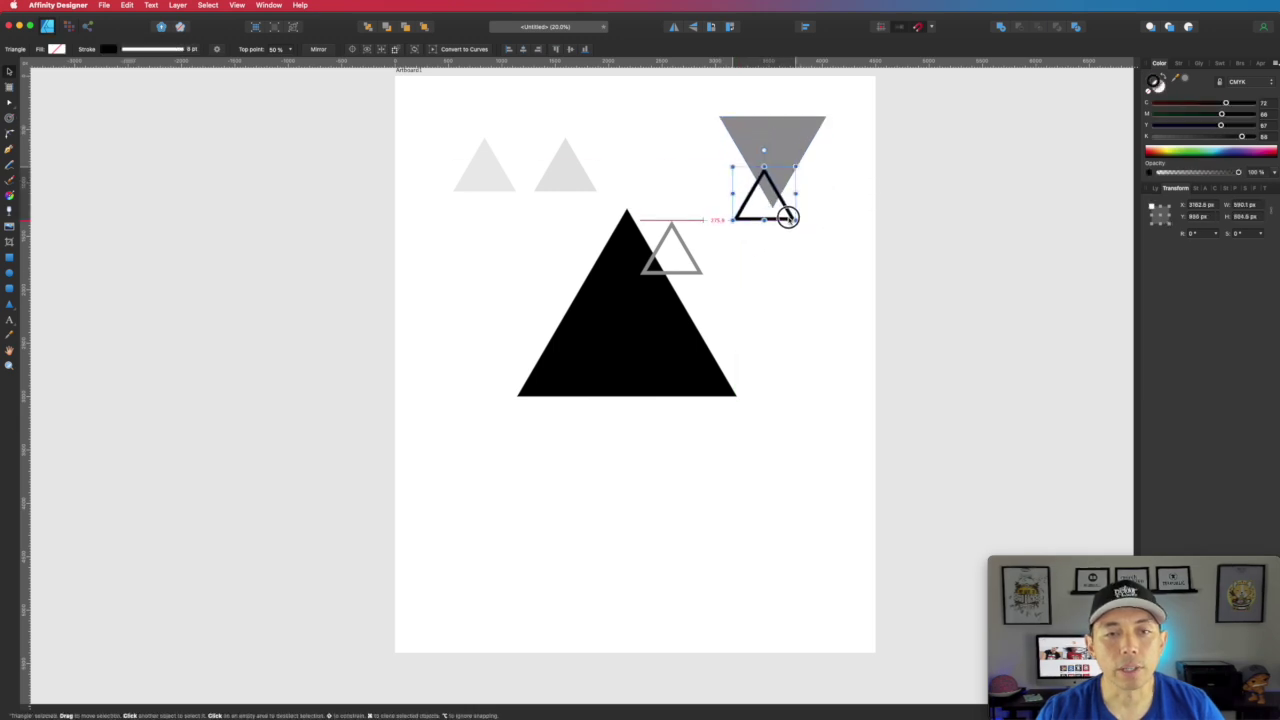
- Duplicate a light-grey triangle into the artboard's lower right, flipped point-down and enlarged to about 1150 px wide
{"action": "left_click_drag", "start_coordinate": [481, 186], "coordinate": [752, 516]}
{"action": "left_click_drag", "start_coordinate": [777, 466], "coordinate": [631, 580]}
{"action": "left_click_drag", "start_coordinate": [777, 523], "coordinate": [776, 565]}
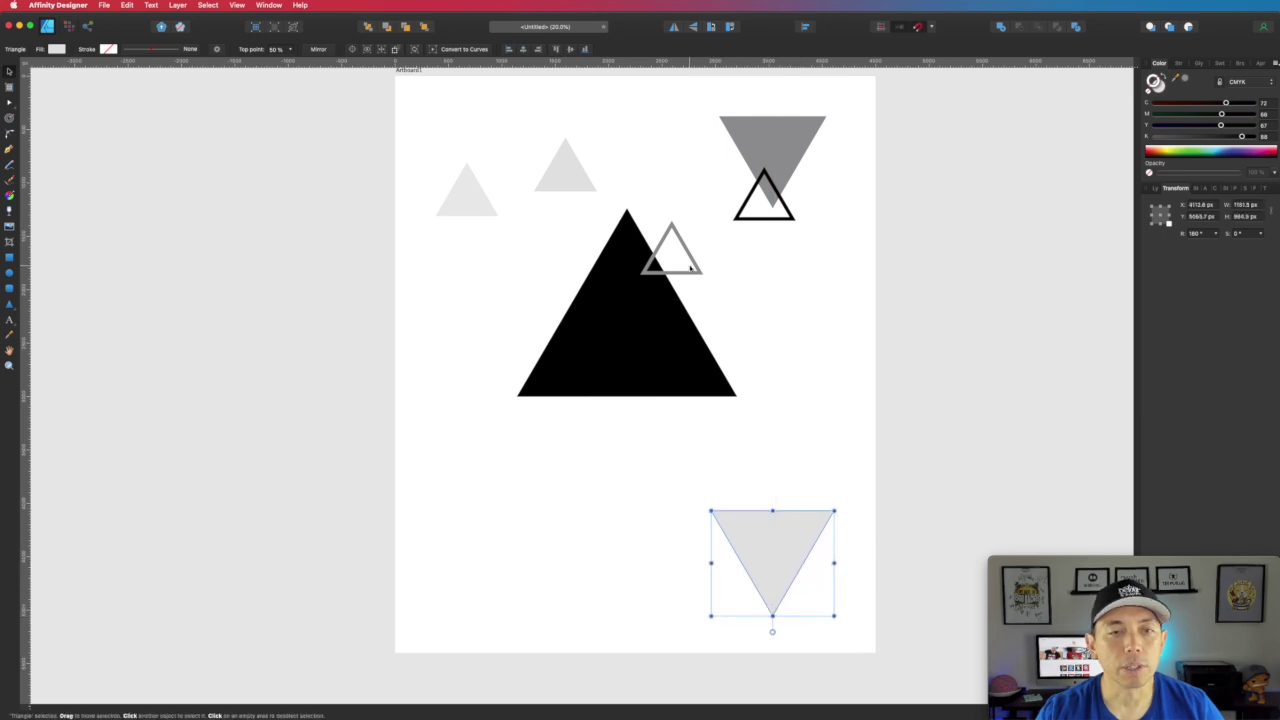
- Duplicate the grey outline triangle, enlarge the copy to about 1630 px wide and overlap it with the black triangle's lower left corner
{"action": "left_click", "coordinate": [693, 272]}
{"action": "left_click_drag", "start_coordinate": [693, 272], "coordinate": [502, 490]}
{"action": "left_click_drag", "start_coordinate": [511, 438], "coordinate": [622, 344]}
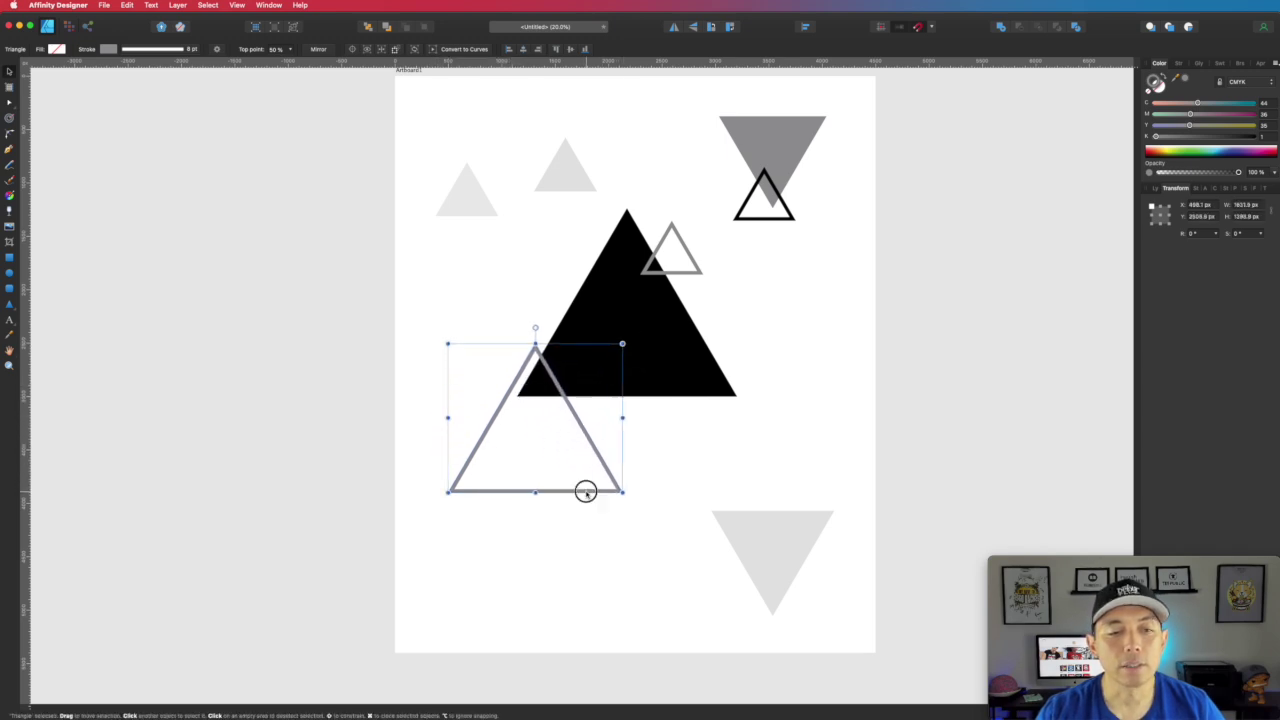
{"action": "left_click_drag", "start_coordinate": [586, 491], "coordinate": [573, 463]}
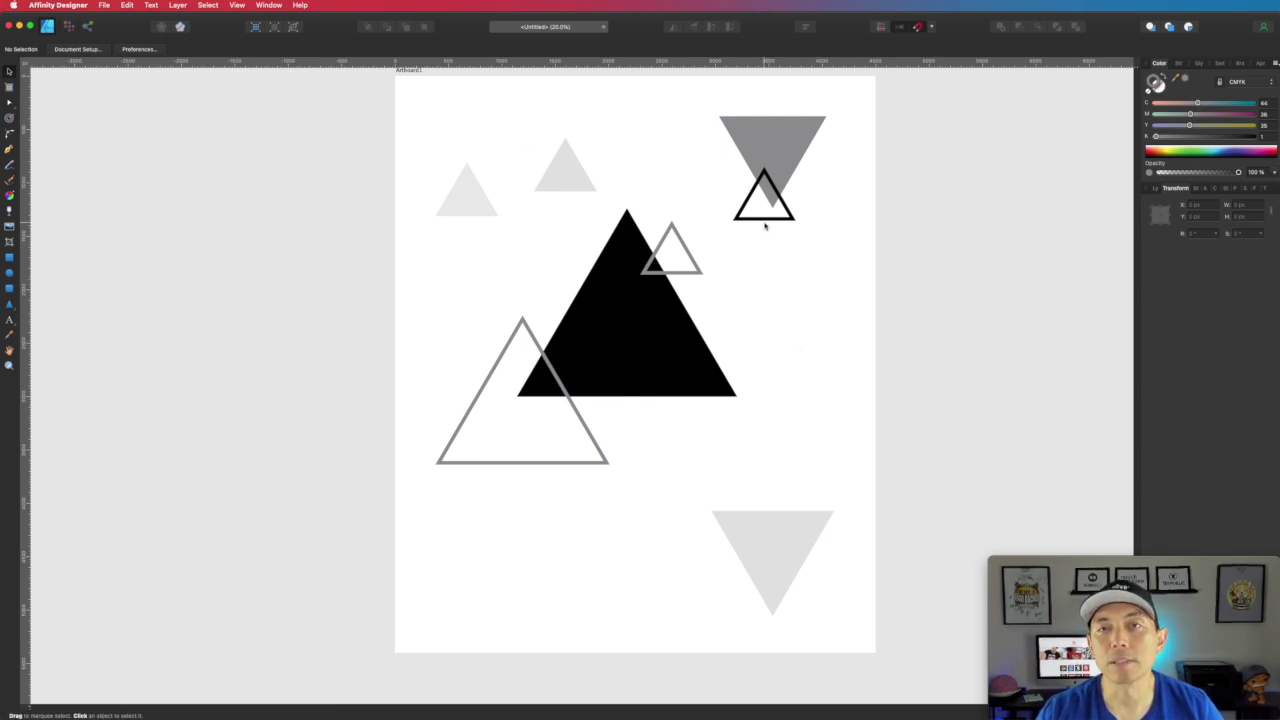
- Enlarge the upper light-grey triangle to about 823 px wide with its right corner at the black triangle's apex
{"action": "left_click", "coordinate": [583, 183]}
{"action": "left_click_drag", "start_coordinate": [597, 137], "coordinate": [622, 116]}
{"action": "left_click_drag", "start_coordinate": [589, 177], "coordinate": [598, 193]}
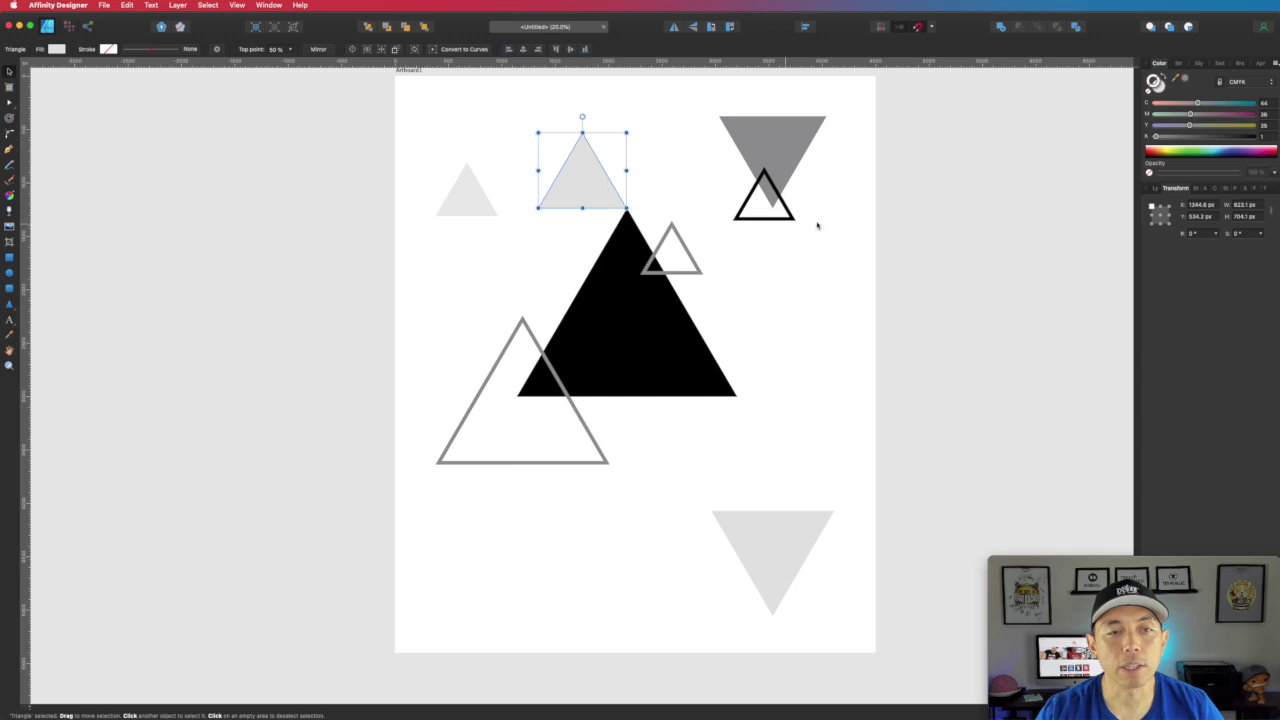
{"action": "left_click", "coordinate": [850, 285]}
- Copy the mid-grey inverted triangle and the small black outline below the black triangle's left half, enlarging the outline to about 1021 px wide
{"action": "left_click_drag", "start_coordinate": [797, 167], "coordinate": [584, 424]}
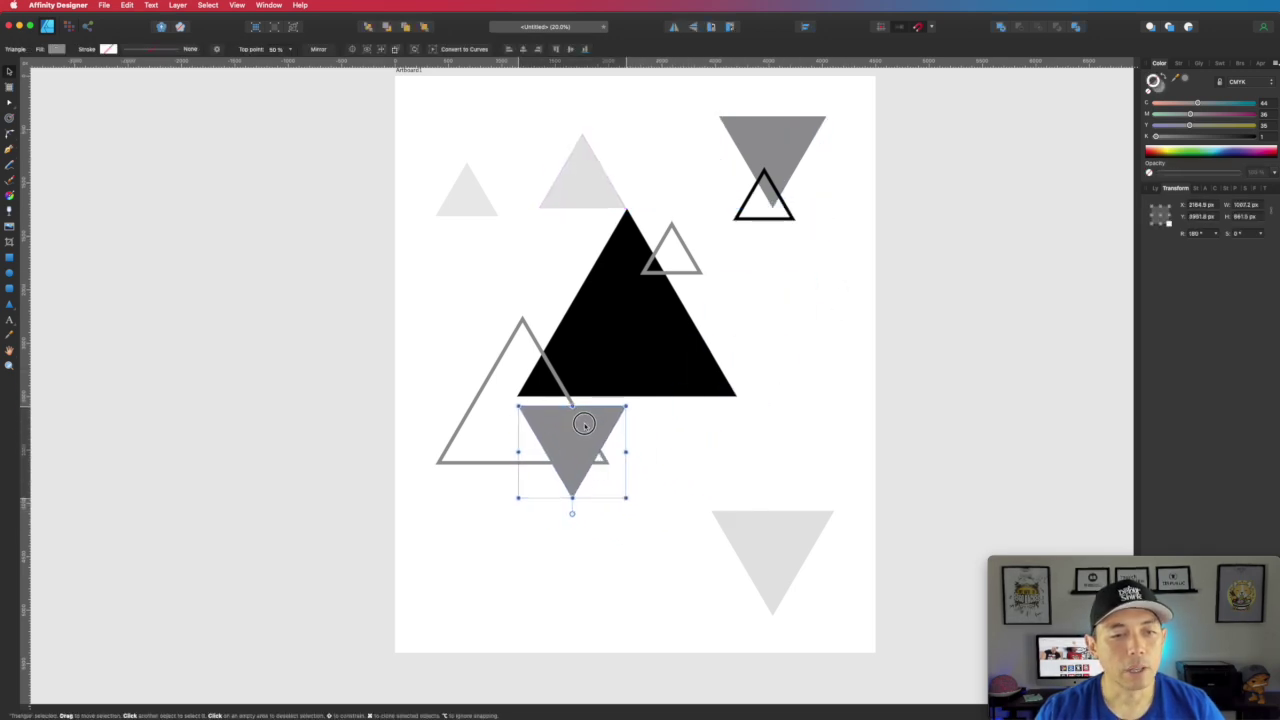
{"action": "left_click", "coordinate": [700, 443]}
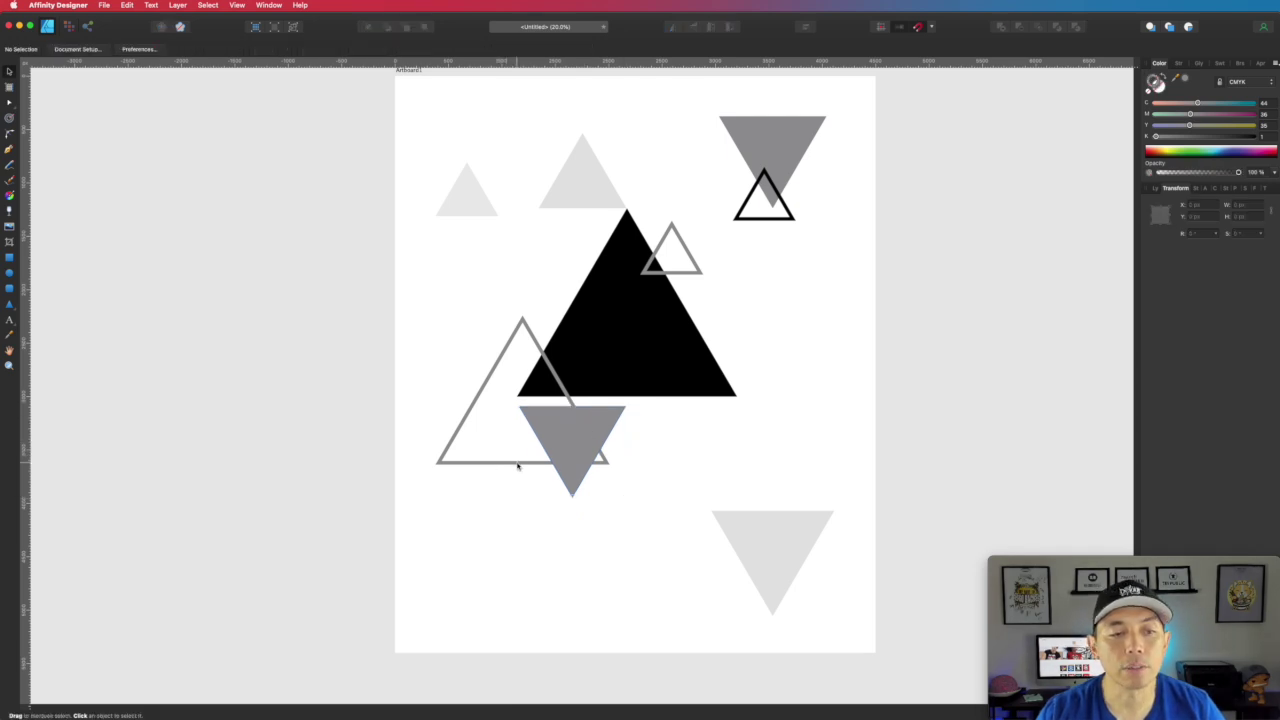
{"action": "left_click_drag", "start_coordinate": [776, 220], "coordinate": [582, 500]}
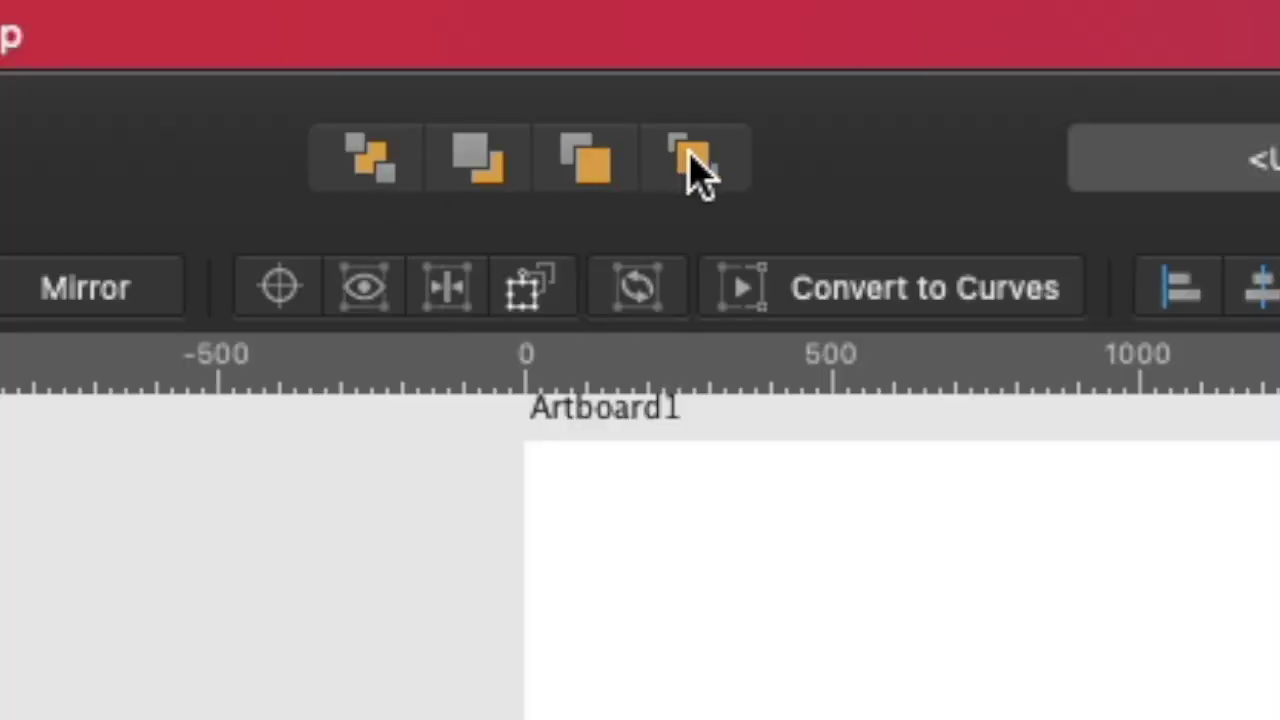
{"action": "left_click", "coordinate": [695, 165]}
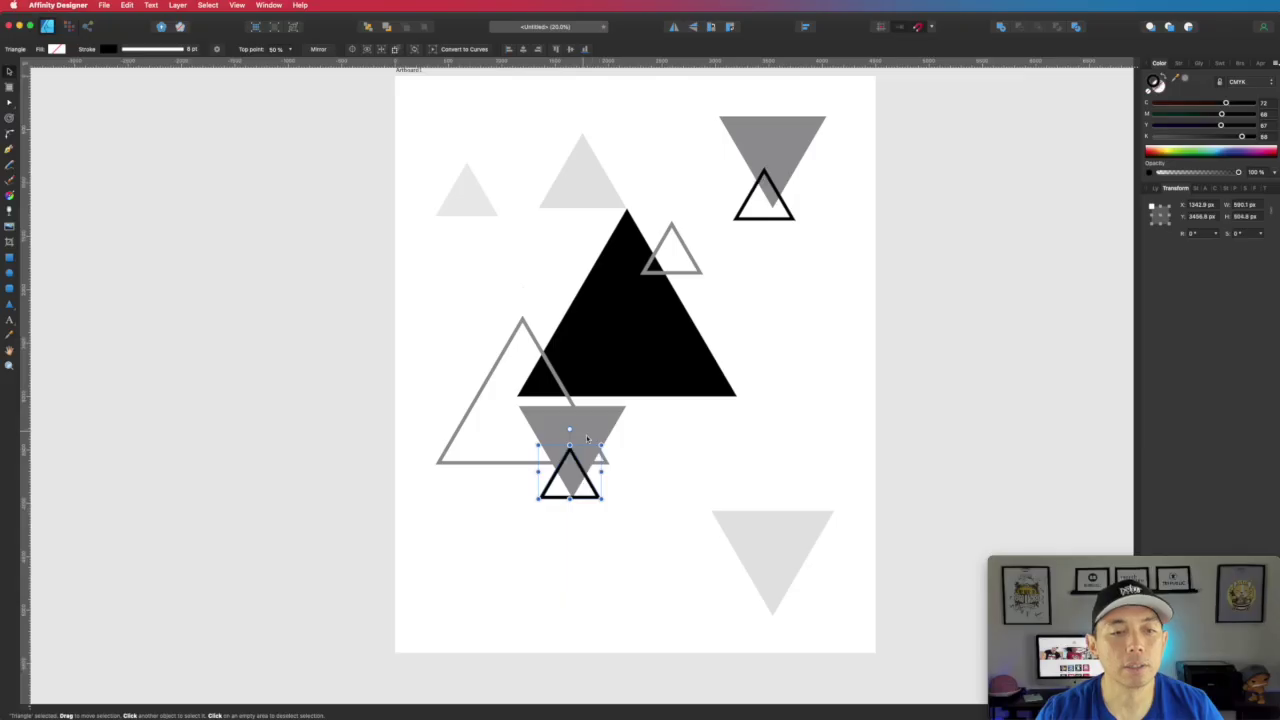
{"action": "left_click_drag", "start_coordinate": [601, 497], "coordinate": [596, 534]}
- Move the mid-grey copy beside the black triangle's lower right corner and put the light-grey inverted triangle in its former place
{"action": "left_click", "coordinate": [582, 420]}
{"action": "left_click_drag", "start_coordinate": [606, 426], "coordinate": [826, 418]}
{"action": "left_click", "coordinate": [768, 541]}
{"action": "left_click_drag", "start_coordinate": [768, 541], "coordinate": [560, 446]}
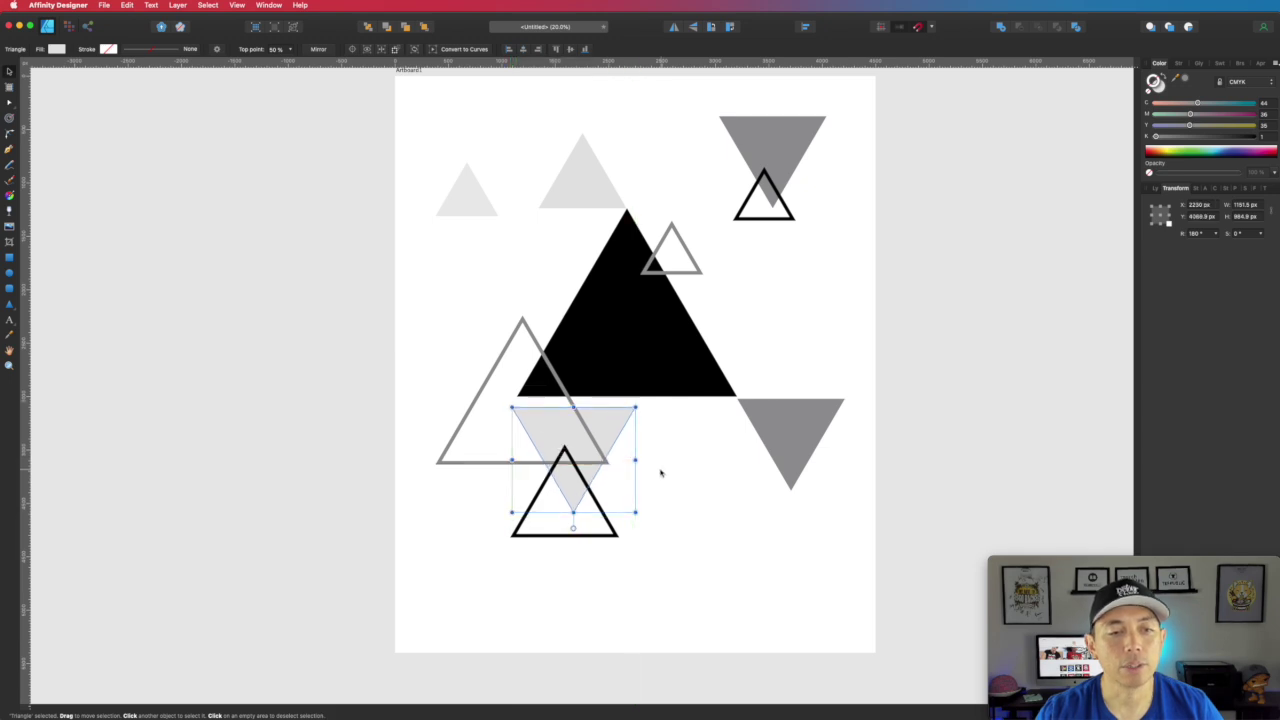
{"action": "left_click", "coordinate": [660, 470]}
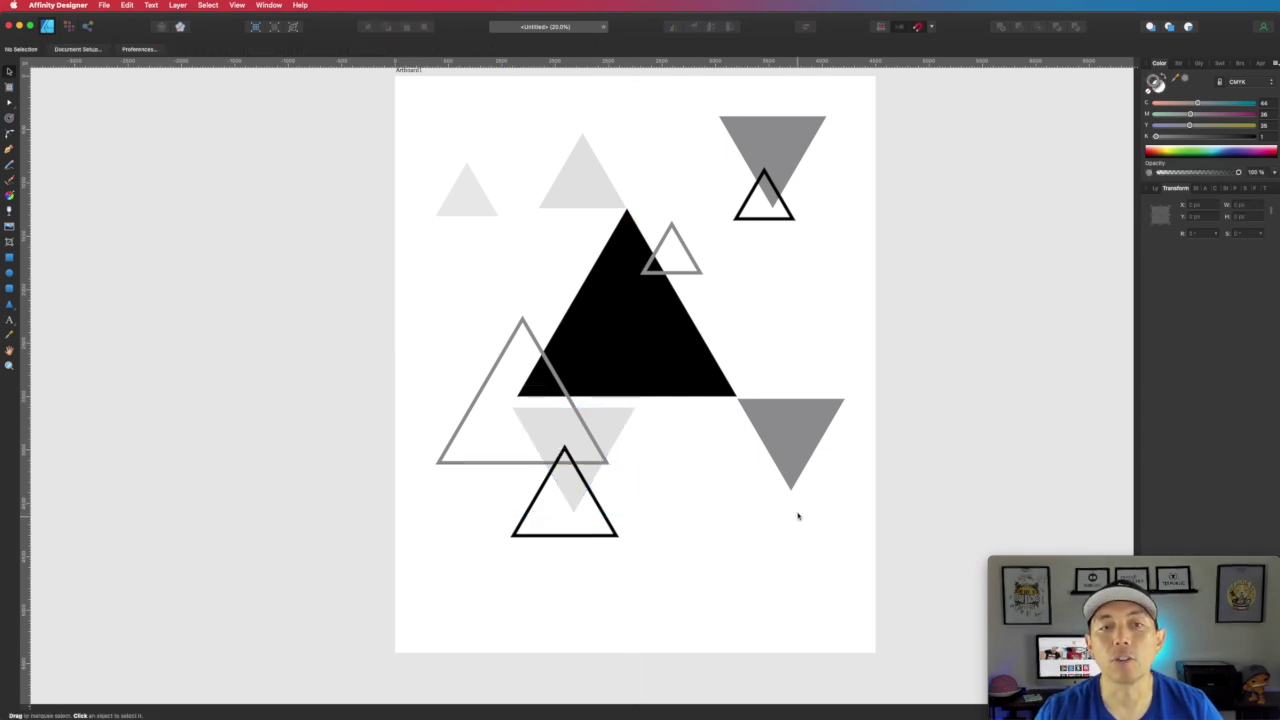
- Tuck the mid-grey inverted triangle behind the black triangle's lower right corner and place a small light-grey triangle copy behind its tip
{"action": "left_click_drag", "start_coordinate": [800, 432], "coordinate": [732, 390]}
{"action": "left_click", "coordinate": [800, 380]}
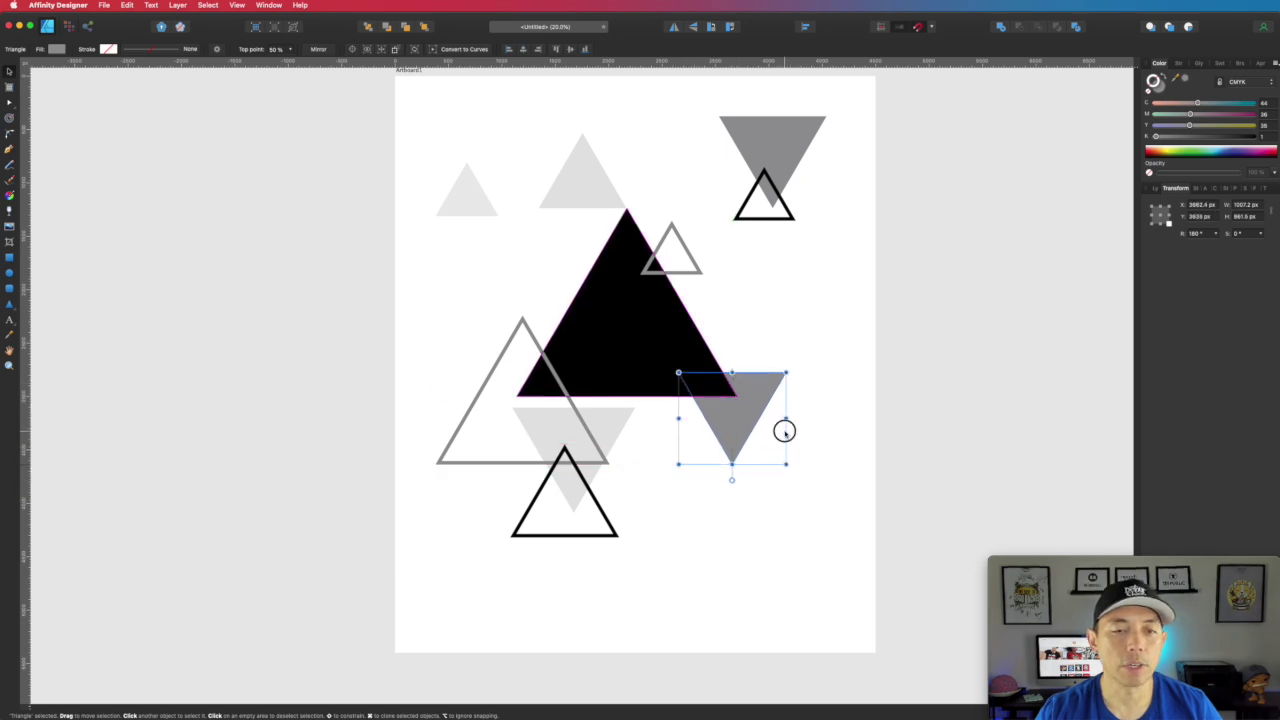
{"action": "left_click", "coordinate": [838, 502]}
{"action": "left_click_drag", "start_coordinate": [471, 193], "coordinate": [731, 456]}
{"action": "left_click", "coordinate": [804, 465]}
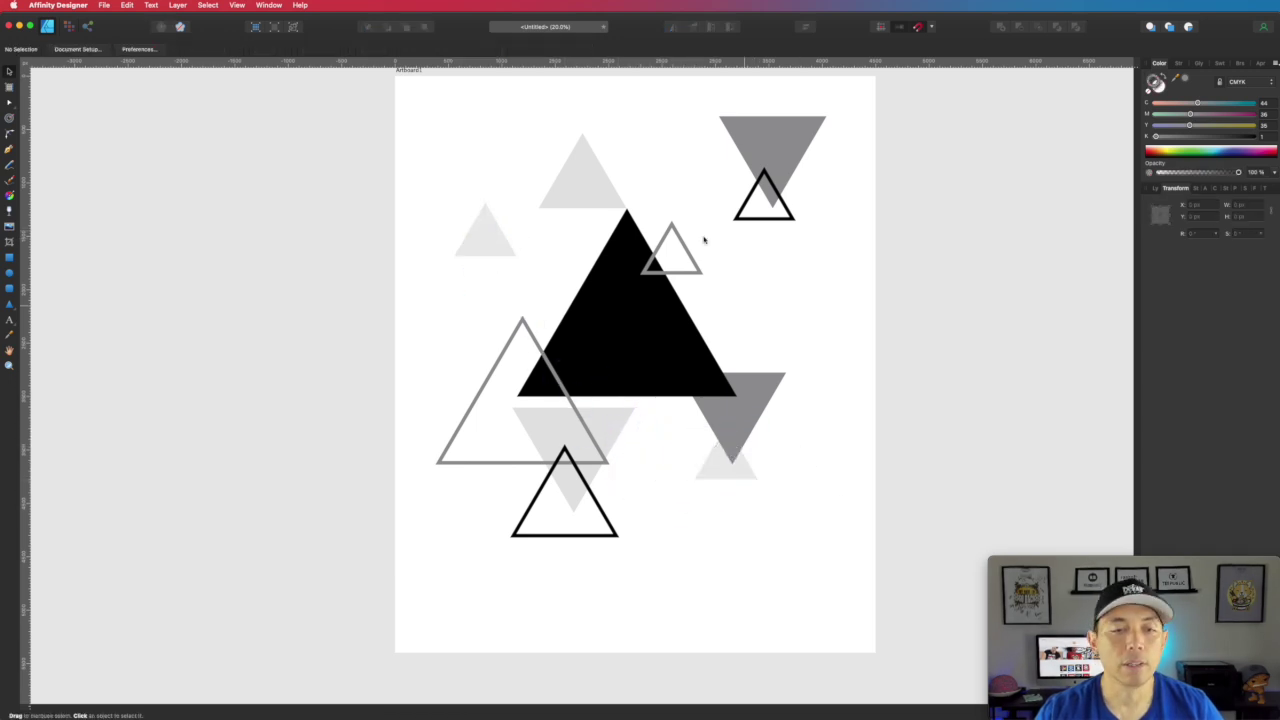
- Duplicate the upper right mid-grey triangle into the artboard's lower right corner, flipped point-up
{"action": "left_click", "coordinate": [783, 145]}
{"action": "left_click_drag", "start_coordinate": [787, 140], "coordinate": [656, 640]}
{"action": "left_click_drag", "start_coordinate": [763, 590], "coordinate": [772, 607]}
- Duplicate the lower black outline triangle, flip the copy point-down and overlap it with the mid-grey triangle in the lower right corner
{"action": "left_click", "coordinate": [605, 540]}
{"action": "left_click_drag", "start_coordinate": [604, 536], "coordinate": [738, 566]}
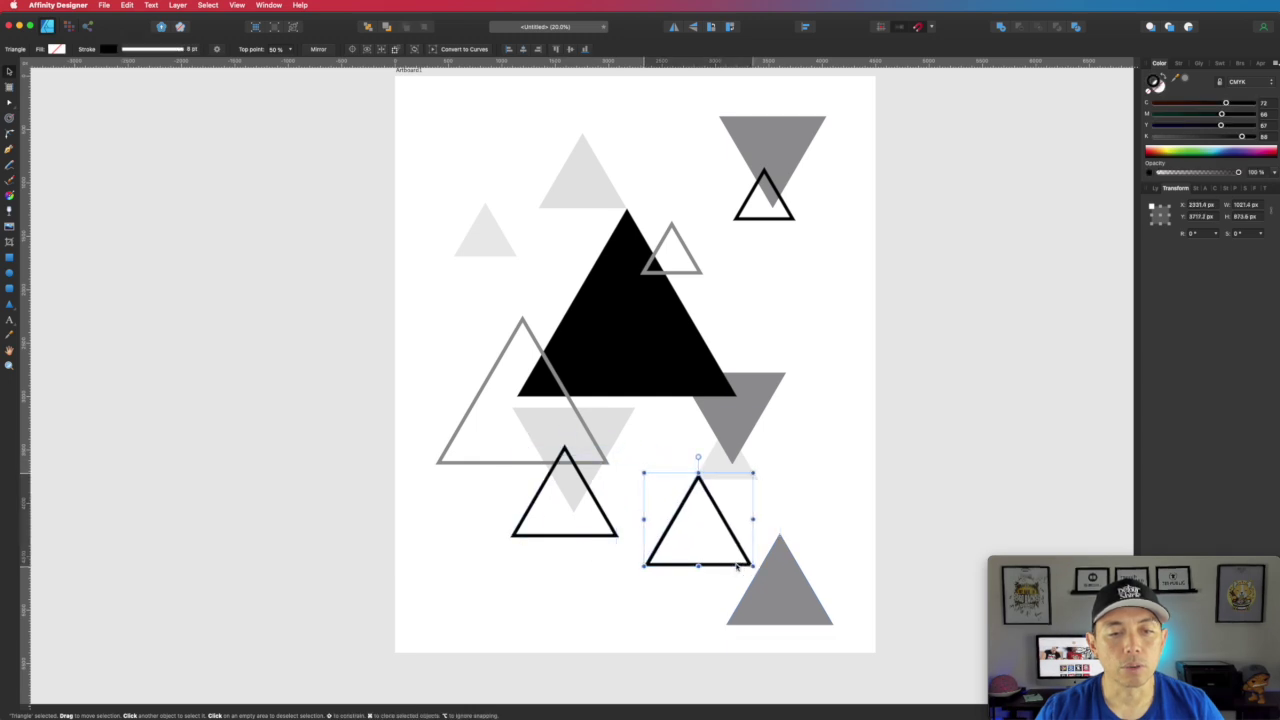
{"action": "left_click_drag", "start_coordinate": [765, 576], "coordinate": [588, 429]}
{"action": "left_click_drag", "start_coordinate": [733, 504], "coordinate": [803, 531]}
{"action": "left_click", "coordinate": [831, 389]}
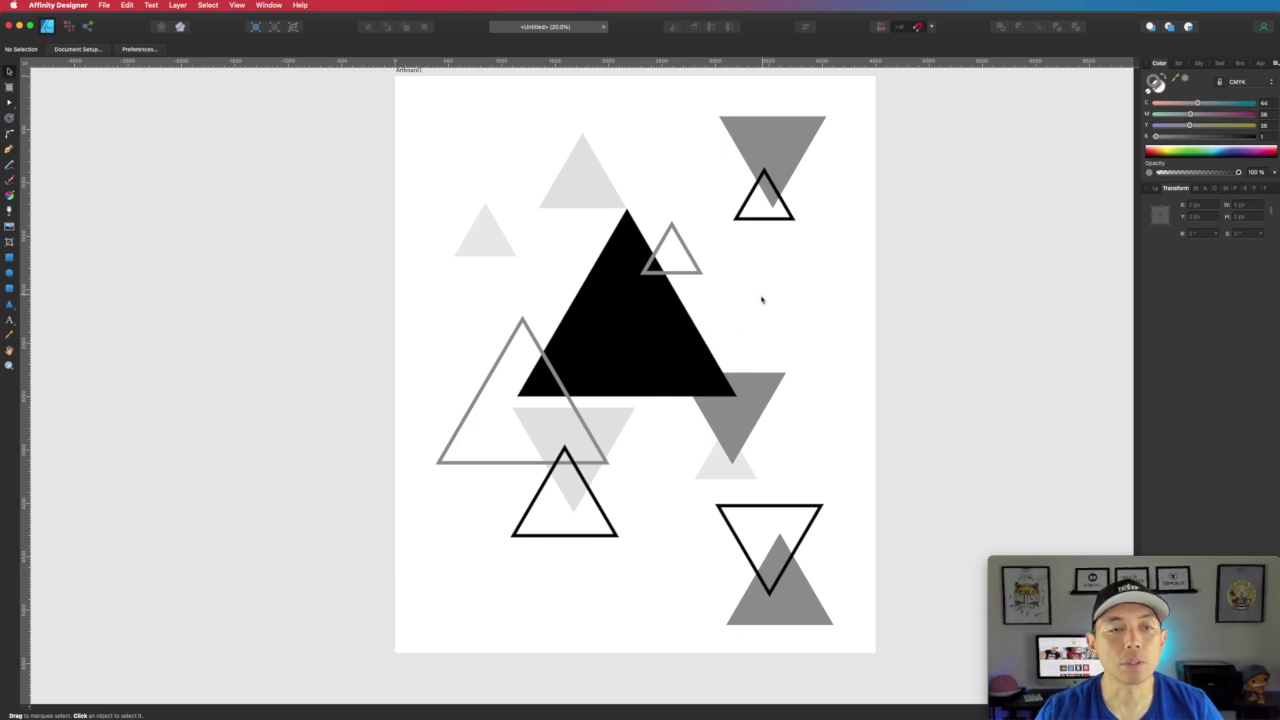
- Copy the small black outline triangle to the artboard's upper left, flipped point-down, about 1130 px wide, its tip overlapping the small light-grey triangle
{"action": "left_click", "coordinate": [777, 218]}
{"action": "left_click_drag", "start_coordinate": [777, 218], "coordinate": [601, 266]}
{"action": "left_click_drag", "start_coordinate": [605, 126], "coordinate": [420, 290]}
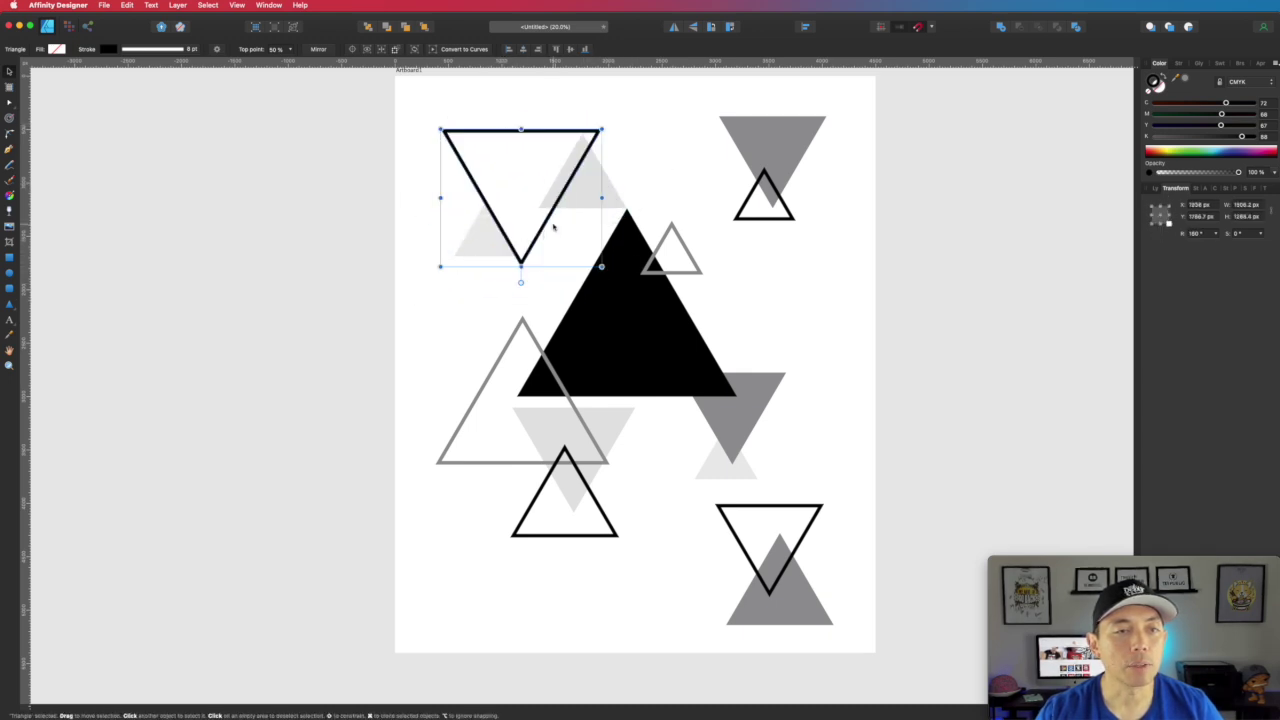
{"action": "mouse_move", "coordinate": [544, 222]}
{"action": "left_mouse_down"}
{"action": "mouse_move", "coordinate": [517, 249]}
{"action": "mouse_move", "coordinate": [532, 250]}
{"action": "mouse_move", "coordinate": [550, 199]}
{"action": "left_mouse_up"}
{"action": "left_click", "coordinate": [666, 145]}
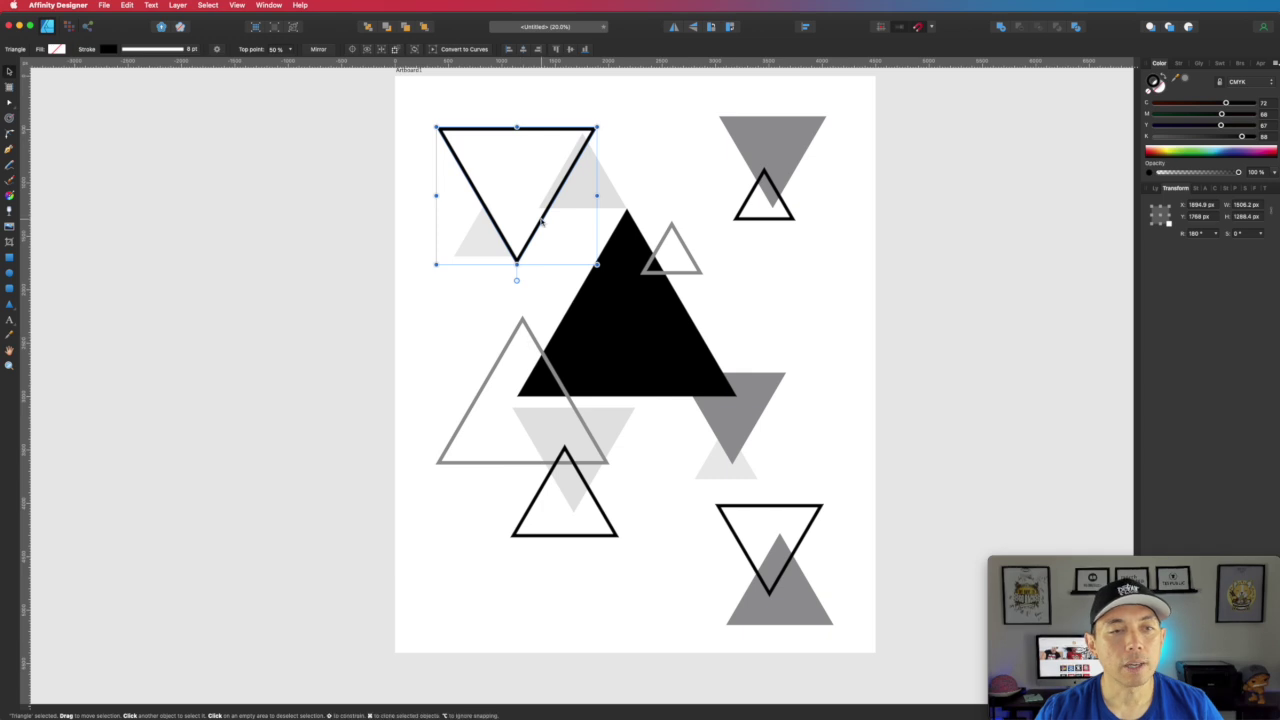
{"action": "left_click_drag", "start_coordinate": [597, 264], "coordinate": [557, 229]}
{"action": "left_click_drag", "start_coordinate": [519, 178], "coordinate": [509, 180]}
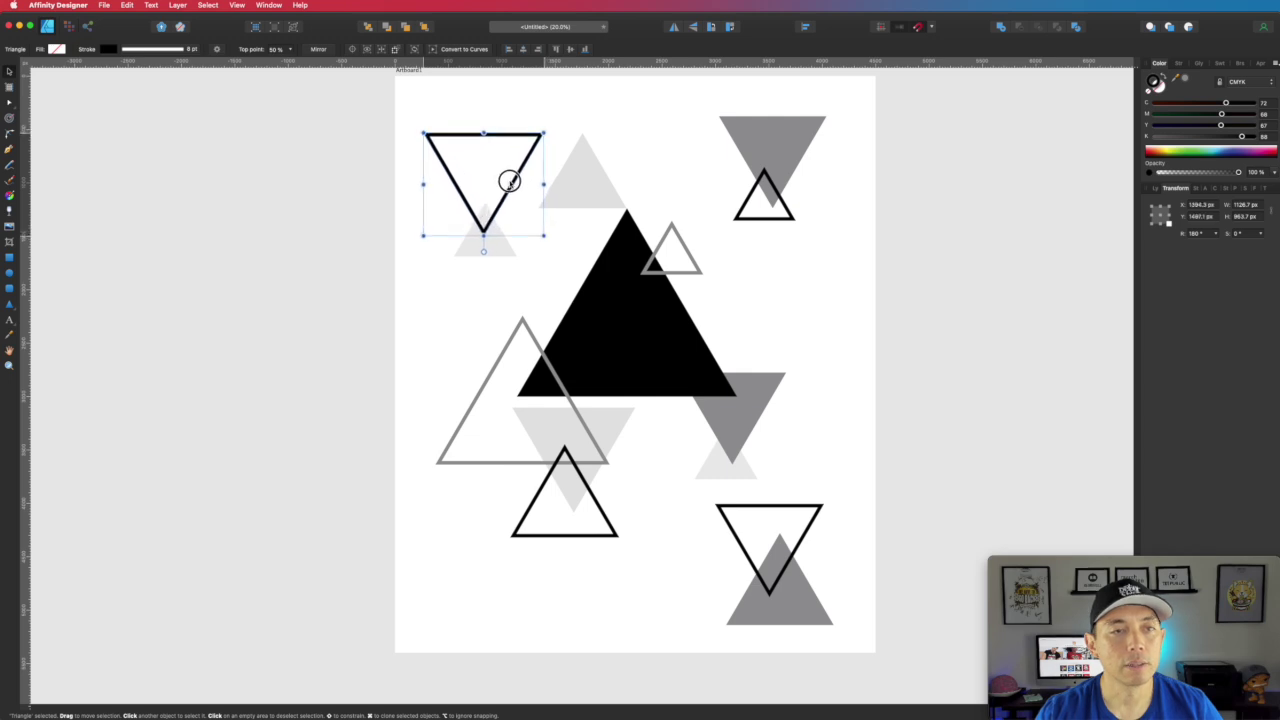
{"action": "left_click", "coordinate": [545, 256]}
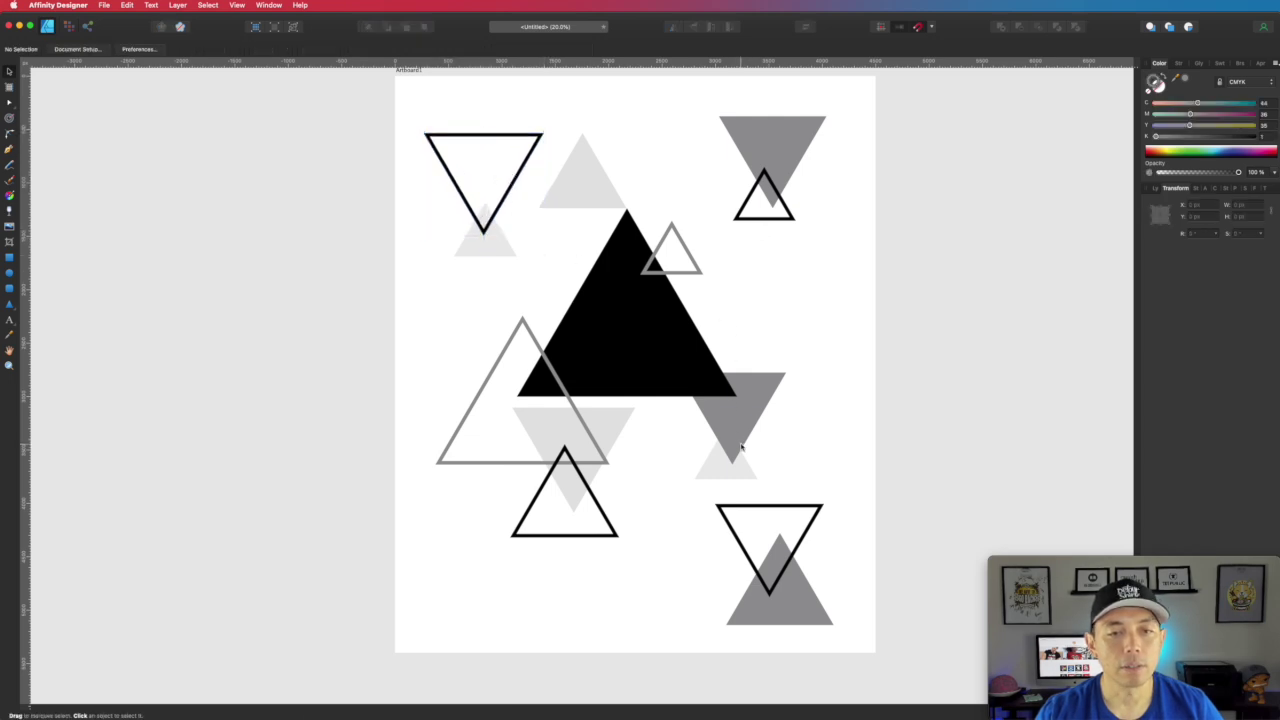
- Duplicate the large grey outline triangle to the artboard's upper right, flipped point-down around the small black outline triangle
{"action": "left_click", "coordinate": [569, 398]}
{"action": "left_click_drag", "start_coordinate": [571, 393], "coordinate": [794, 266]}
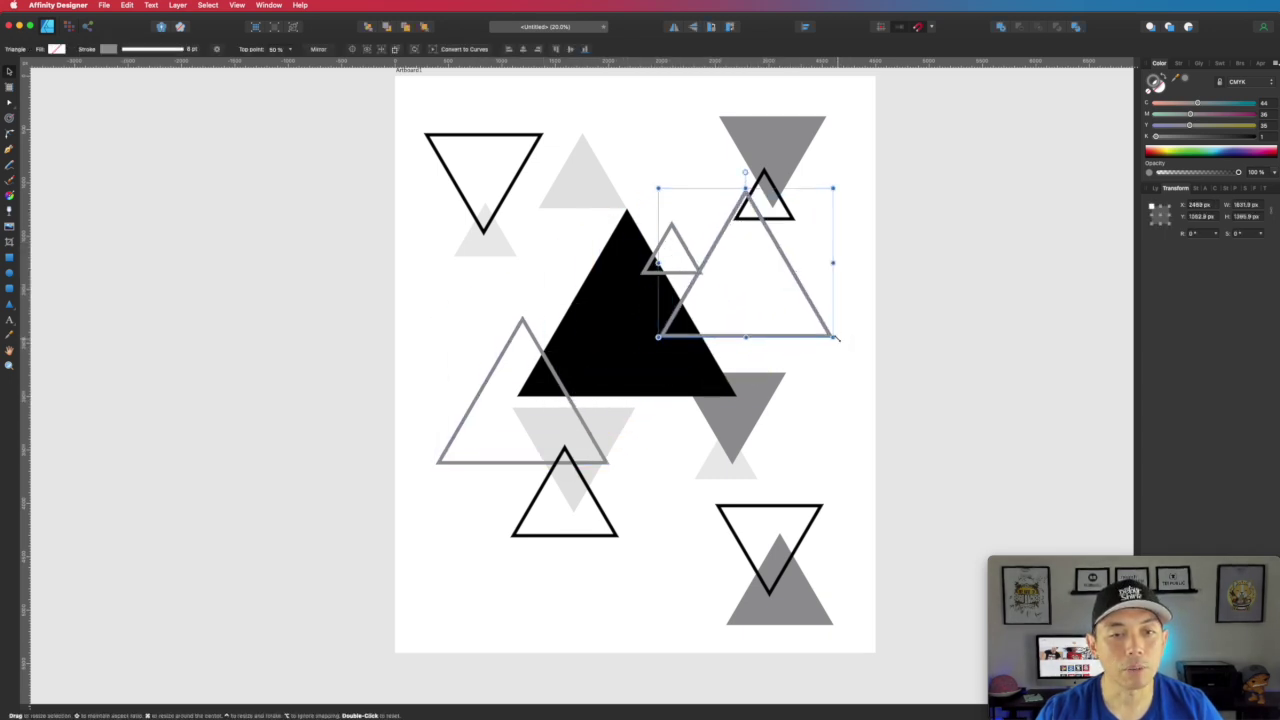
{"action": "left_click_drag", "start_coordinate": [840, 341], "coordinate": [583, 134]}
{"action": "left_click_drag", "start_coordinate": [787, 272], "coordinate": [790, 242]}
{"action": "left_click", "coordinate": [828, 290]}
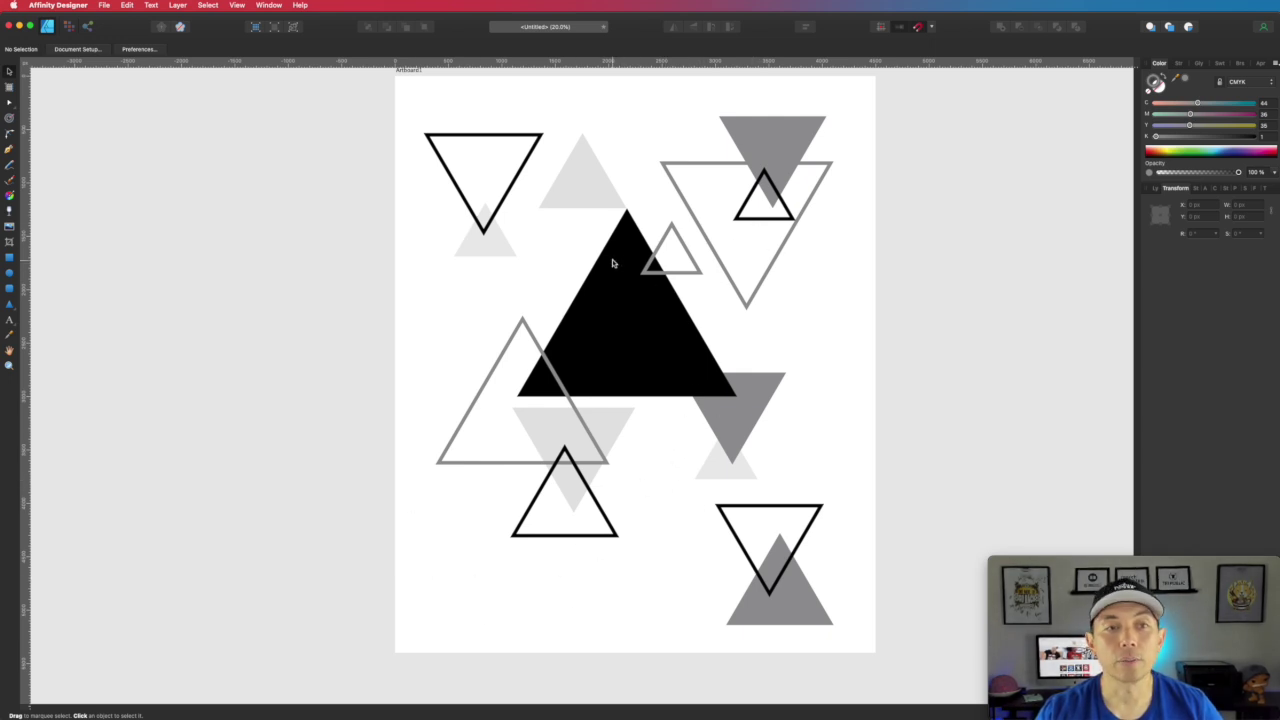
- Duplicate the mid-grey inverted triangle from the black triangle's corner to the artboard's lower left, beside the black outline triangle
{"action": "left_click", "coordinate": [748, 415]}
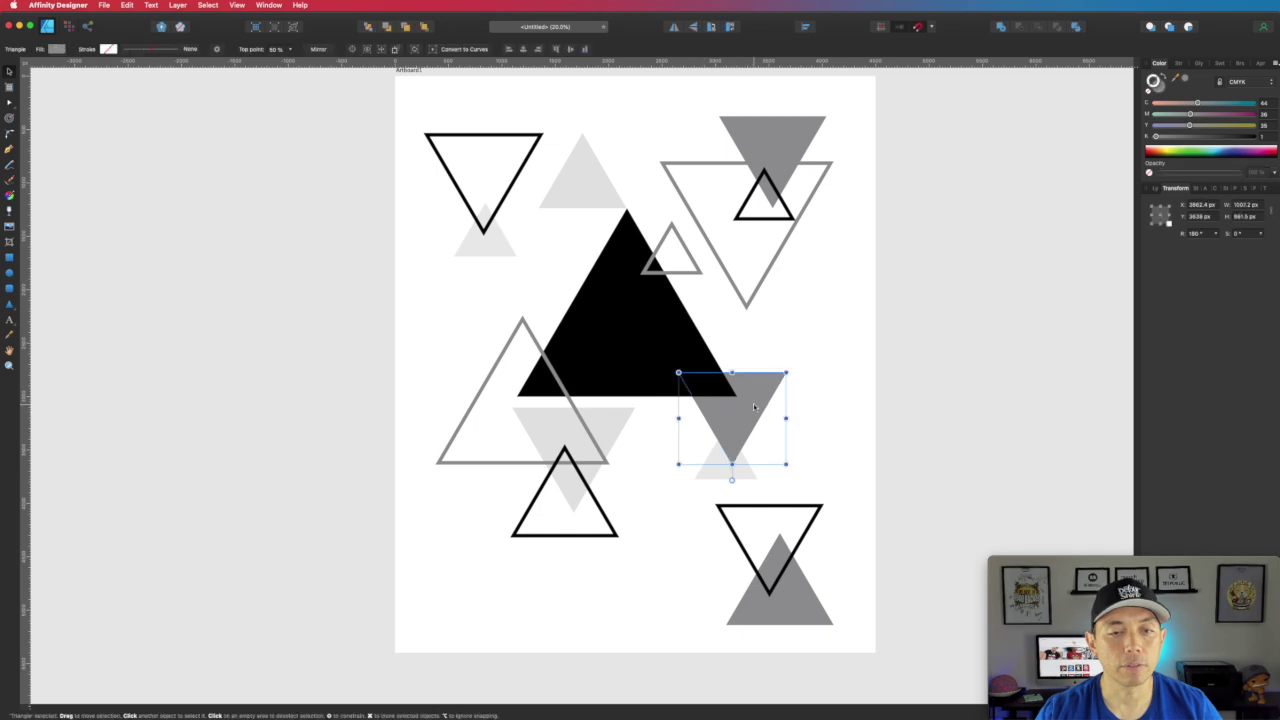
{"action": "left_click_drag", "start_coordinate": [754, 407], "coordinate": [491, 508]}
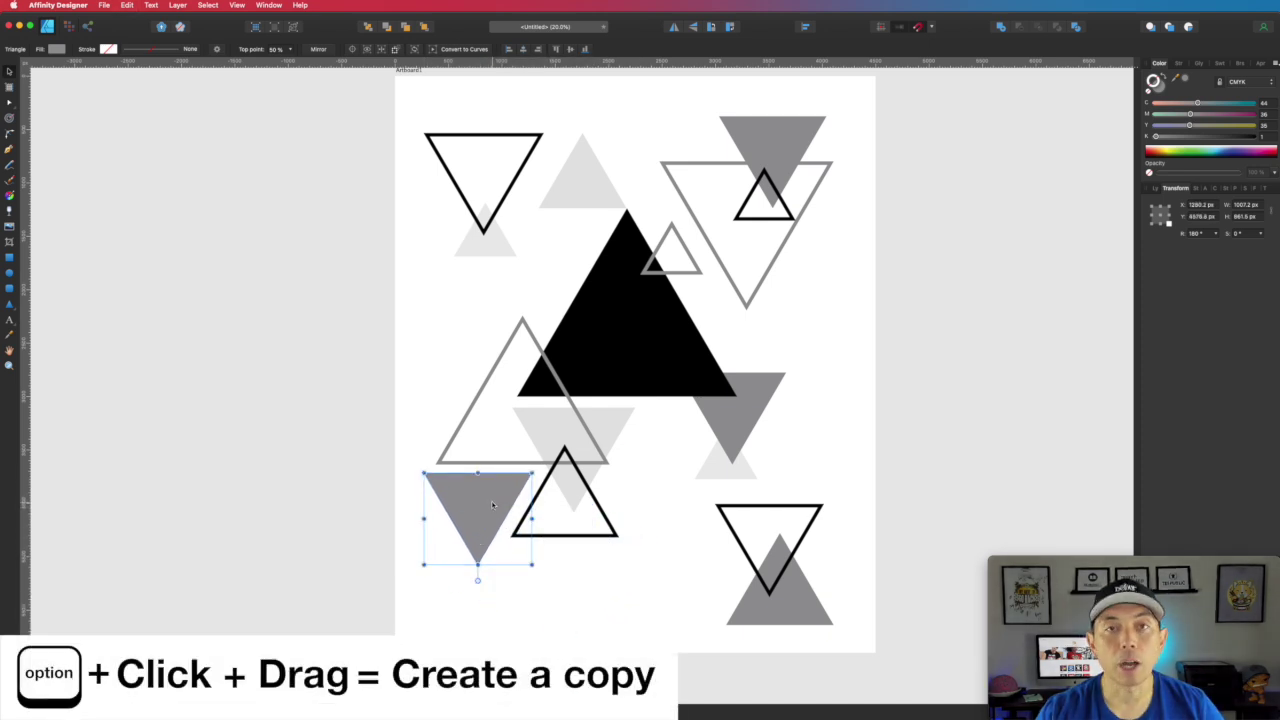
- Duplicate the lower-left mid-grey triangle, flip the copy point-up, reduce it, and overlap it with the base of the lower black outline triangle
{"action": "left_click_drag", "start_coordinate": [483, 500], "coordinate": [632, 550]}
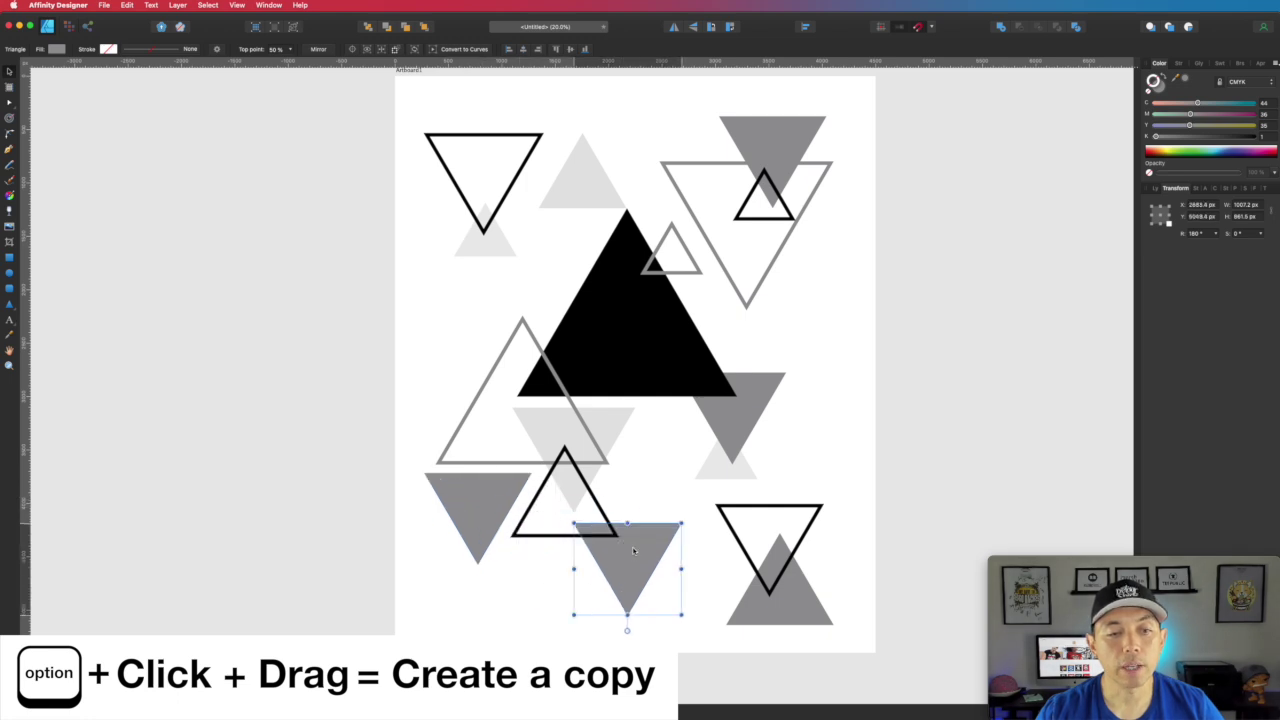
{"action": "left_click_drag", "start_coordinate": [681, 517], "coordinate": [566, 630]}
{"action": "left_click_drag", "start_coordinate": [628, 598], "coordinate": [575, 578]}
- Place three reduced copies of the large black triangle: beside the lower outline triangle, in the lower right, and below the upper-right outline triangle
{"action": "left_click", "coordinate": [643, 365]}
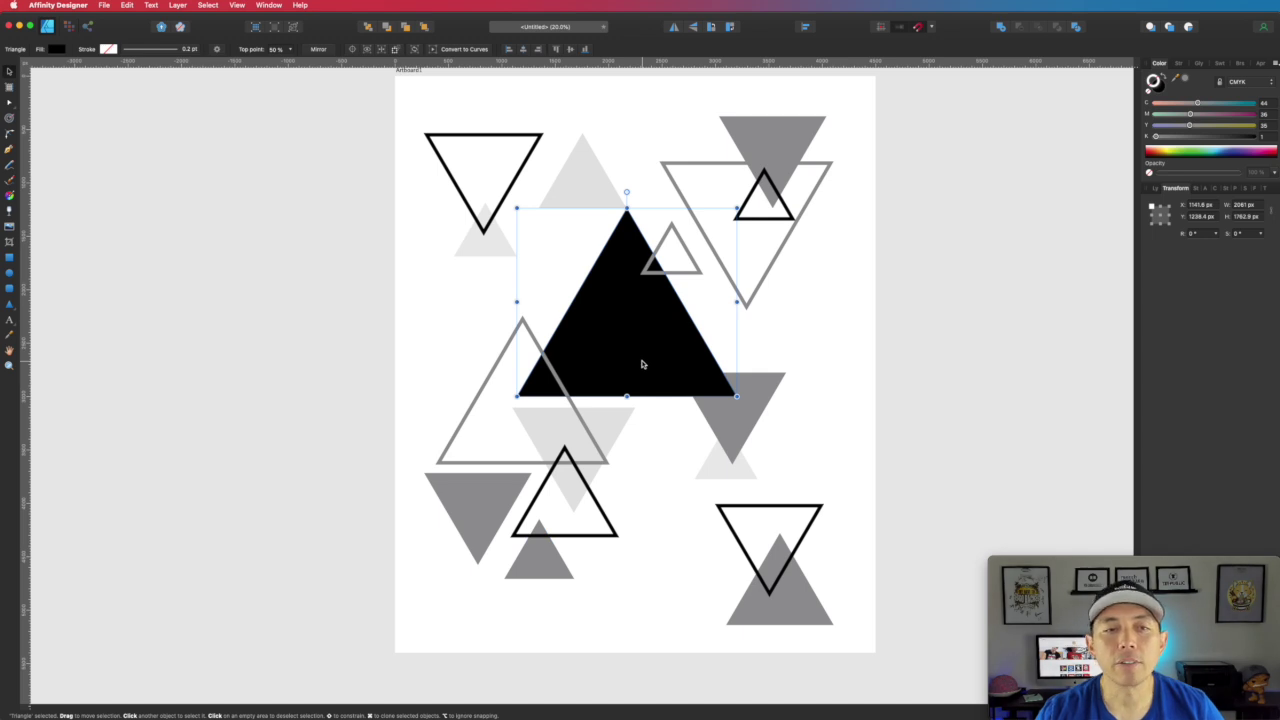
{"action": "left_click_drag", "start_coordinate": [645, 353], "coordinate": [729, 469]}
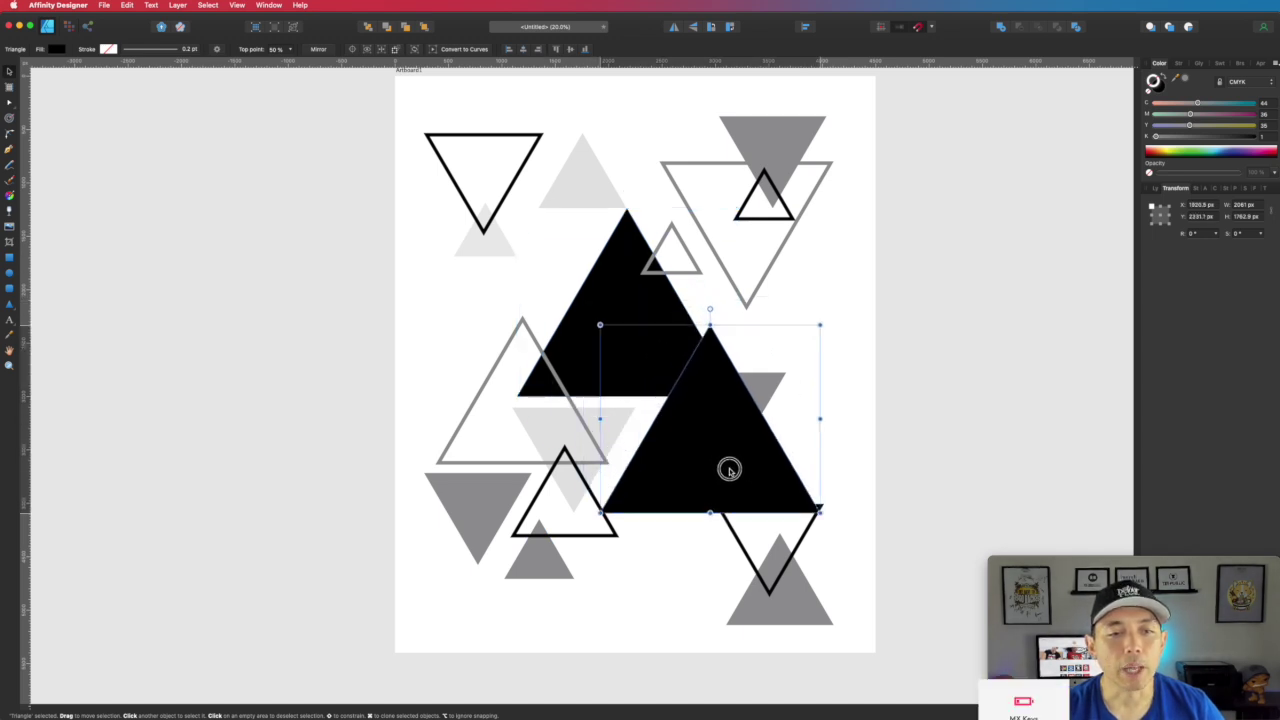
{"action": "left_click_drag", "start_coordinate": [819, 512], "coordinate": [792, 278]}
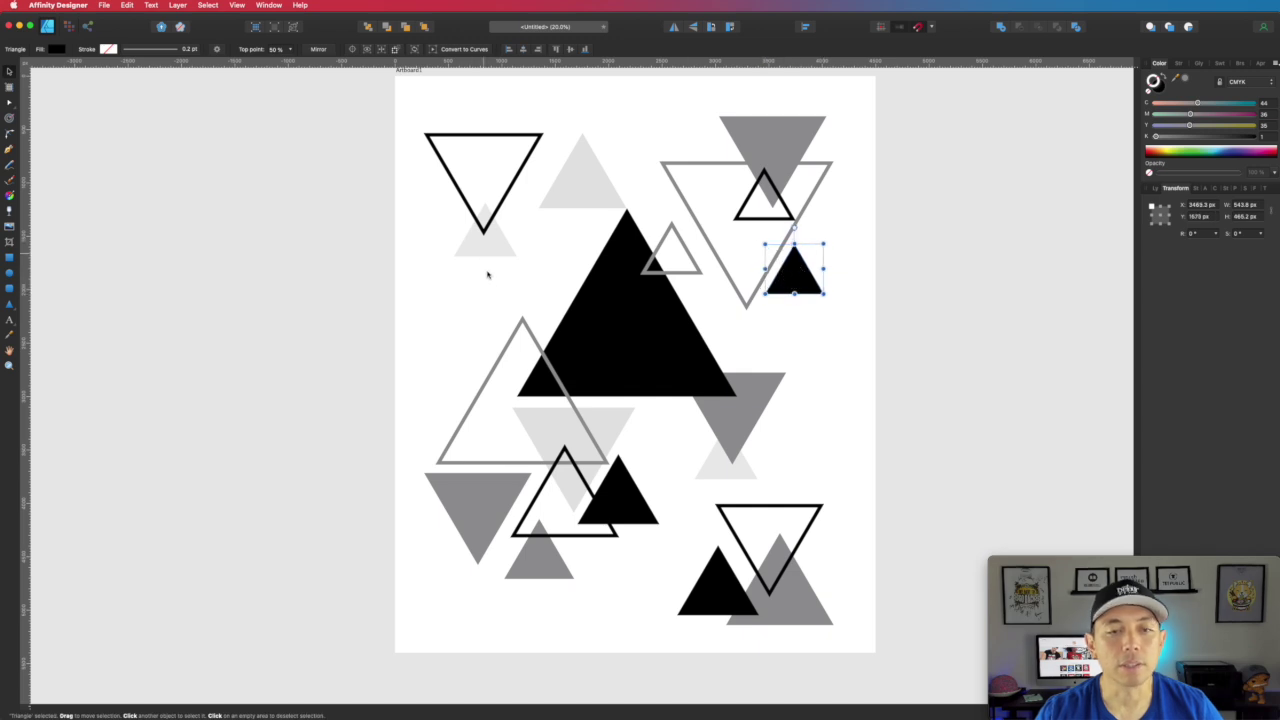
{"action": "left_click", "coordinate": [439, 291]}
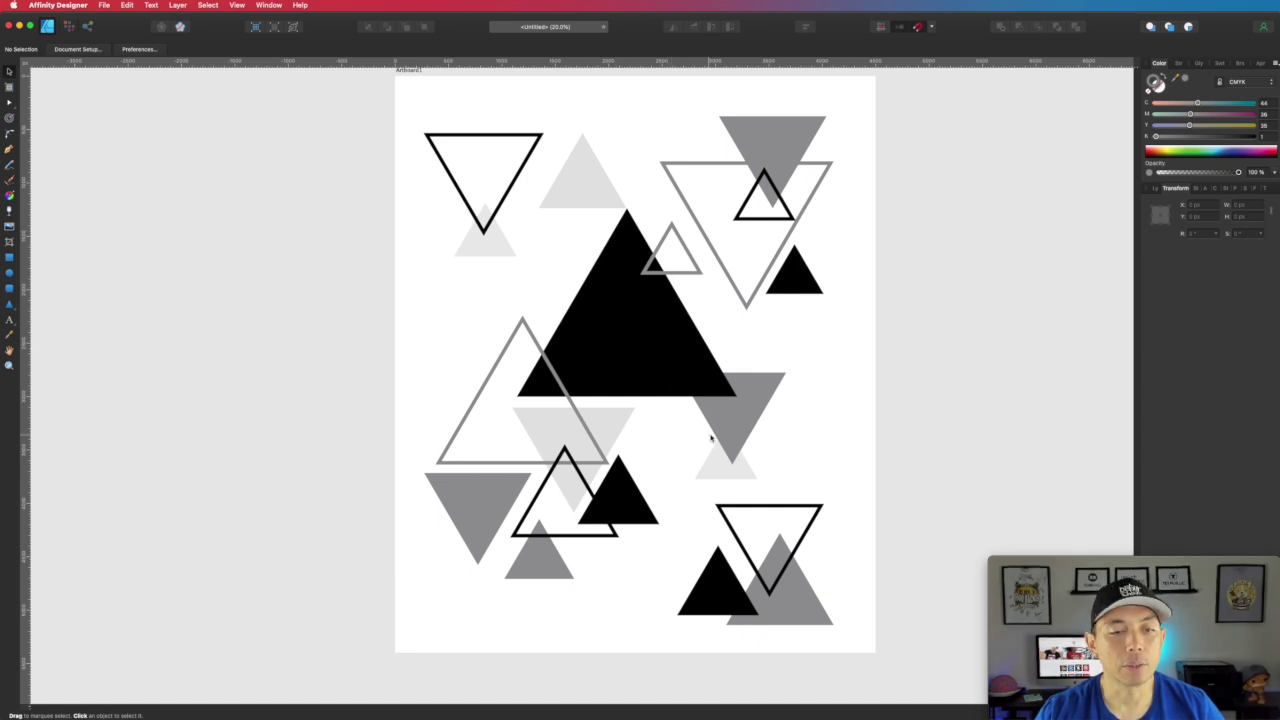
- Duplicate the small light-grey triangle to the artboard's bottom centre and rotate the copy 180° so it points down
{"action": "left_click", "coordinate": [510, 248]}
{"action": "left_click_drag", "start_coordinate": [500, 251], "coordinate": [474, 342]}
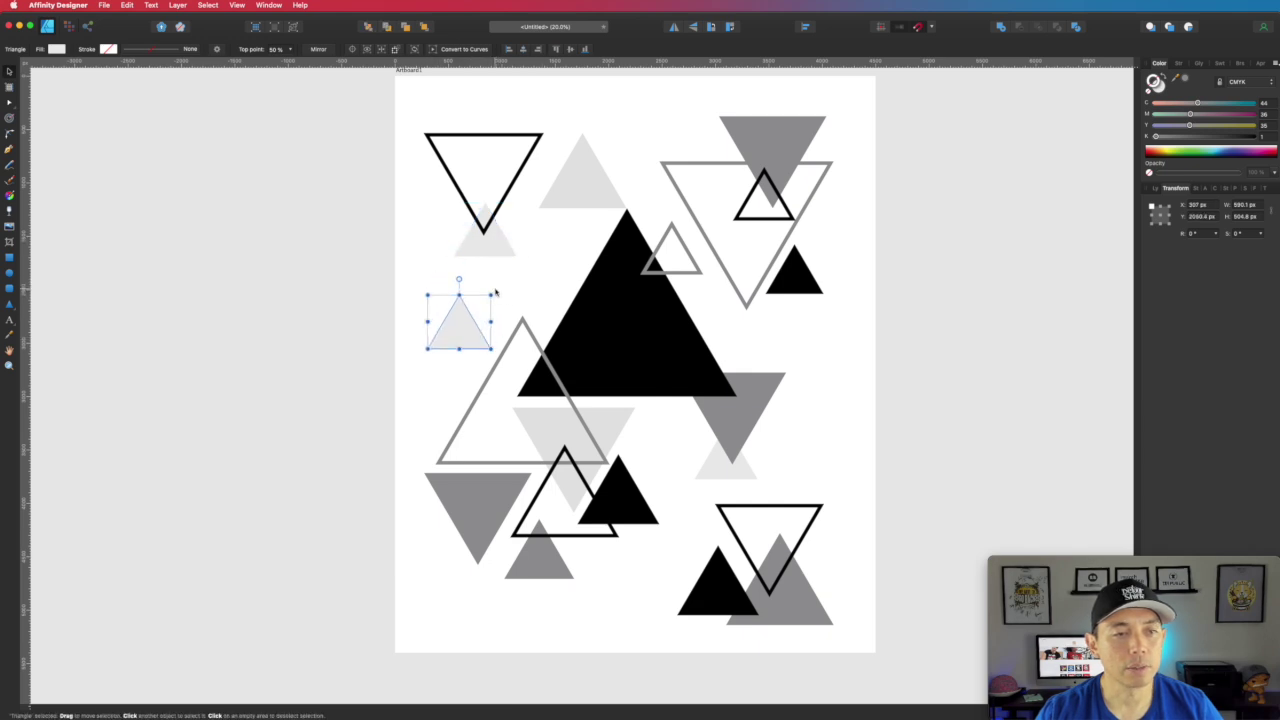
{"action": "left_click_drag", "start_coordinate": [460, 323], "coordinate": [611, 599]}
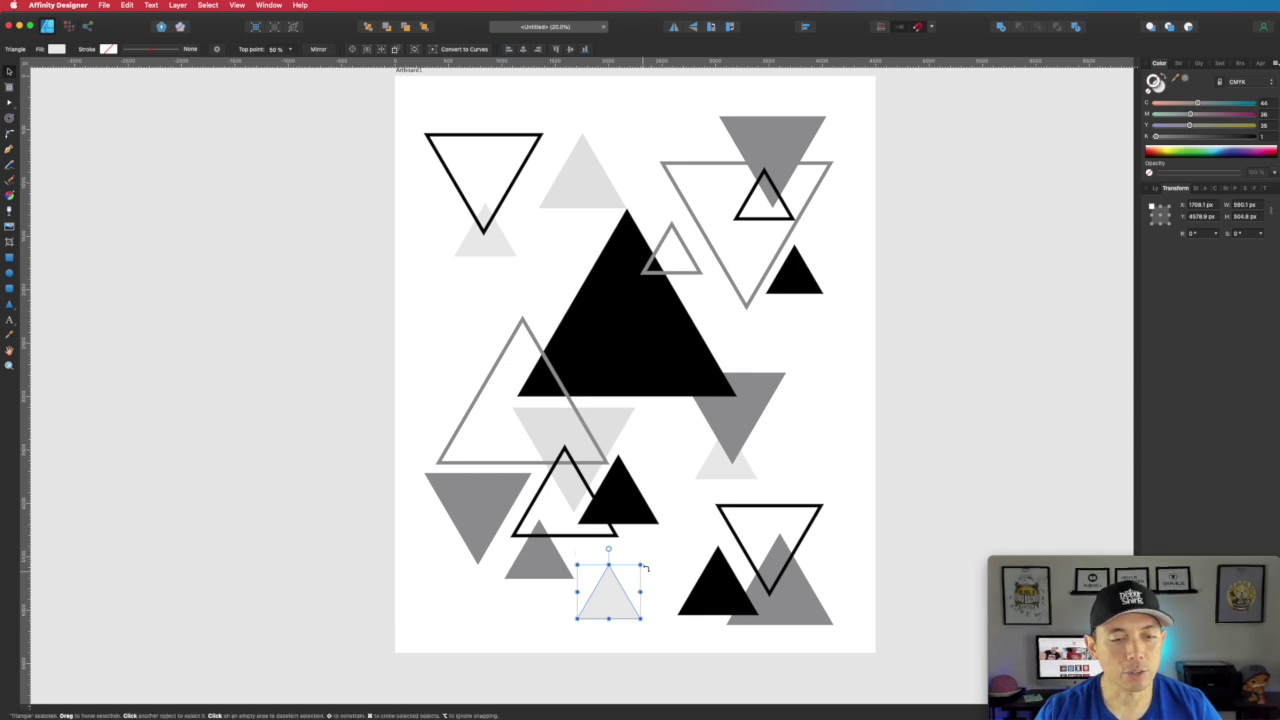
{"action": "left_click_drag", "start_coordinate": [642, 559], "coordinate": [556, 640]}
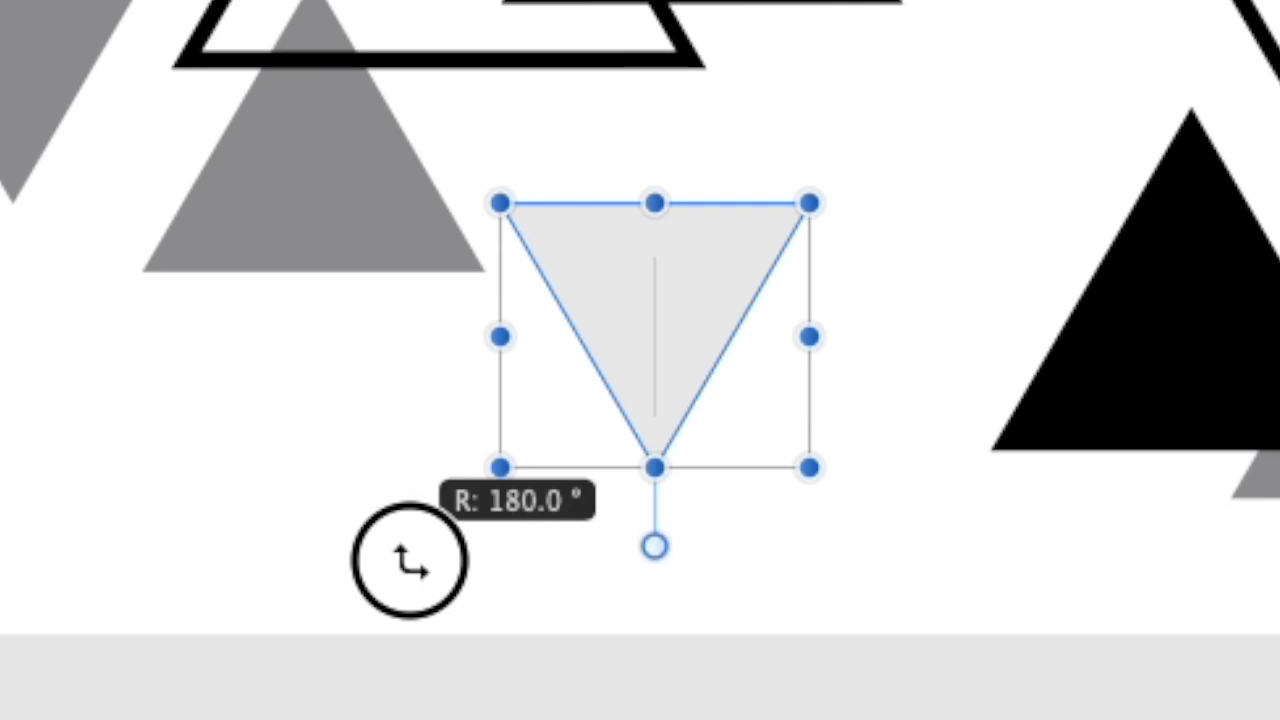
{"action": "left_click_drag", "start_coordinate": [503, 557], "coordinate": [503, 531]}
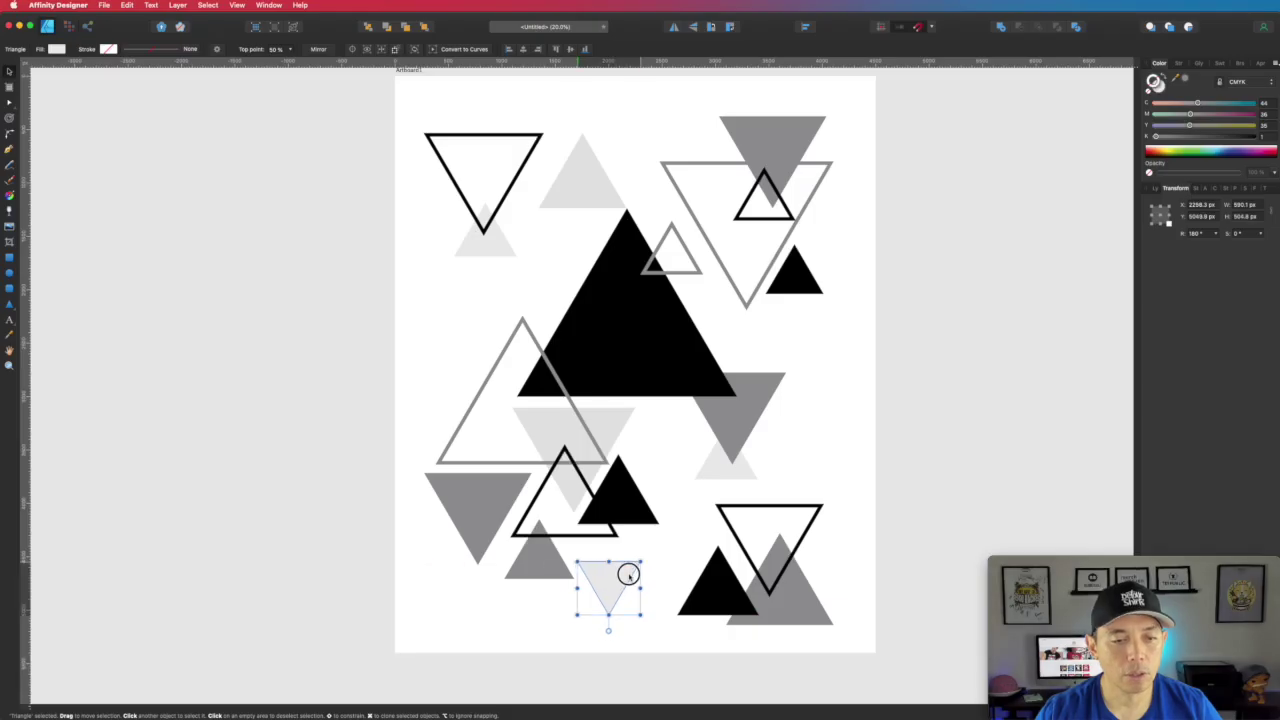
- Copy the light-grey inverted triangle beside the right-hand mid-grey inverted triangle and to the artboard's top centre
{"action": "left_click_drag", "start_coordinate": [622, 572], "coordinate": [794, 369]}
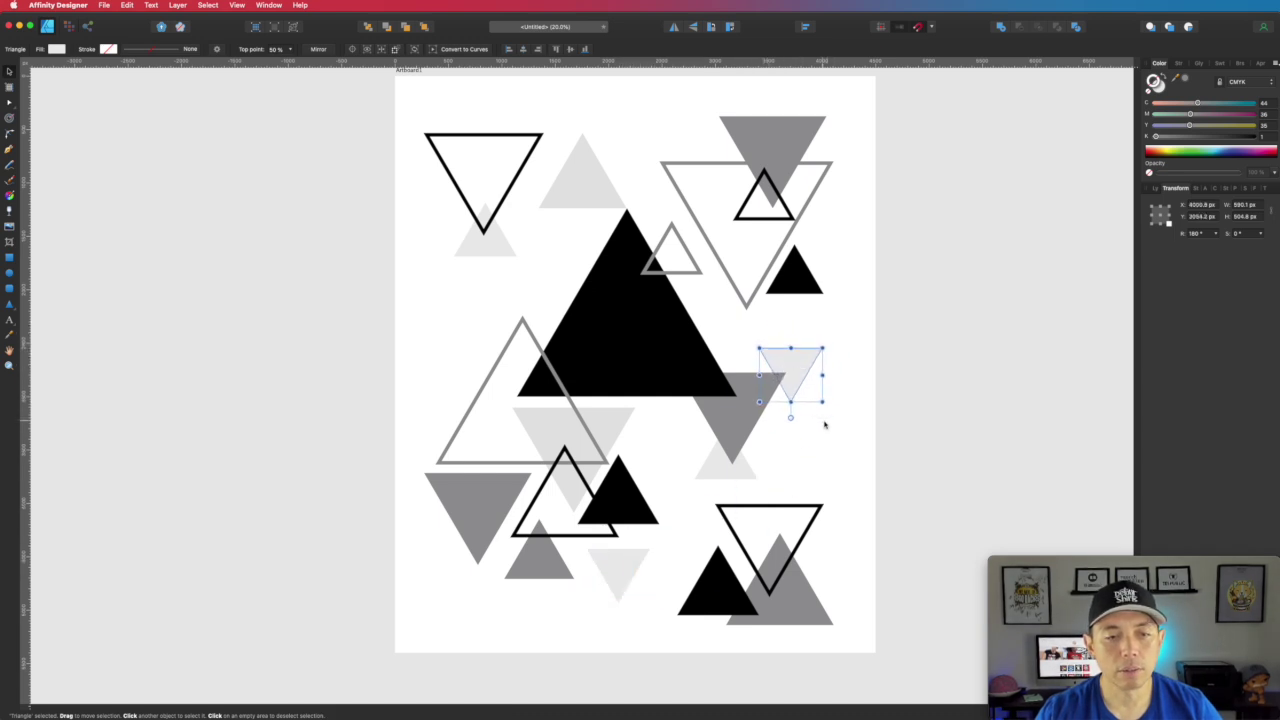
{"action": "left_click", "coordinate": [816, 436]}
{"action": "left_click", "coordinate": [802, 358]}
{"action": "left_click_drag", "start_coordinate": [802, 358], "coordinate": [663, 117]}
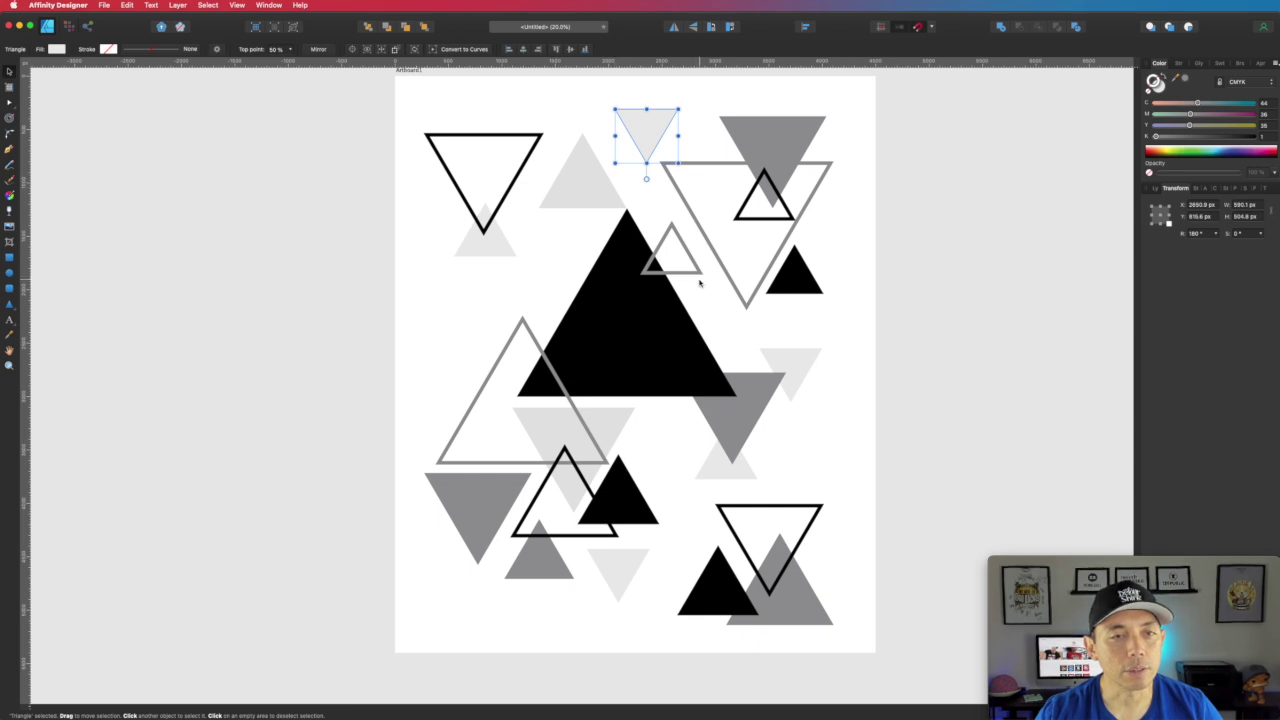
{"action": "key", "text": "Escape"}
- Duplicate the small black outline triangle to the artboard's top centre, rotate it 180° and overlap it with the light-grey inverted triangle
{"action": "left_click_drag", "start_coordinate": [774, 222], "coordinate": [618, 172]}
{"action": "left_click_drag", "start_coordinate": [607, 101], "coordinate": [545, 190]}
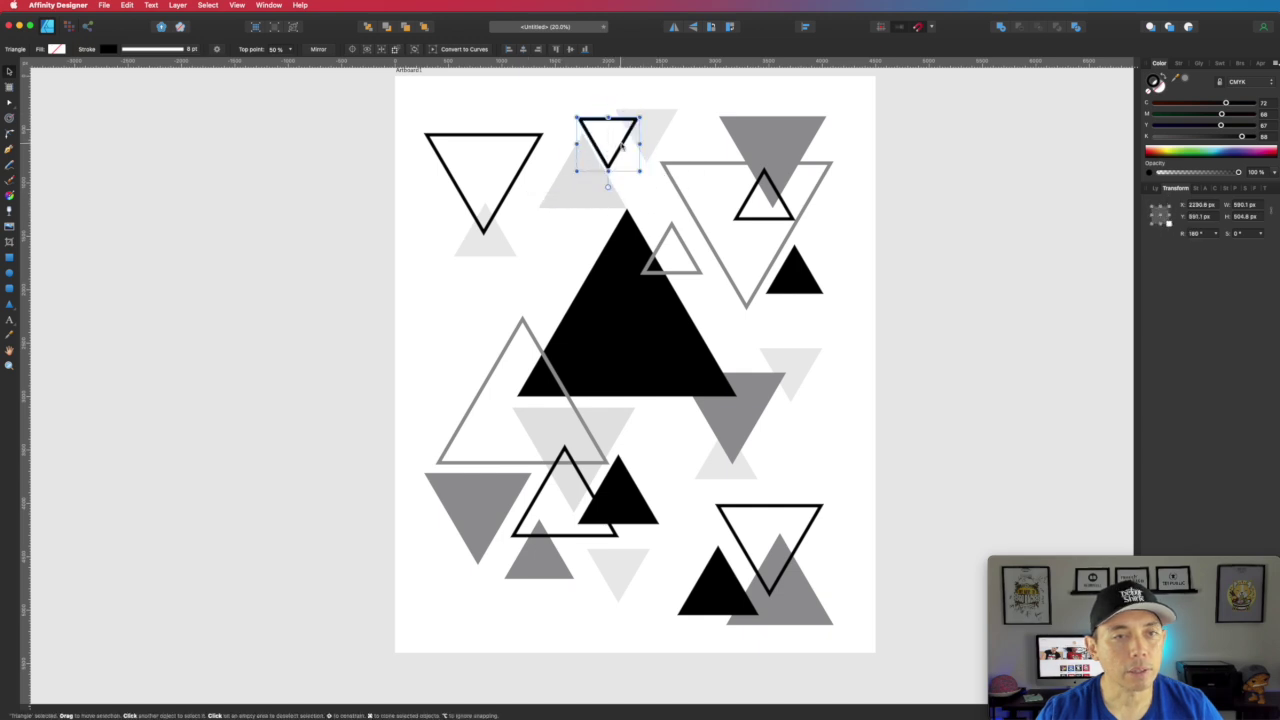
{"action": "left_click_drag", "start_coordinate": [619, 145], "coordinate": [641, 143]}
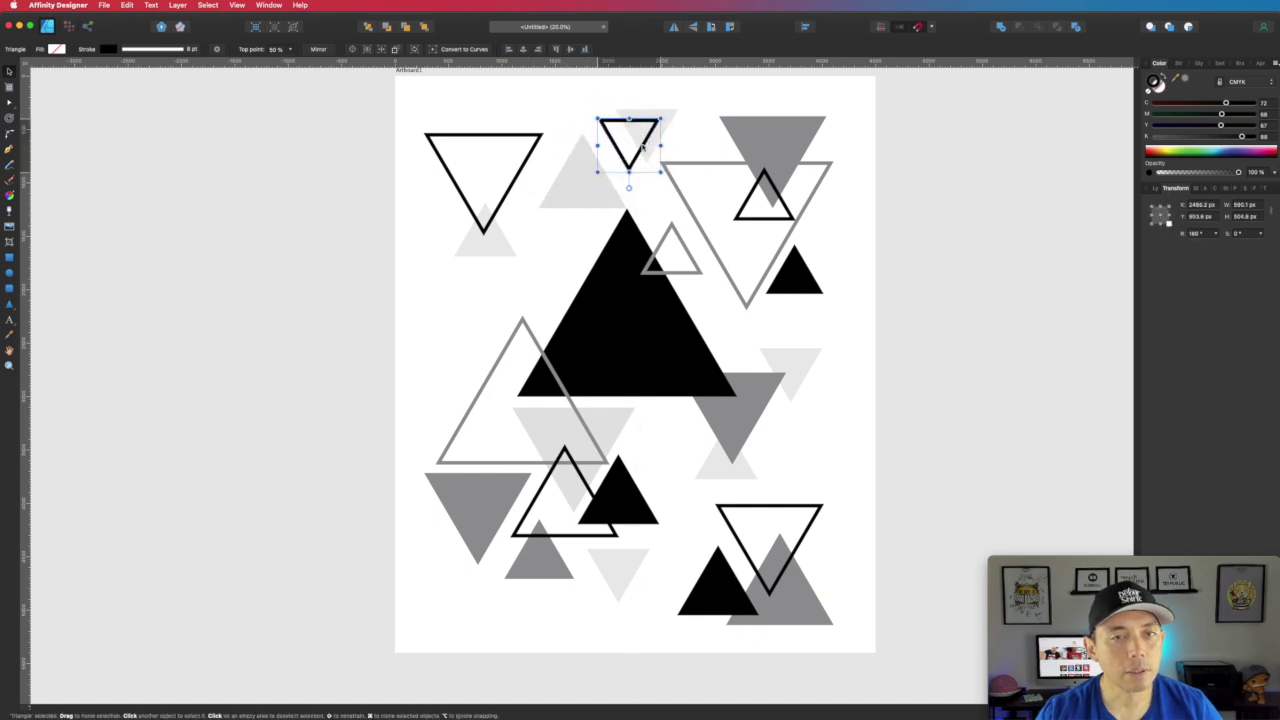
{"action": "left_click", "coordinate": [722, 170]}
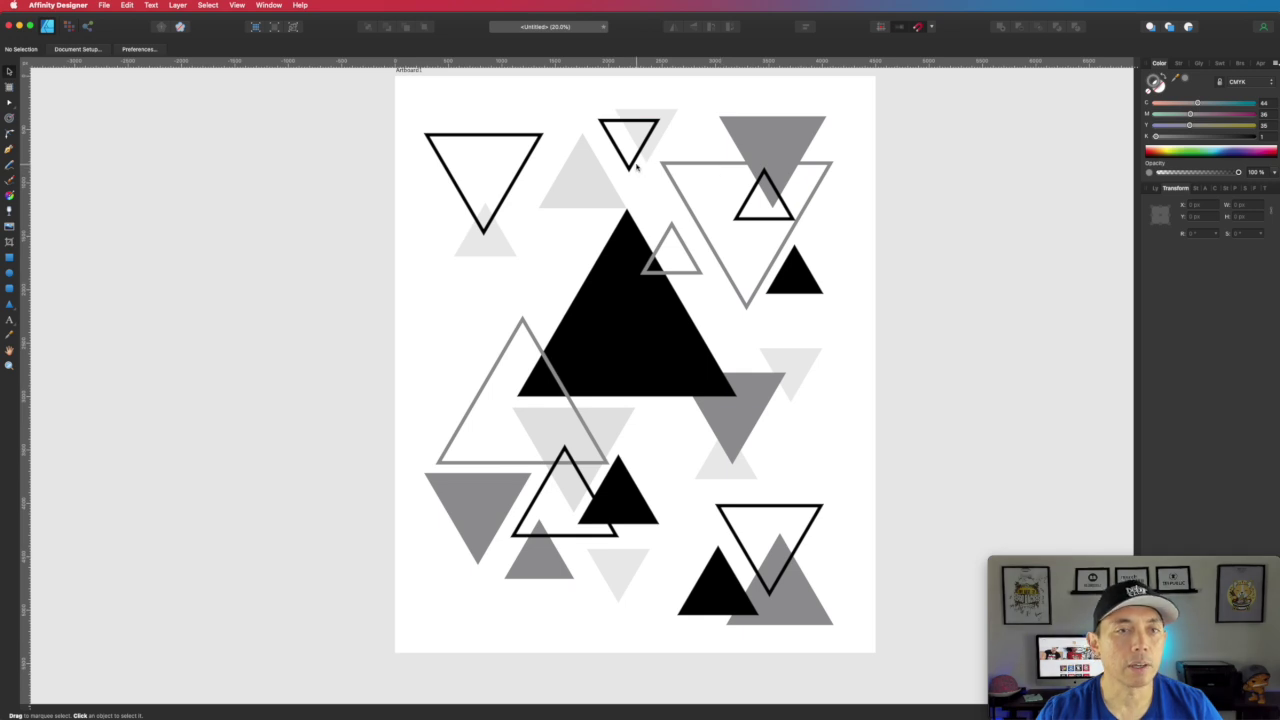
- Copy the upper-right mid-grey inverted triangle and its small black outline triangle to the artboard's left side, overlapping each other
{"action": "left_click", "coordinate": [789, 142]}
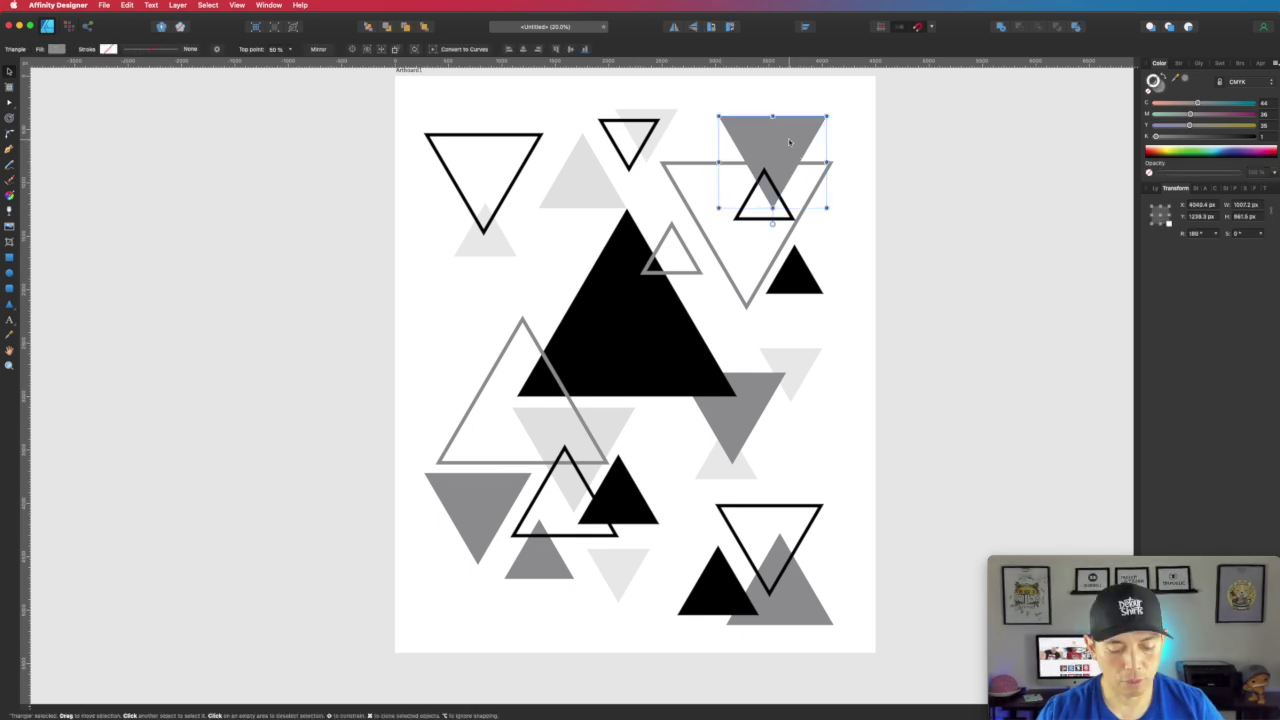
{"action": "left_click_drag", "start_coordinate": [790, 138], "coordinate": [490, 296]}
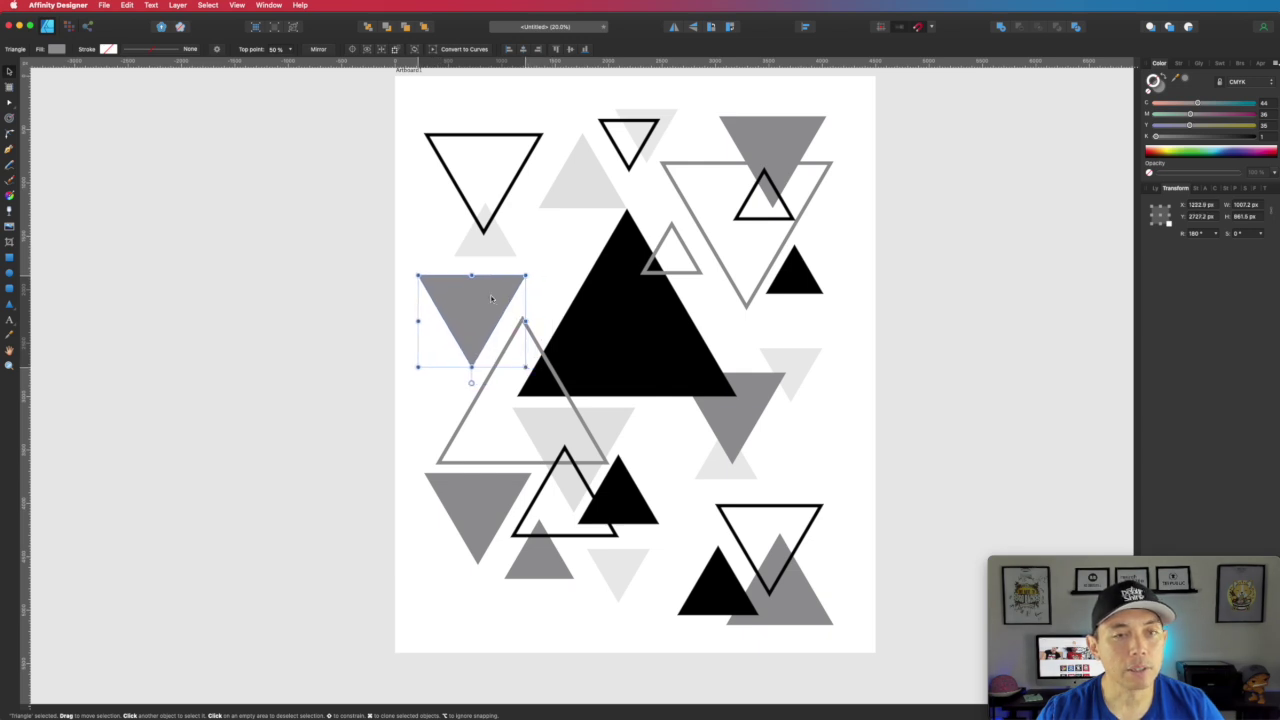
{"action": "left_click_drag", "start_coordinate": [757, 220], "coordinate": [465, 382]}
{"action": "left_click", "coordinate": [775, 325]}
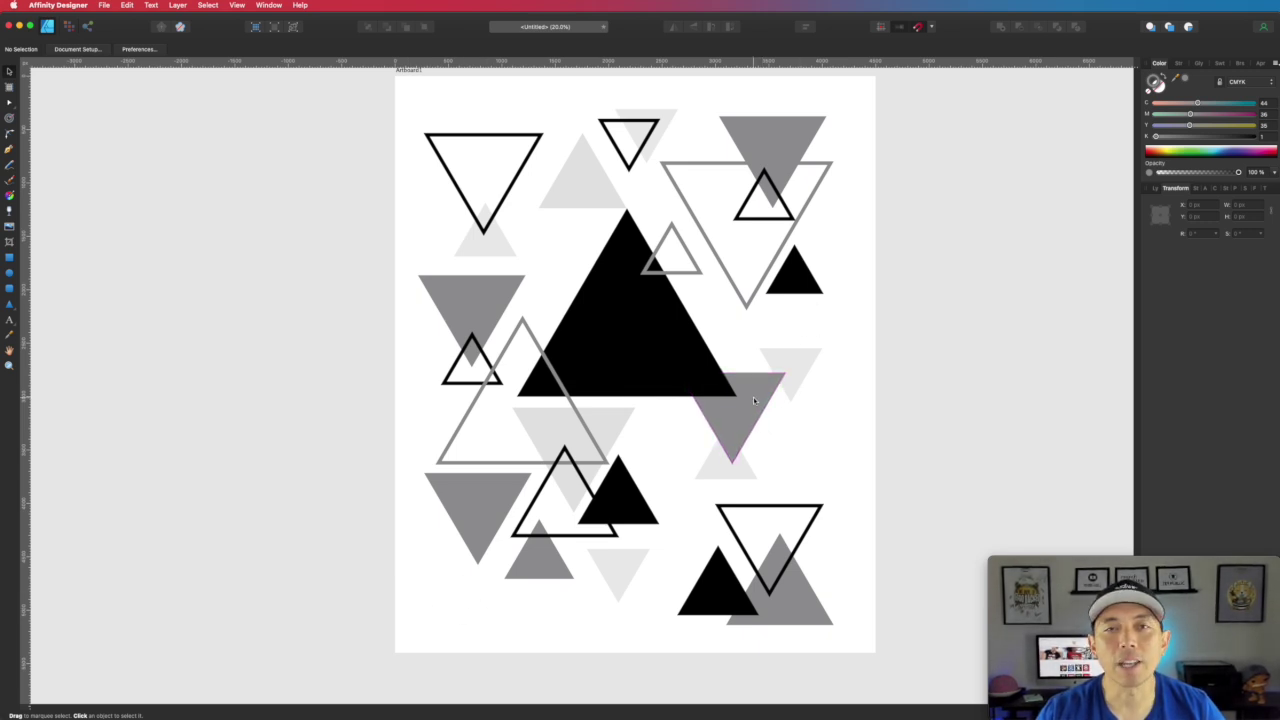
- Duplicate the small upper-right black triangle onto the lower-left mid-grey inverted triangle
{"action": "left_click", "coordinate": [807, 278]}
{"action": "left_click_drag", "start_coordinate": [805, 280], "coordinate": [474, 531]}
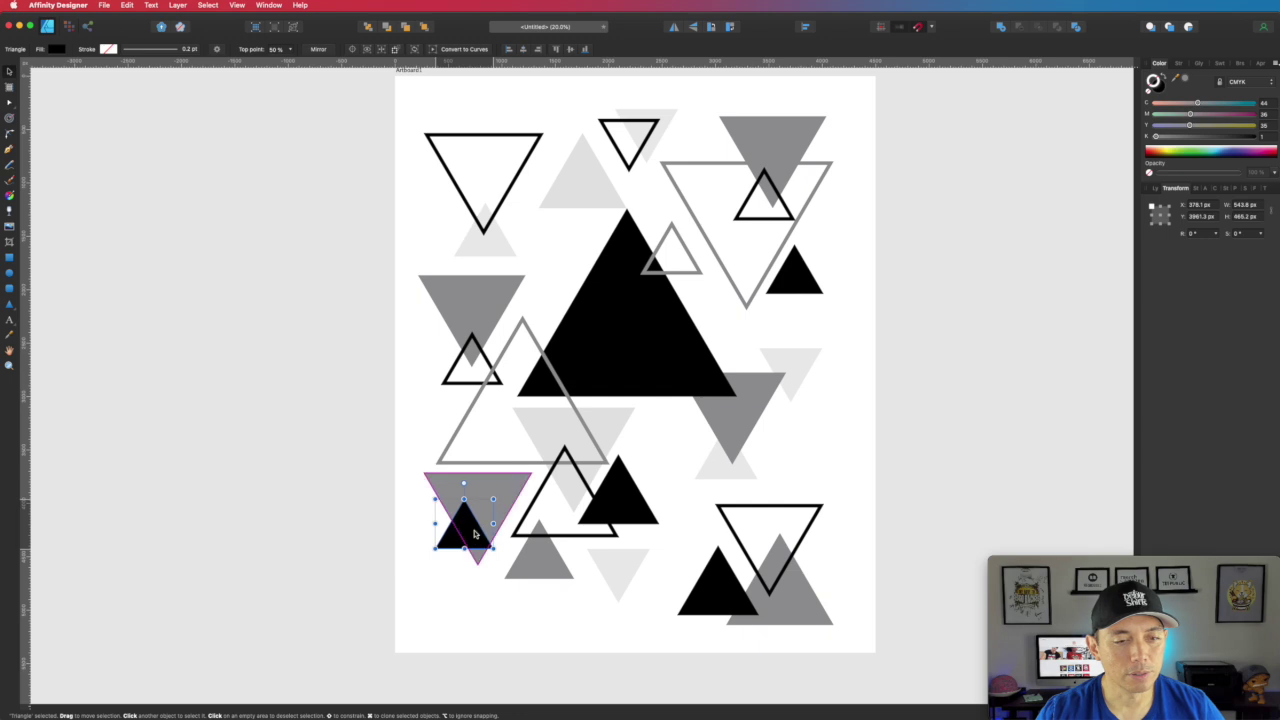
- Duplicate the right-hand mid-grey inverted triangle to the lower left corner and reduce it to about 510 px wide
{"action": "left_click", "coordinate": [727, 437]}
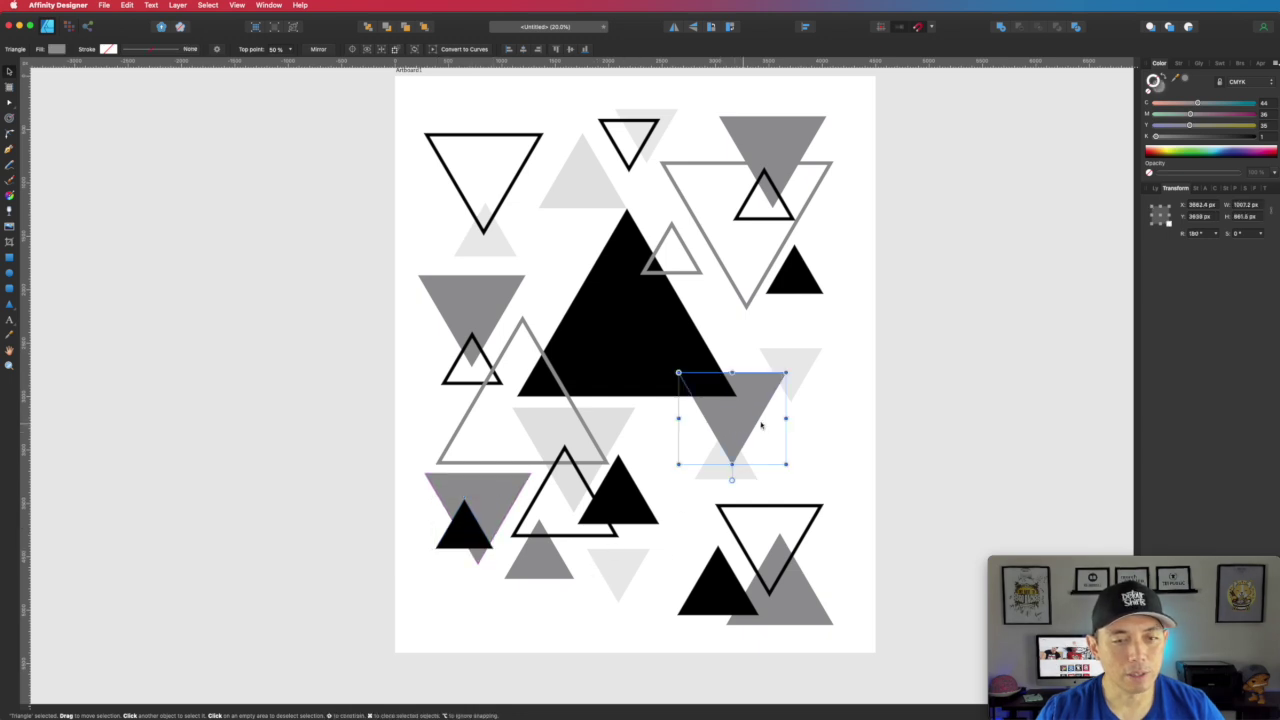
{"action": "left_click_drag", "start_coordinate": [763, 420], "coordinate": [493, 598]}
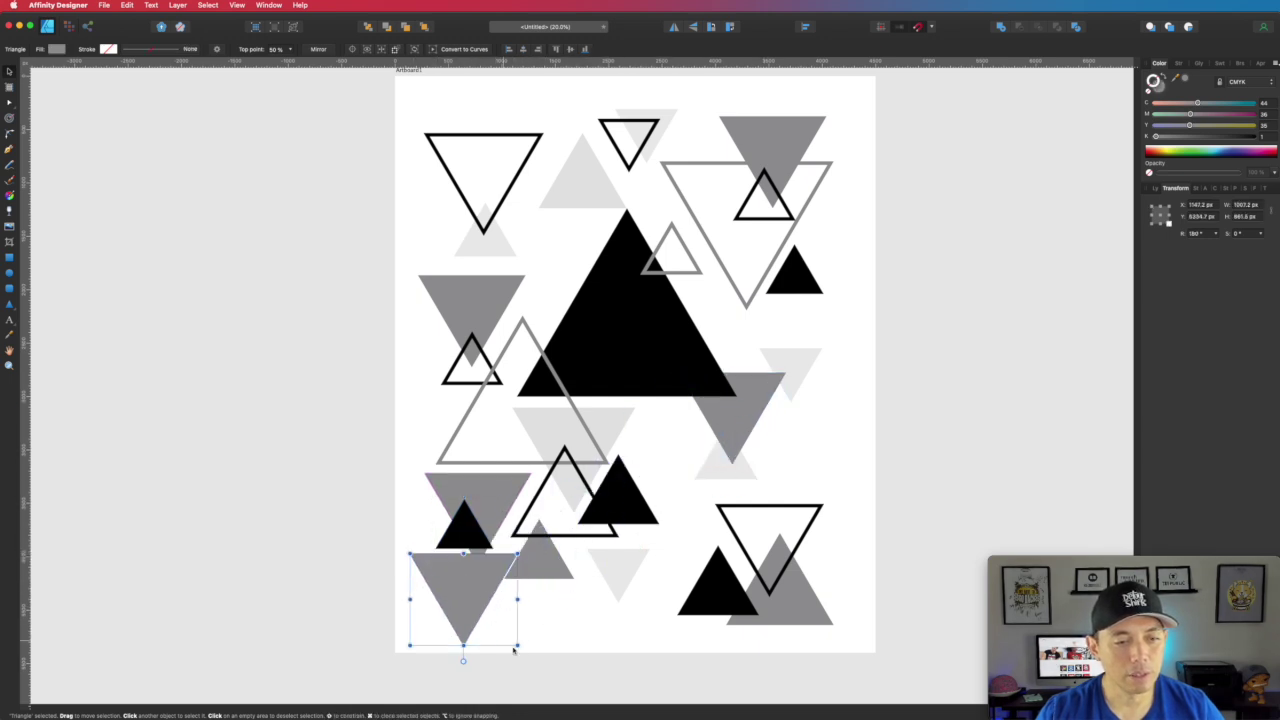
{"action": "left_click_drag", "start_coordinate": [517, 645], "coordinate": [457, 610]}
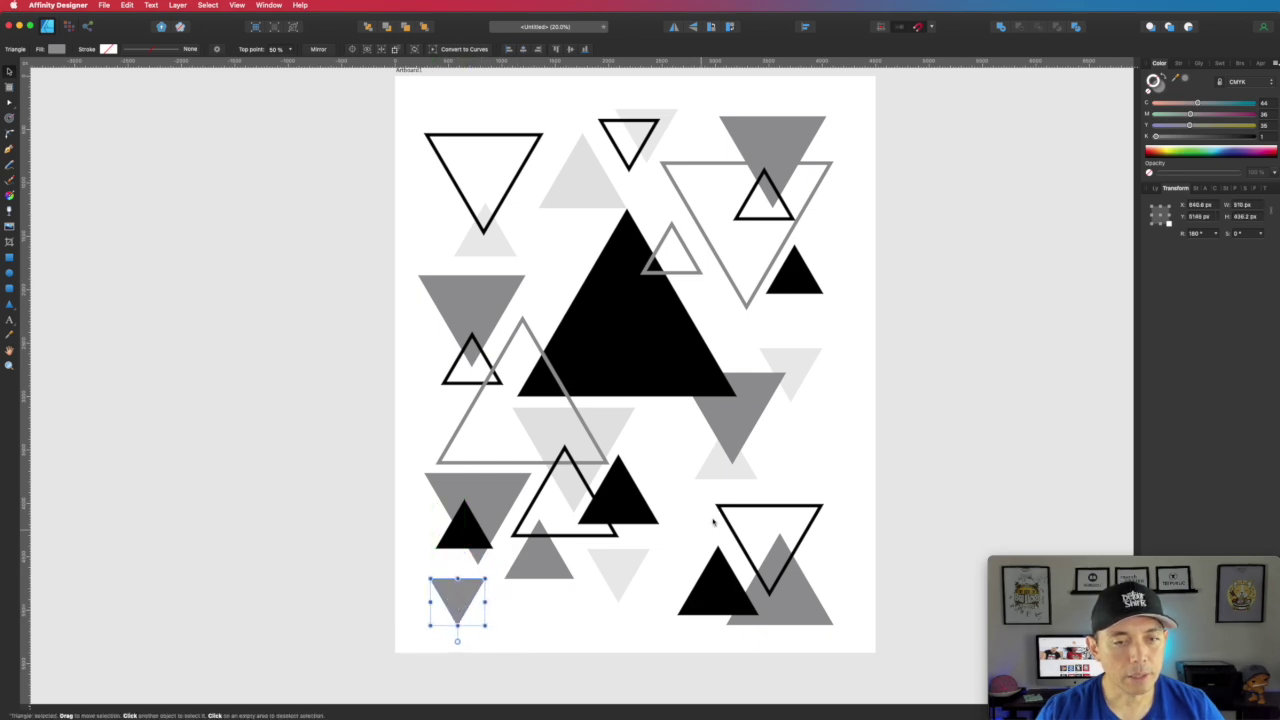
- Place a reduced copy of the top light-grey triangle in the lower left corner and delete the small mid-grey inverted triangle there
{"action": "left_click", "coordinate": [596, 200]}
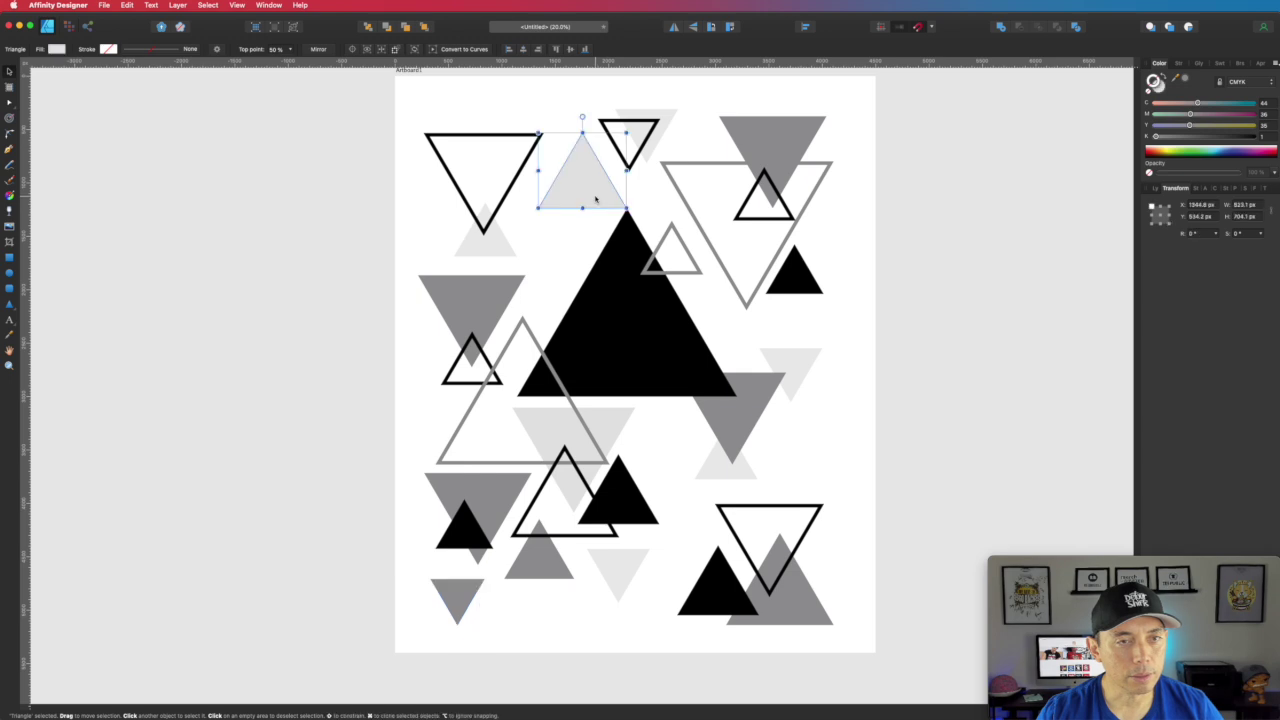
{"action": "left_click_drag", "start_coordinate": [596, 200], "coordinate": [513, 602]}
{"action": "left_click", "coordinate": [451, 614]}
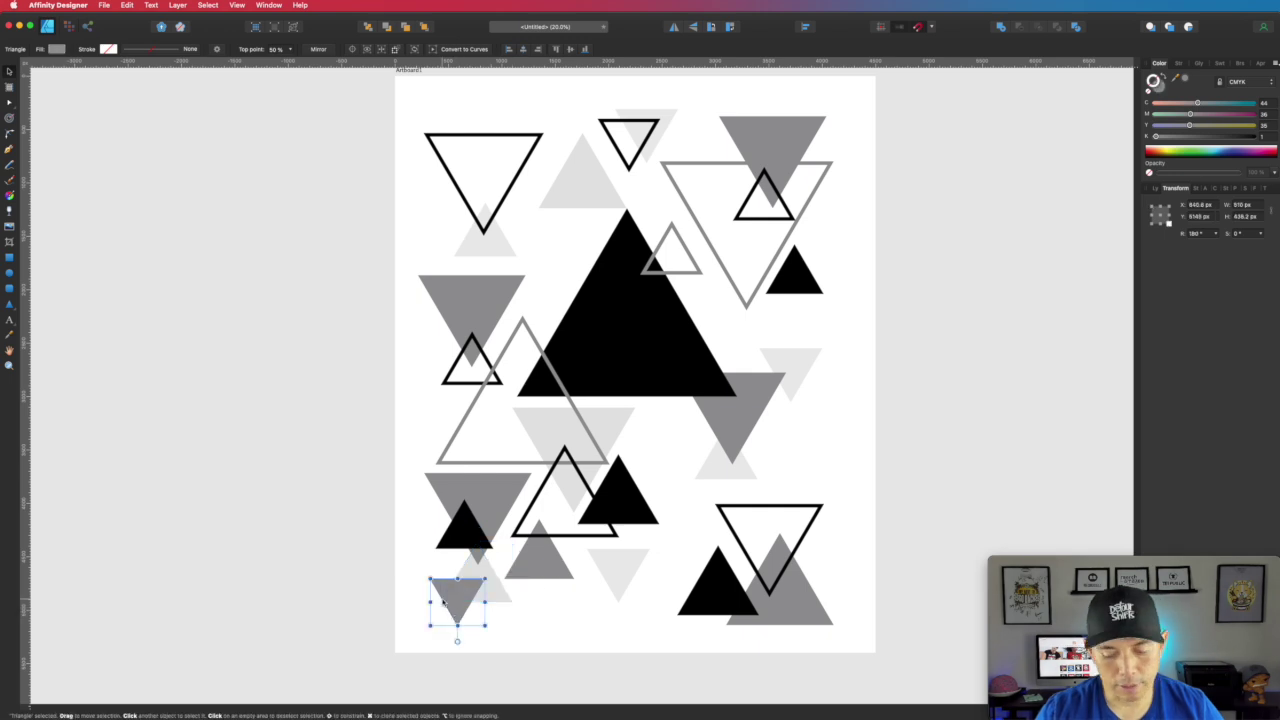
{"action": "key", "text": "Delete"}
- Copy the lower-left light-grey triangle to the tip of the large inverted grey outline and to the artboard's right edge
{"action": "left_click_drag", "start_coordinate": [477, 591], "coordinate": [743, 302]}
{"action": "left_click", "coordinate": [820, 338]}
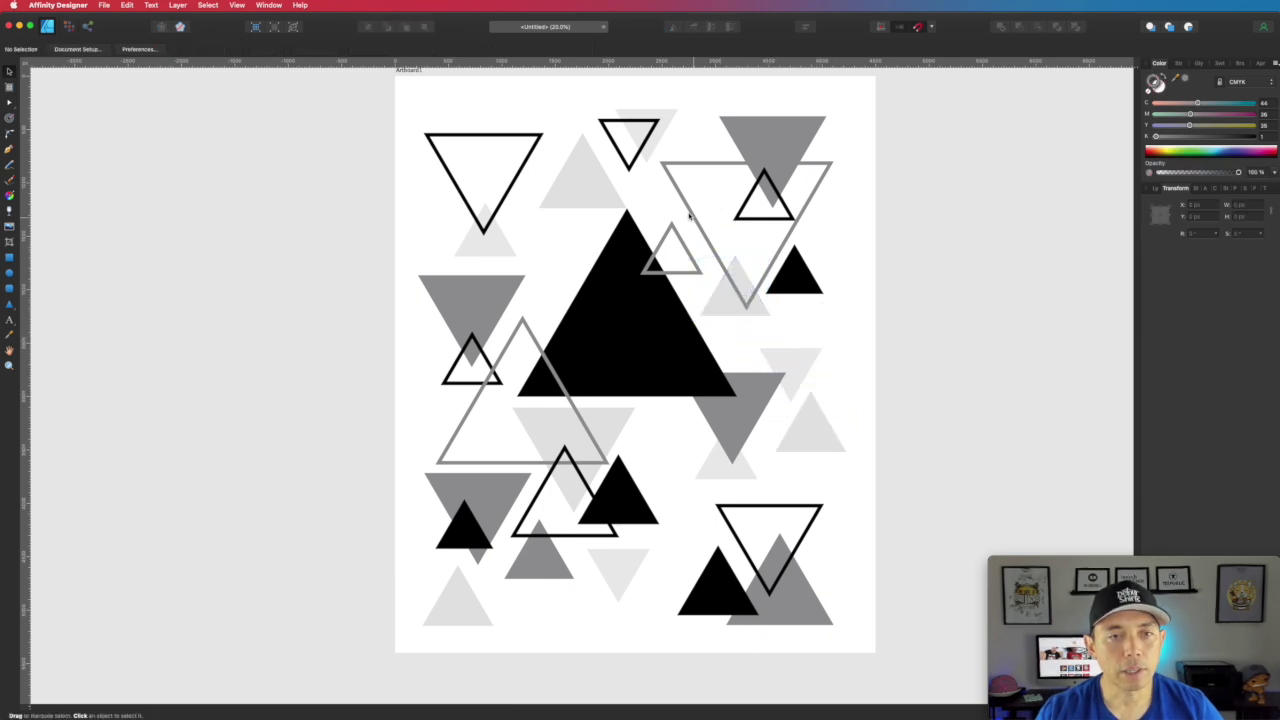
- Add a copy of the small grey outline triangle, enlarged to about 890 px wide, overlapping the right-hand mid-grey and light-grey triangles
{"action": "left_click", "coordinate": [522, 170]}
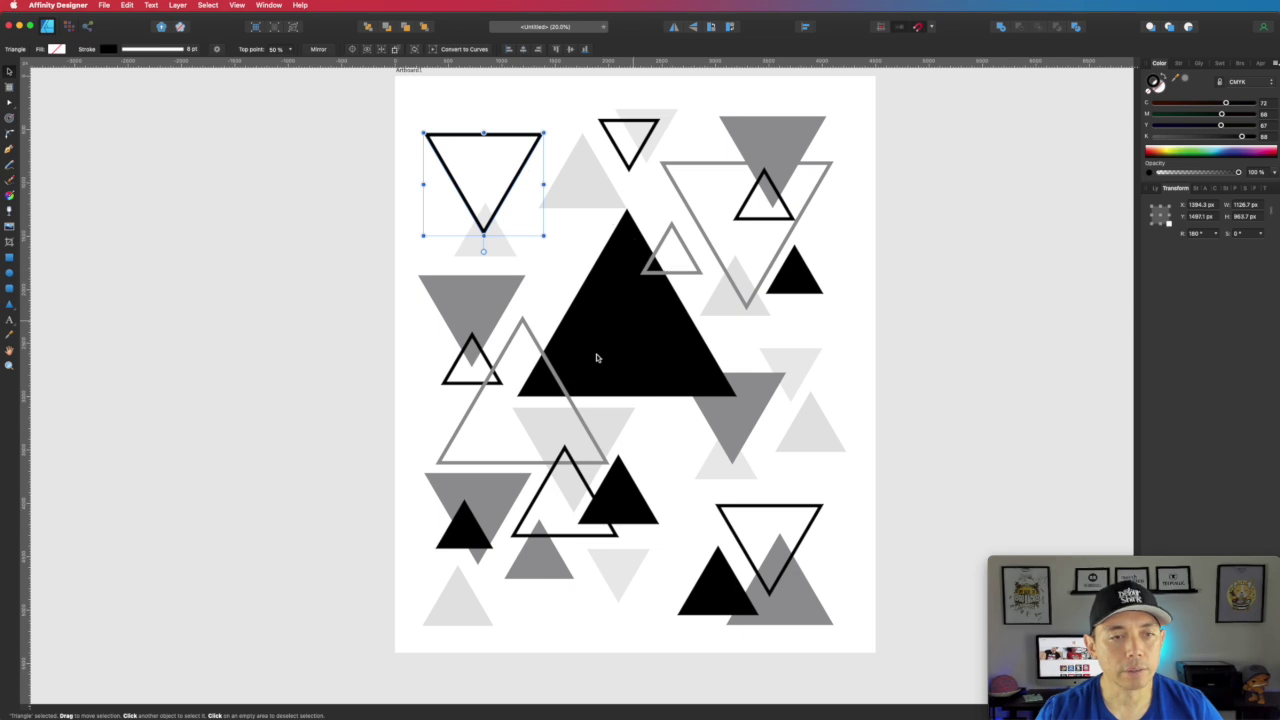
{"action": "left_click", "coordinate": [558, 380]}
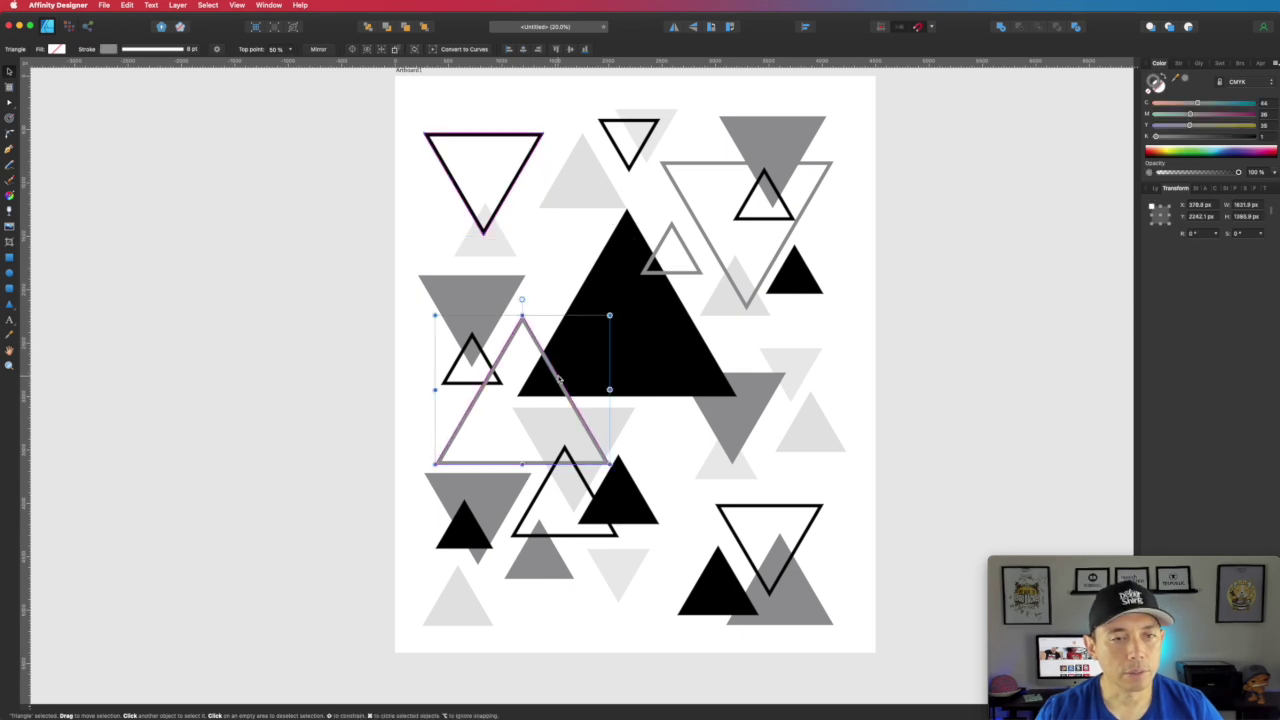
{"action": "left_click", "coordinate": [680, 263]}
{"action": "left_click_drag", "start_coordinate": [686, 277], "coordinate": [810, 490]}
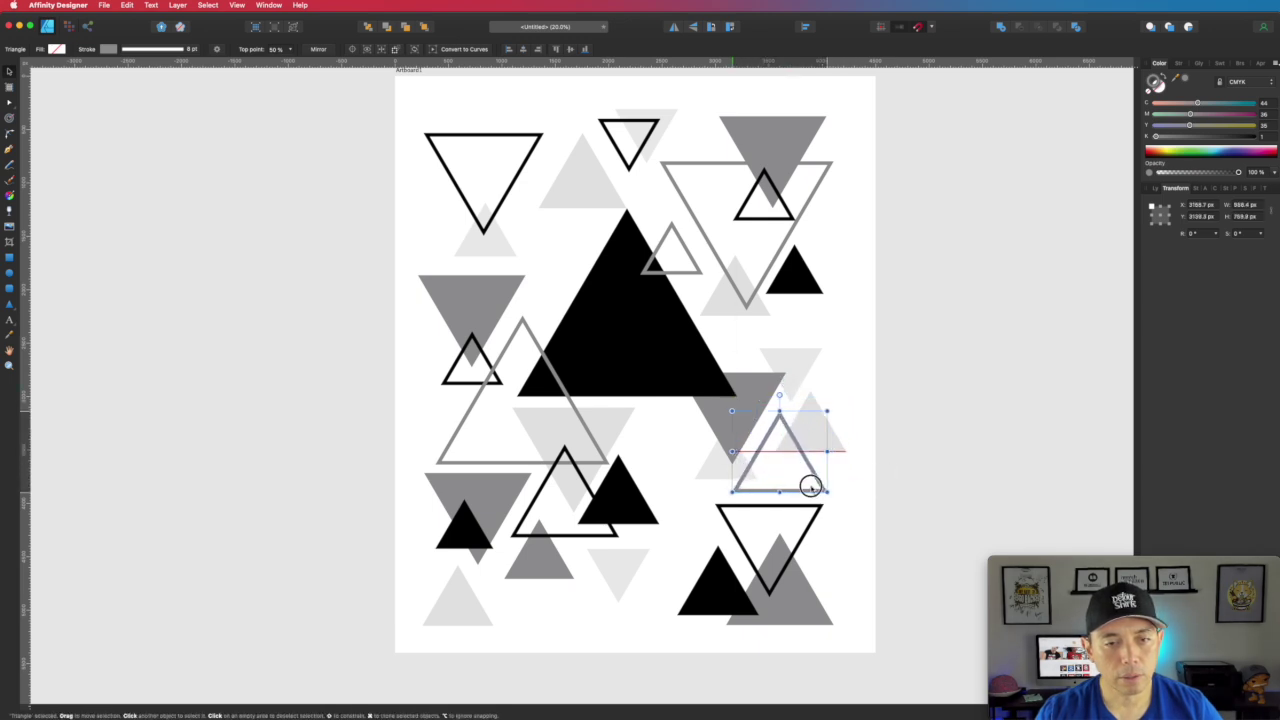
{"action": "left_click", "coordinate": [835, 370]}
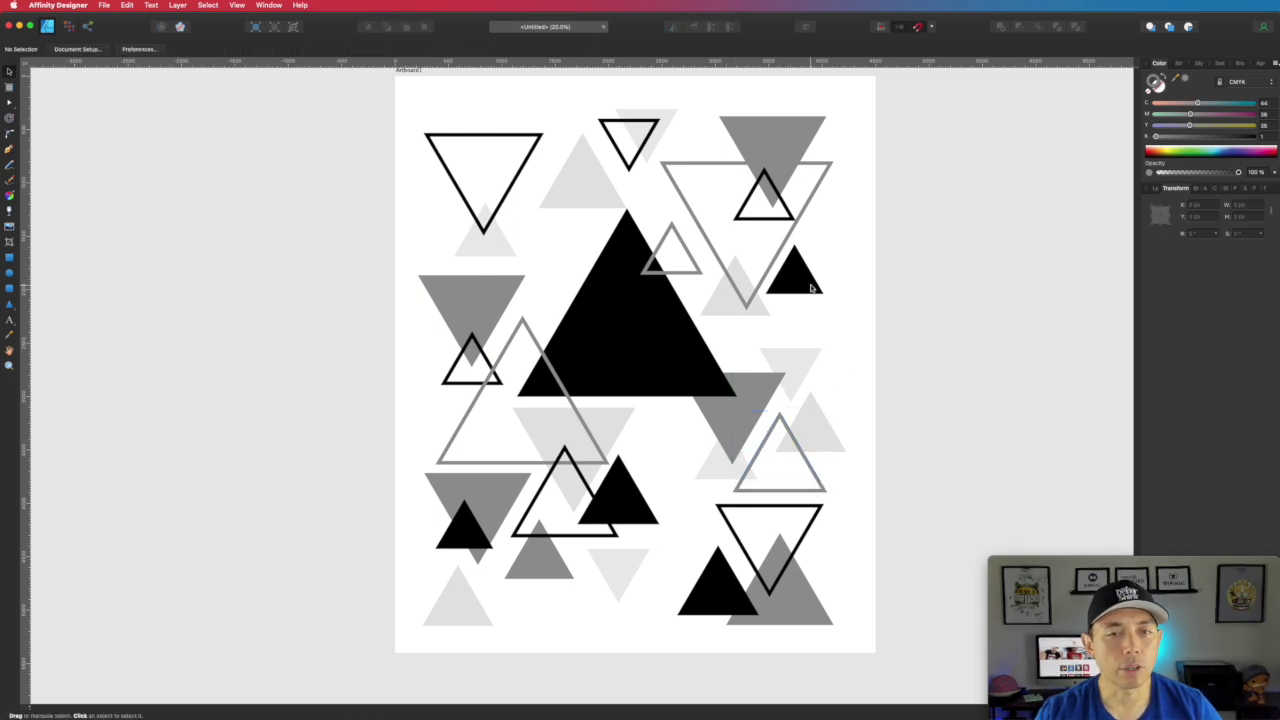
- Recolour the light-grey triangle at the artboard's right edge with black sampled from the artwork
{"action": "left_click", "coordinate": [809, 427]}
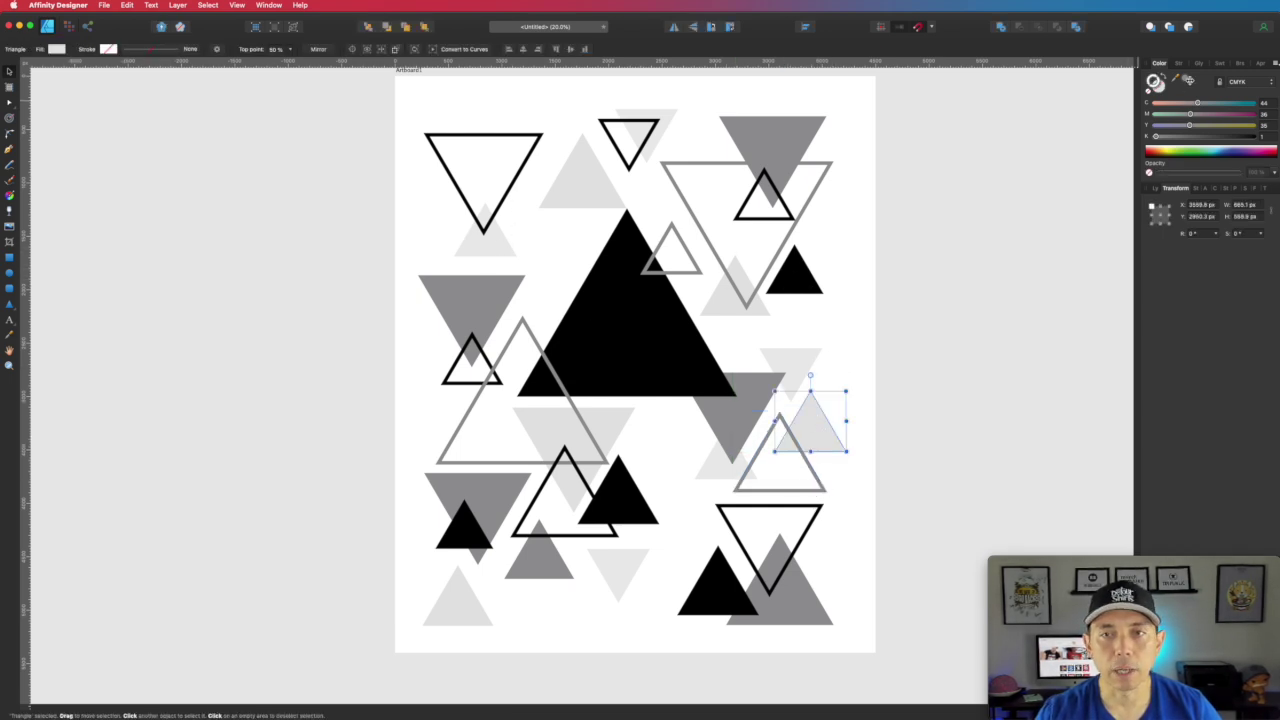
{"action": "left_click", "coordinate": [1156, 86]}
{"action": "left_click_drag", "start_coordinate": [1186, 79], "coordinate": [798, 240]}
{"action": "left_click", "coordinate": [1180, 80]}
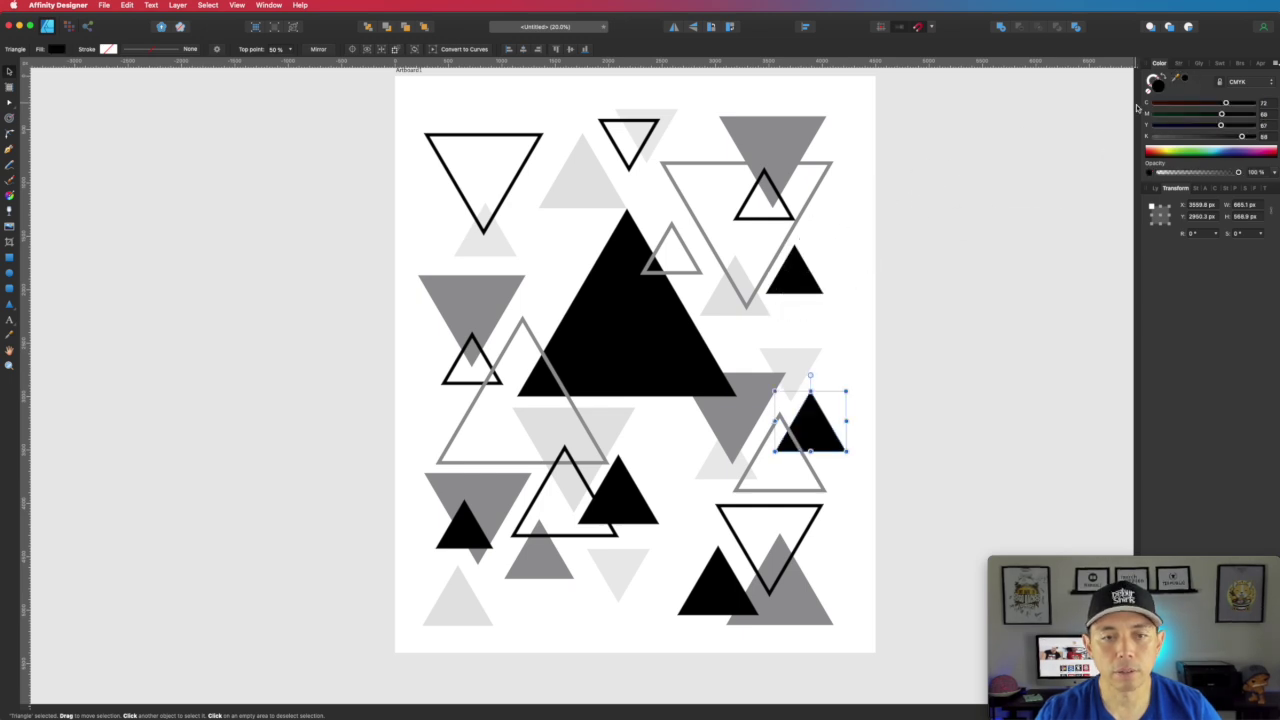
{"action": "left_click", "coordinate": [810, 396]}
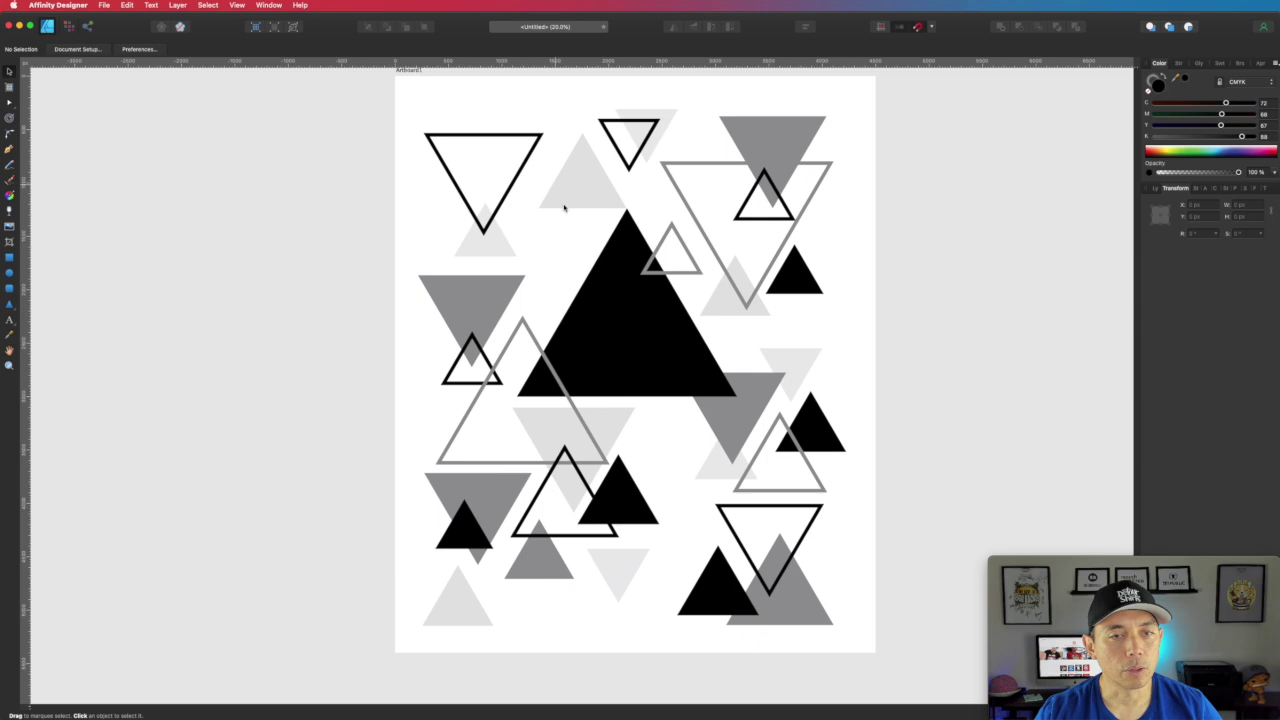
- Copy the lower-right mid-grey triangle onto the upper-left black outline triangle, and a reduced small mid-grey triangle onto the large black triangle's left edge
{"action": "left_click_drag", "start_coordinate": [778, 578], "coordinate": [550, 178]}
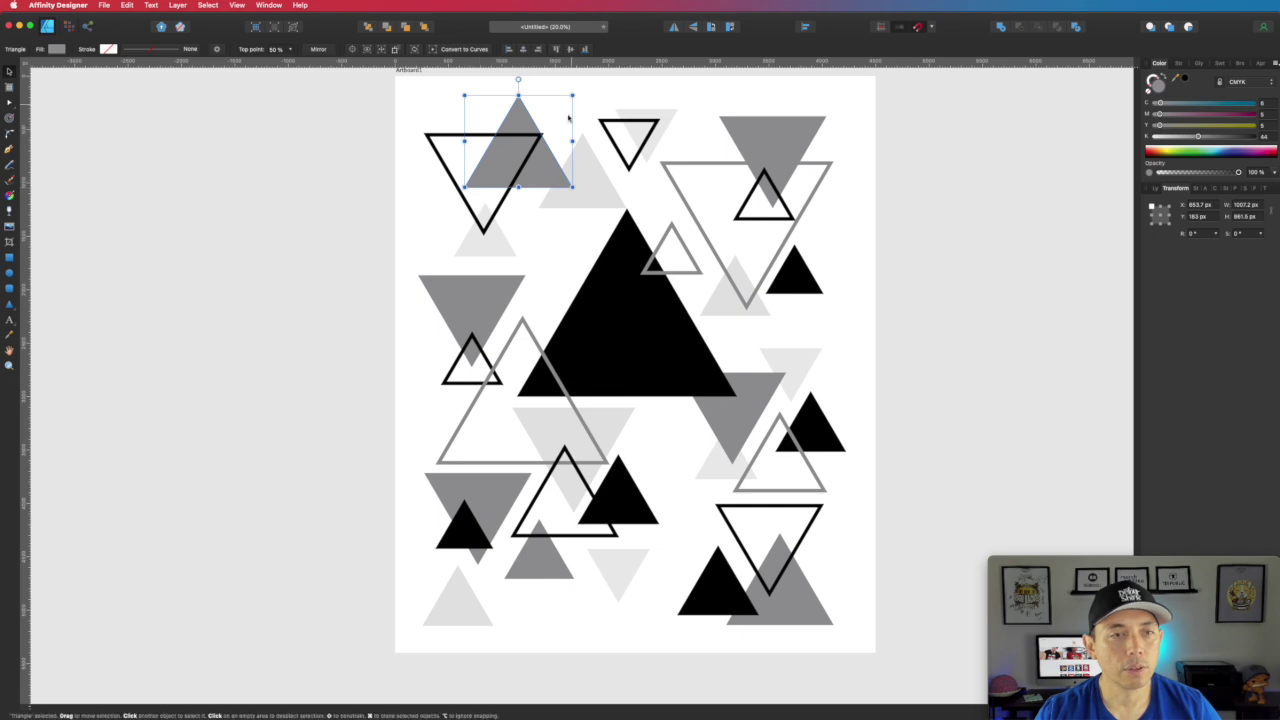
{"action": "left_click", "coordinate": [623, 89]}
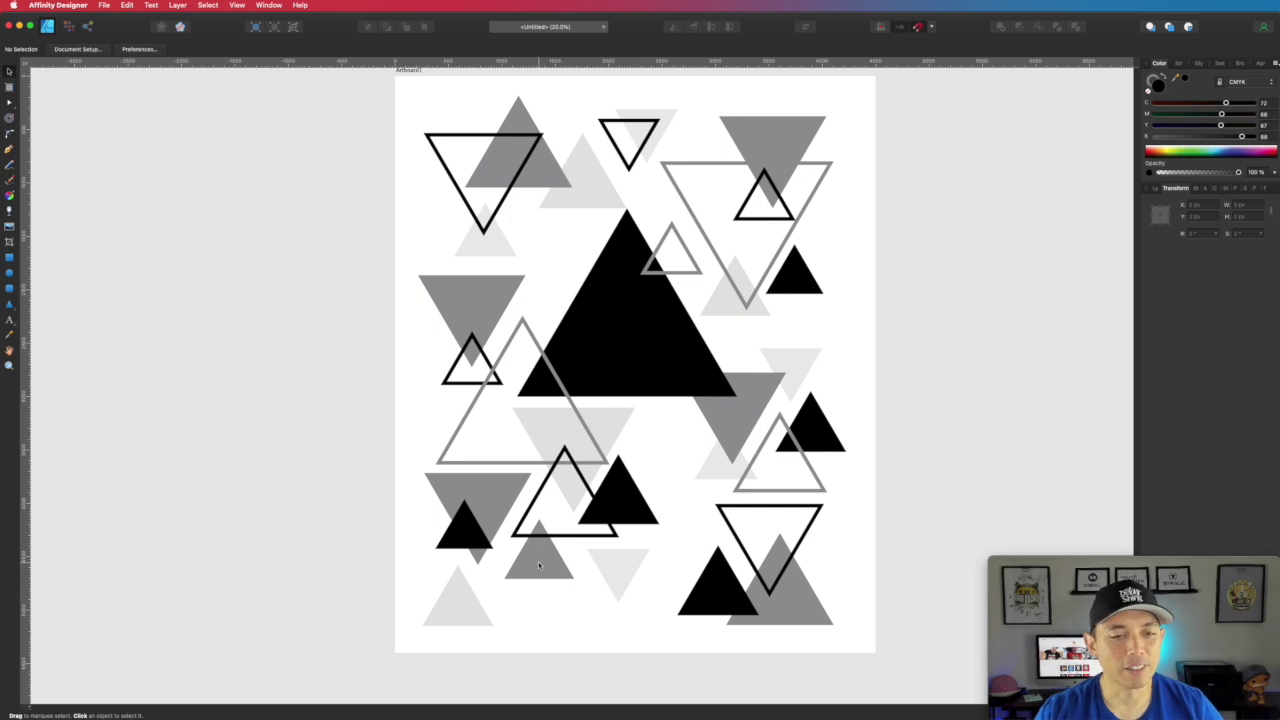
{"action": "mouse_move", "coordinate": [539, 565]}
{"action": "left_mouse_down"}
{"action": "mouse_move", "coordinate": [575, 217]}
{"action": "mouse_move", "coordinate": [566, 266]}
{"action": "mouse_move", "coordinate": [600, 280]}
{"action": "mouse_move", "coordinate": [575, 261]}
{"action": "left_mouse_up"}
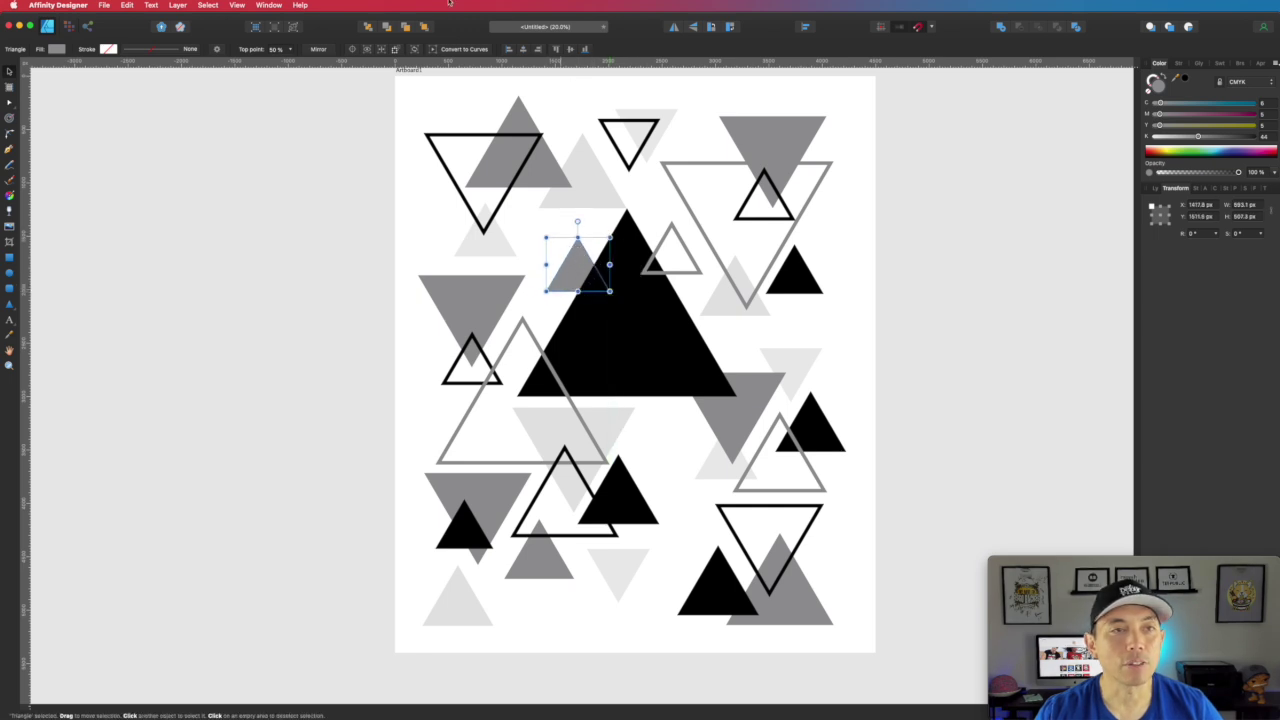
{"action": "left_click", "coordinate": [329, 240]}
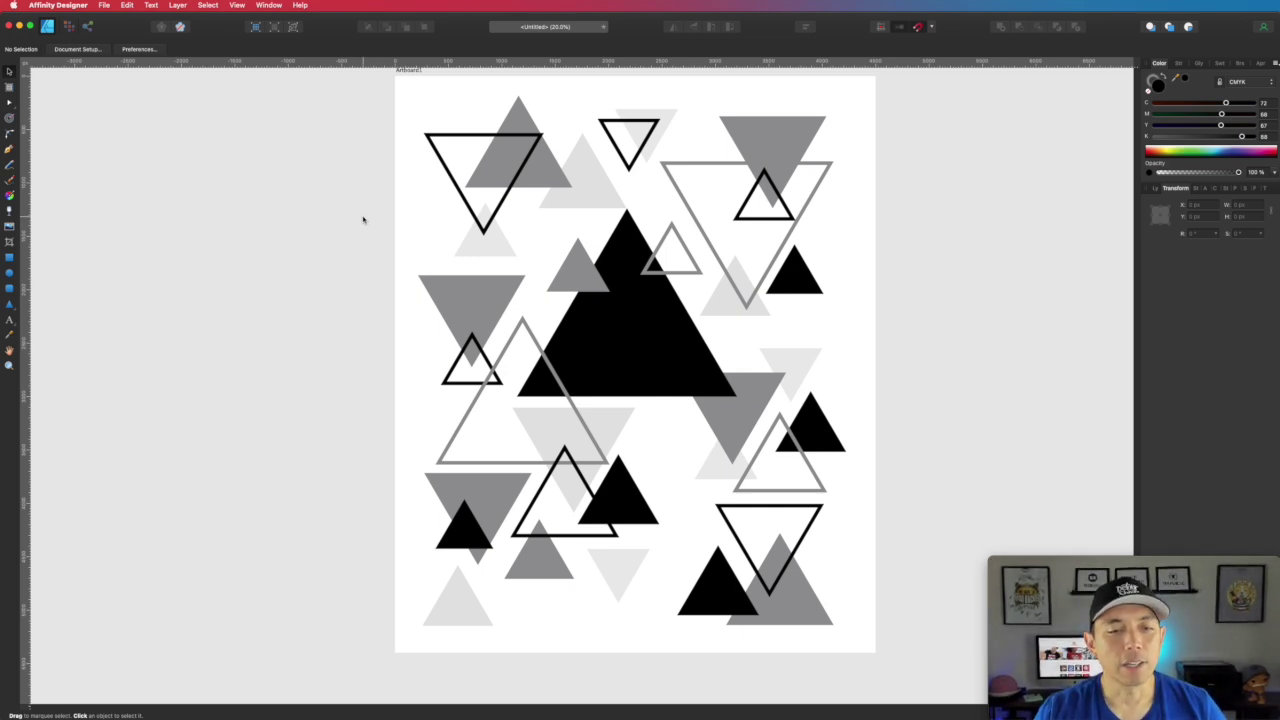
{"action": "scroll", "coordinate": [757, 264], "scroll_direction": "up", "scroll_amount": 1}
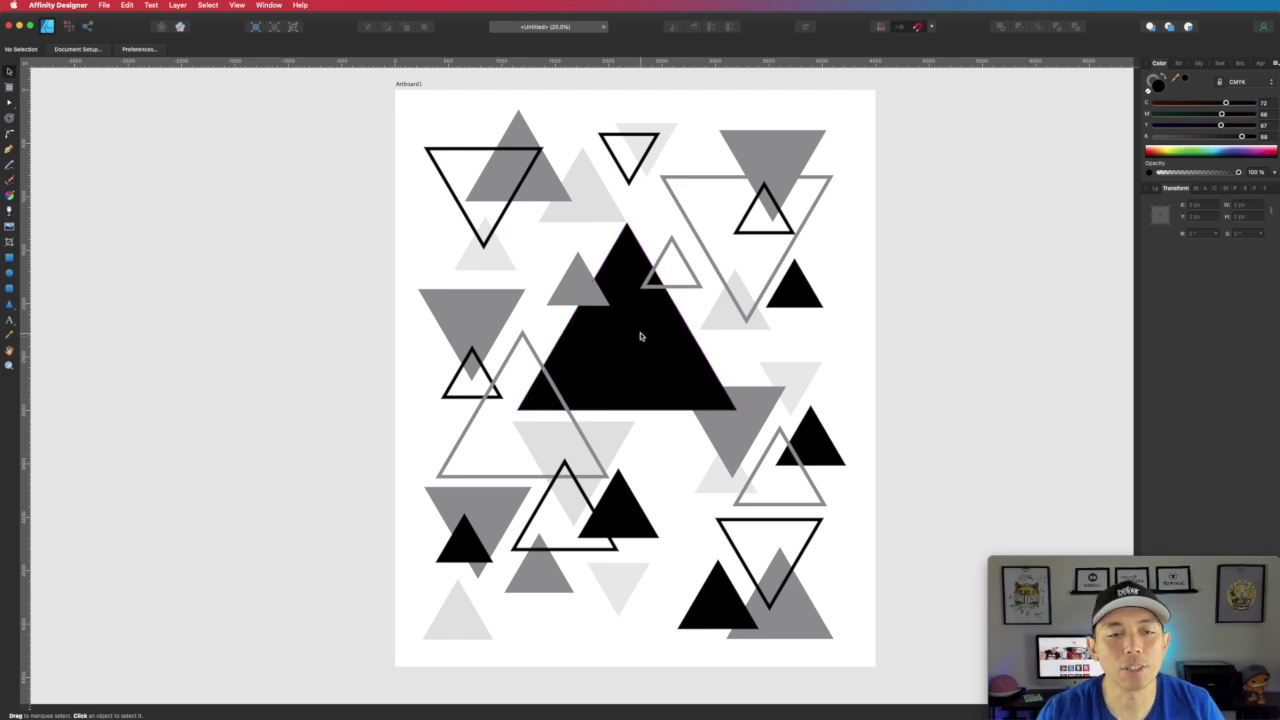
{"action": "scroll", "coordinate": [641, 336], "scroll_direction": "down", "scroll_amount": 3}
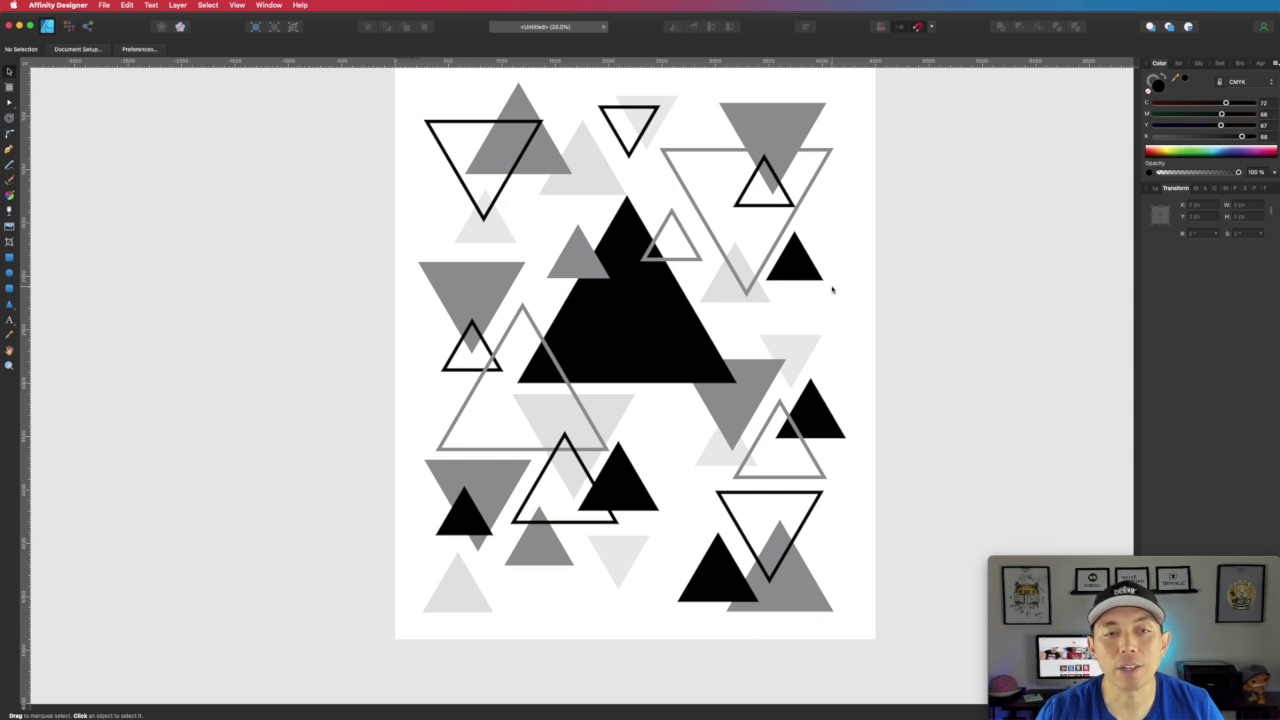
{"action": "scroll", "coordinate": [829, 295], "scroll_direction": "up", "scroll_amount": 2}
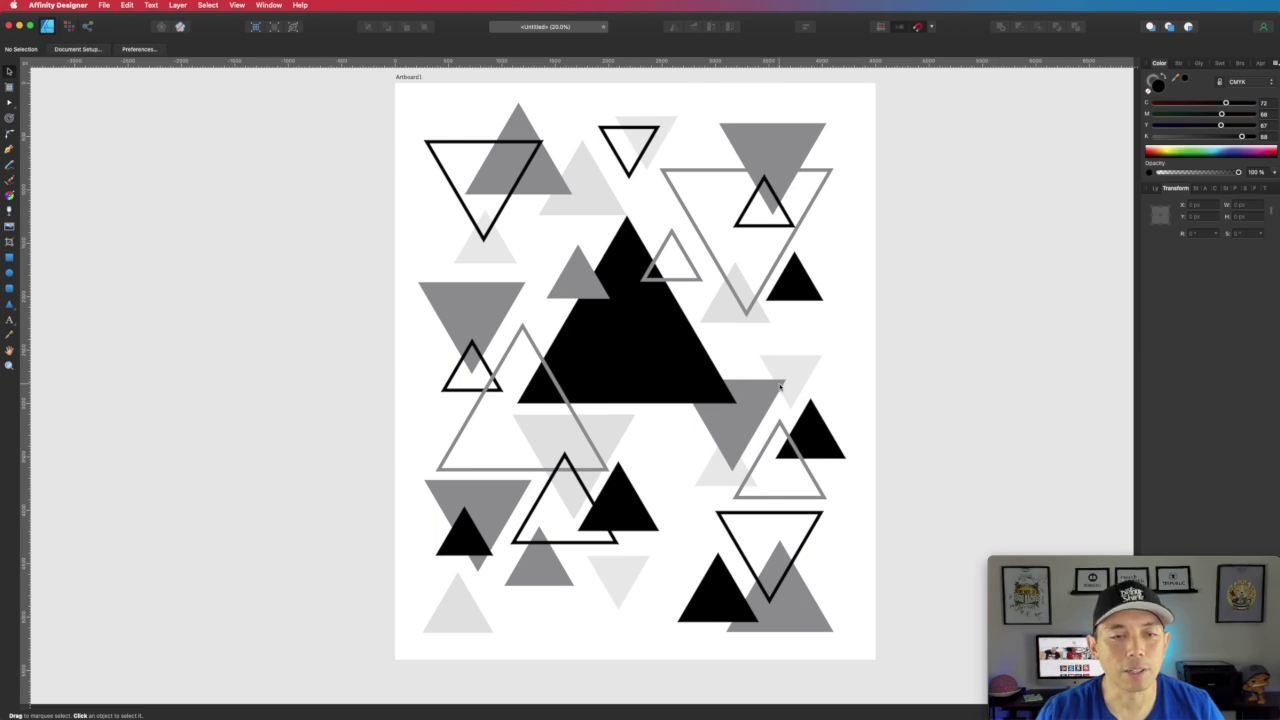
- Copy the small black triangle near the artboard's right edge onto the large black triangle's lower edge and recolour the copy white
{"action": "left_click", "coordinate": [810, 292]}
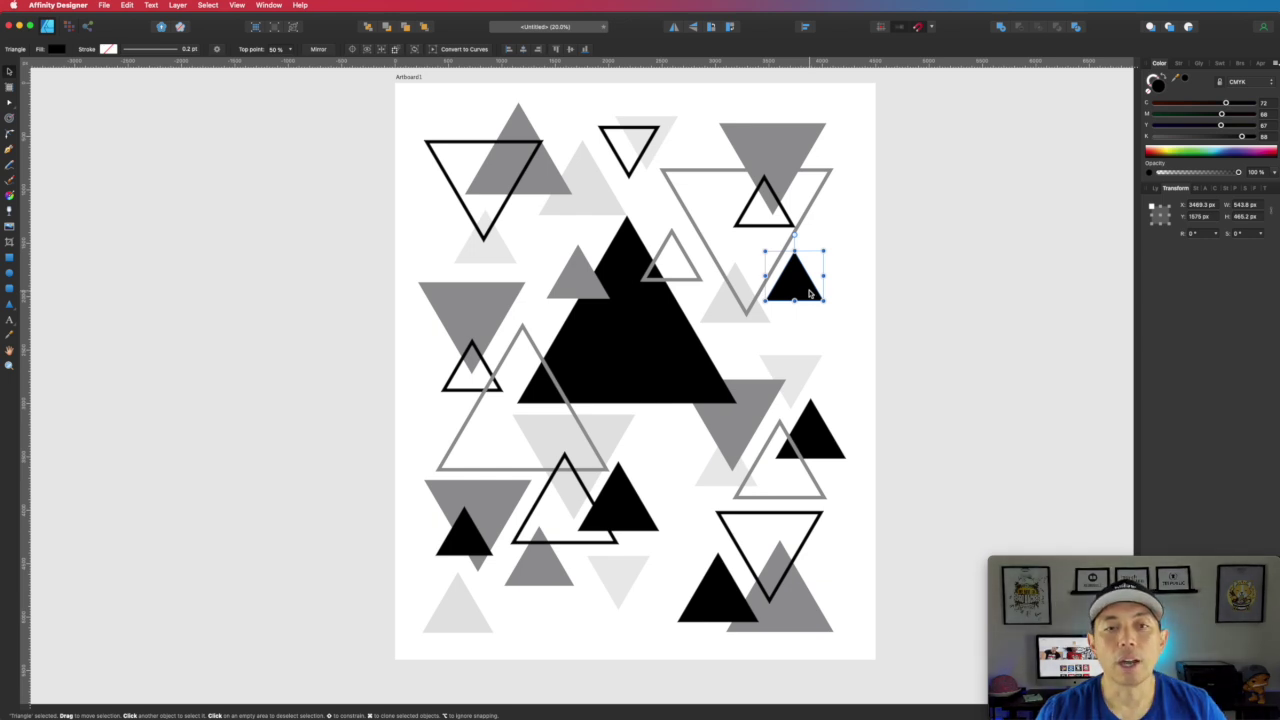
{"action": "left_click_drag", "start_coordinate": [810, 292], "coordinate": [679, 411]}
{"action": "left_click_drag", "start_coordinate": [1162, 150], "coordinate": [1090, 141]}
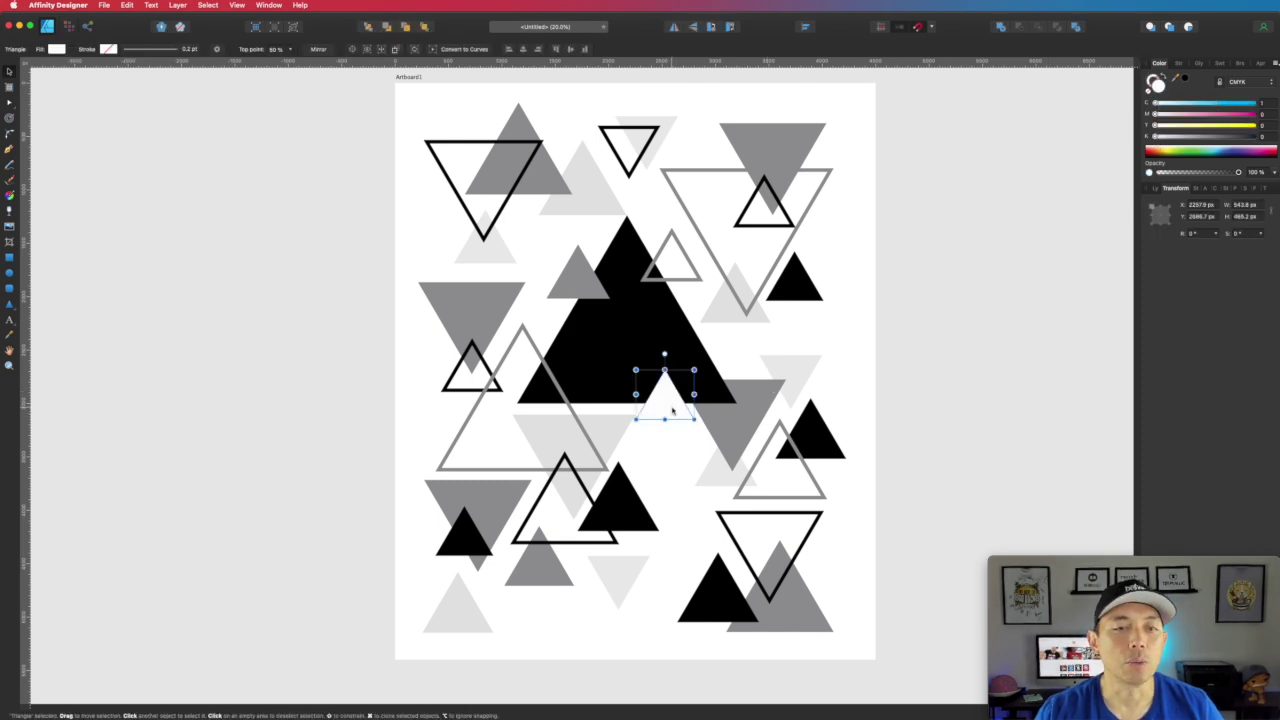
- Try subtracting the small white triangle from the large black triangle, and undo the subtraction
{"action": "left_click", "coordinate": [696, 356], "text": "shift"}
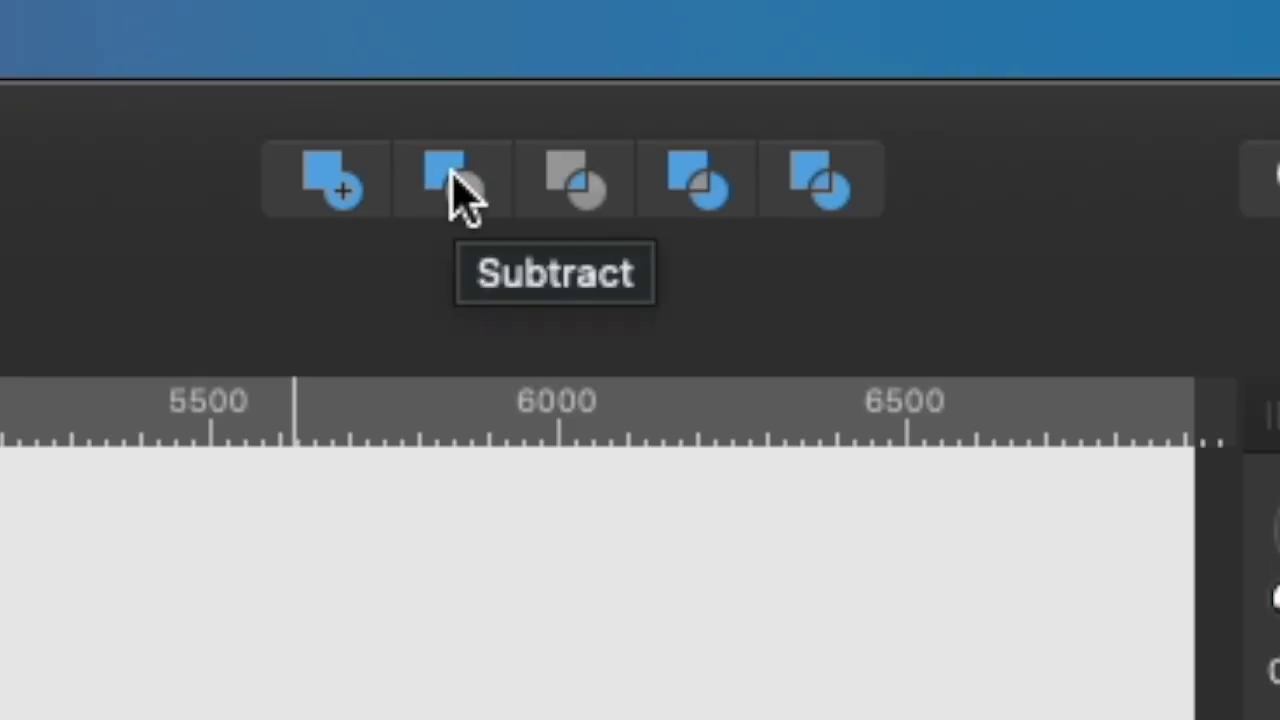
{"action": "left_click", "coordinate": [455, 180]}
{"action": "left_click", "coordinate": [990, 280]}
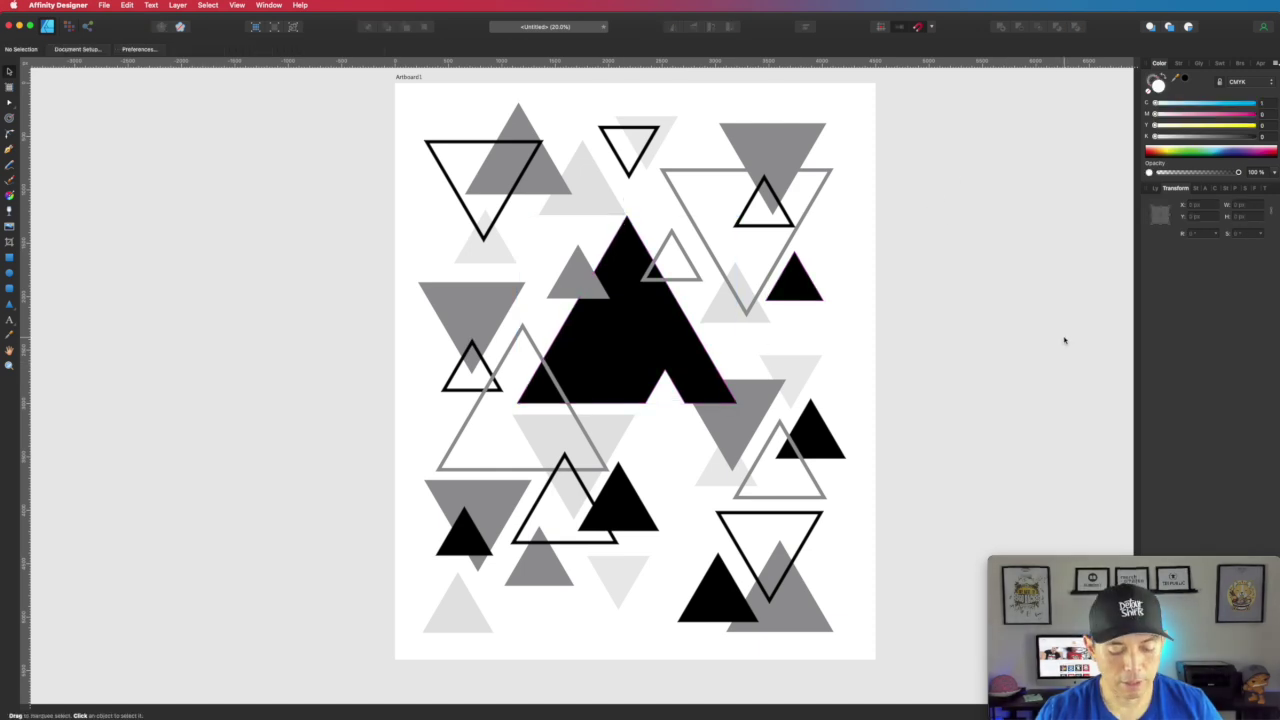
{"action": "key", "text": "super+z"}
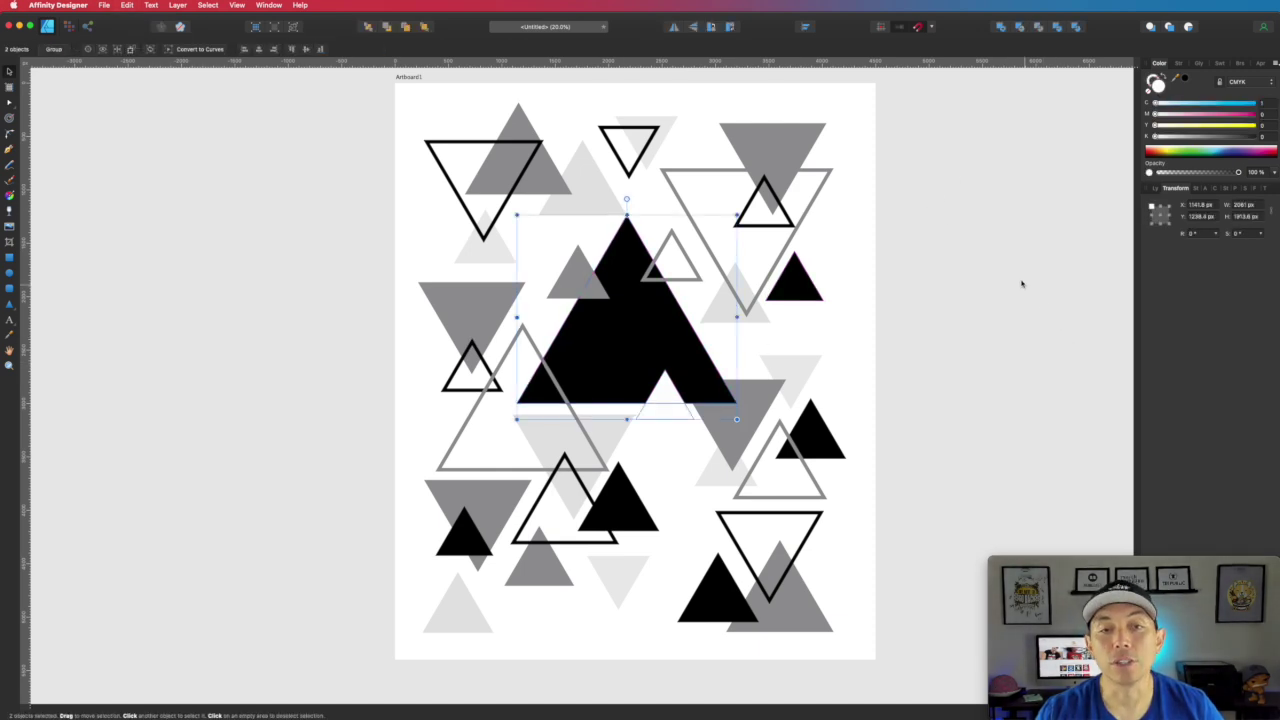
- Move the white triangle over the right-hand inverted mid-grey triangle and place copies on the upper-left mid-grey triangle and the lower-right black triangle
{"action": "left_click", "coordinate": [1020, 278]}
{"action": "left_click_drag", "start_coordinate": [664, 415], "coordinate": [718, 448]}
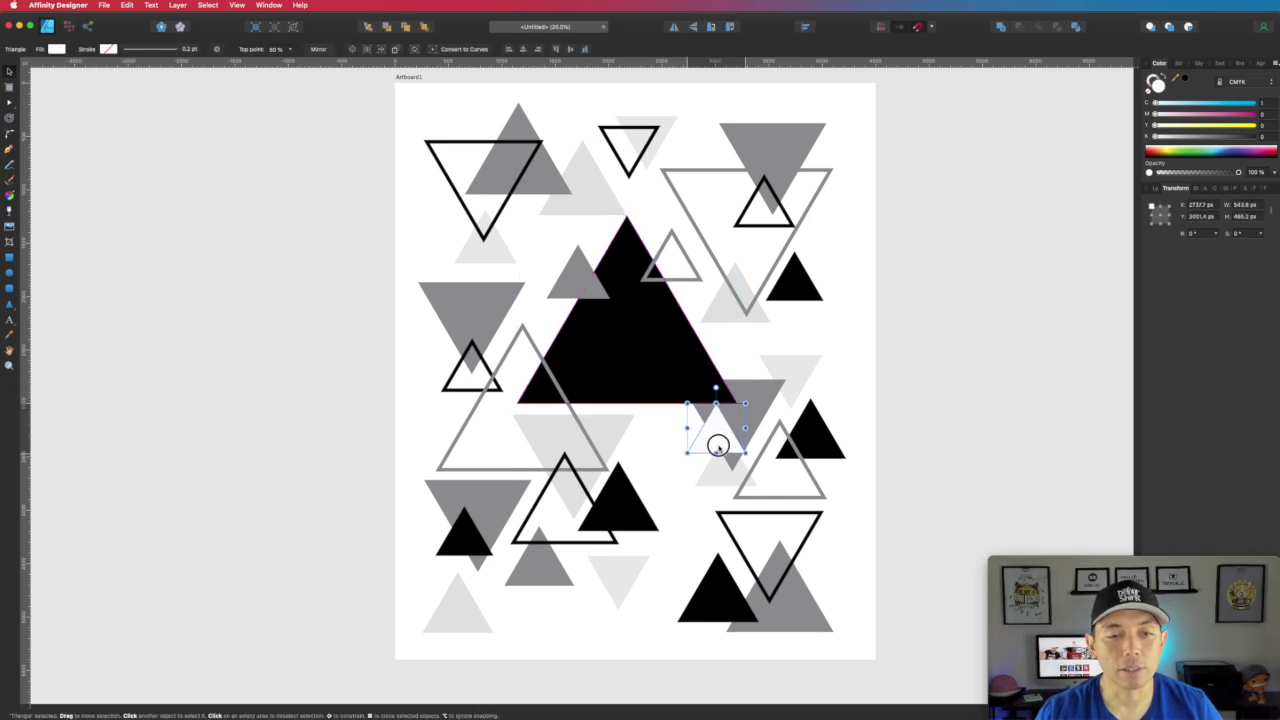
{"action": "key", "text": "Delete"}
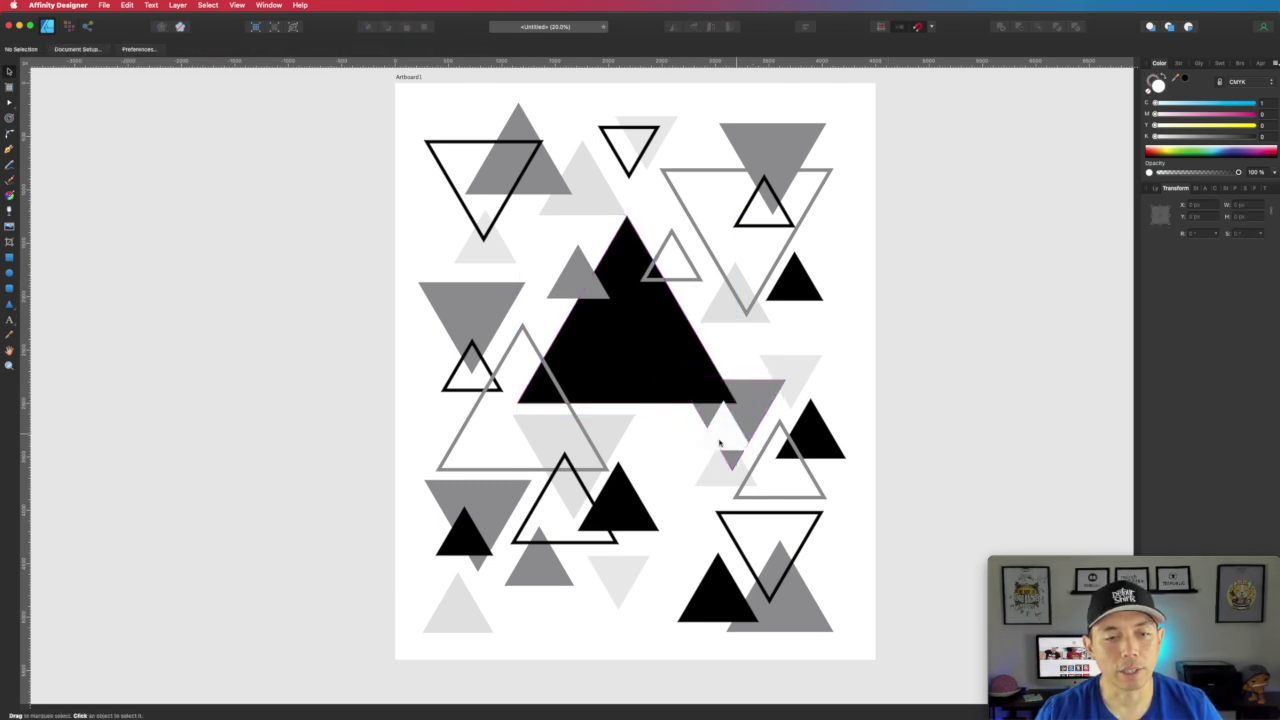
{"action": "key", "text": "super+z"}
{"action": "left_click_drag", "start_coordinate": [718, 443], "coordinate": [741, 571]}
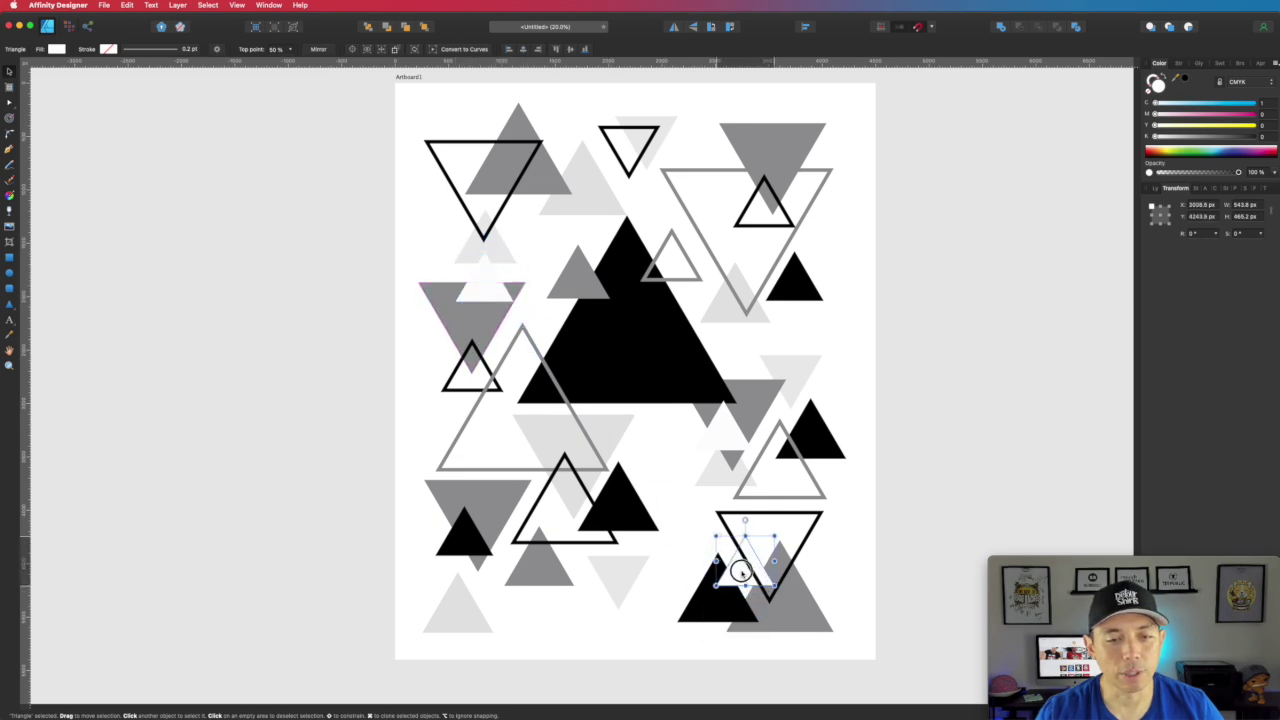
{"action": "left_click", "coordinate": [912, 492]}
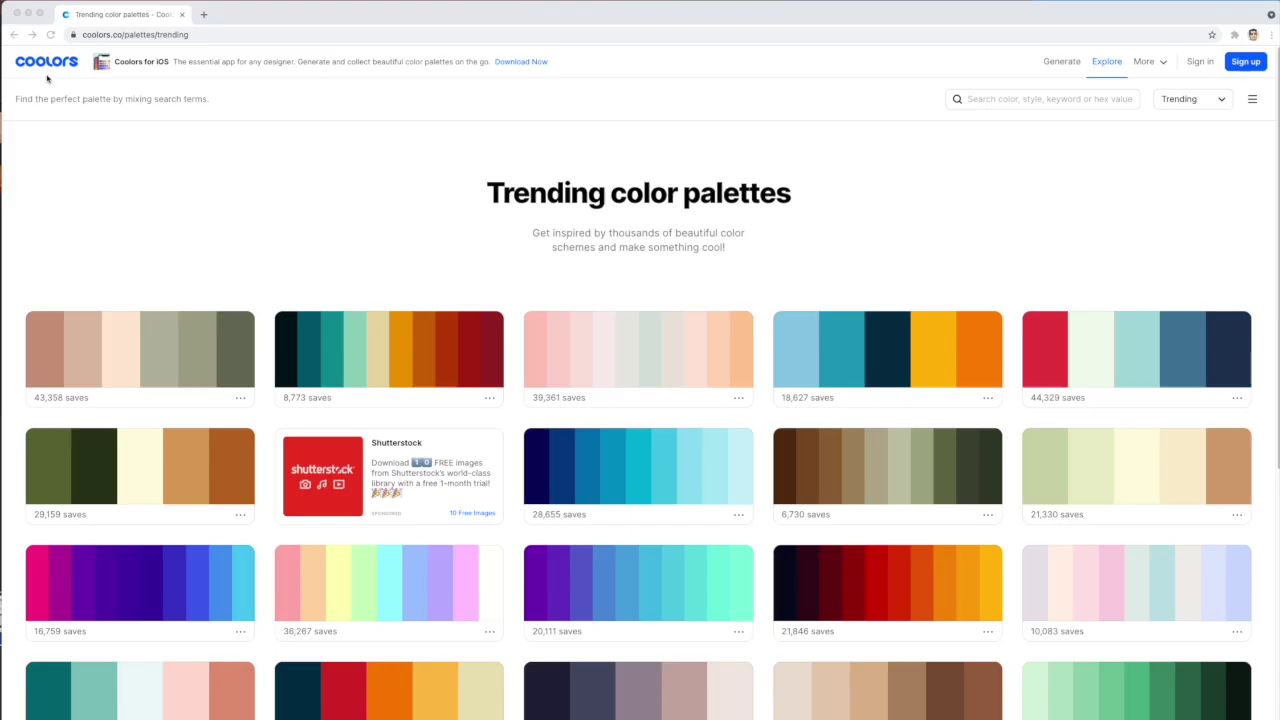
- Browse the trending colour palettes on the Coolors website
{"action": "scroll", "coordinate": [534, 320], "scroll_direction": "down", "scroll_amount": 5}
{"action": "scroll", "coordinate": [534, 320], "scroll_direction": "down", "scroll_amount": 5}
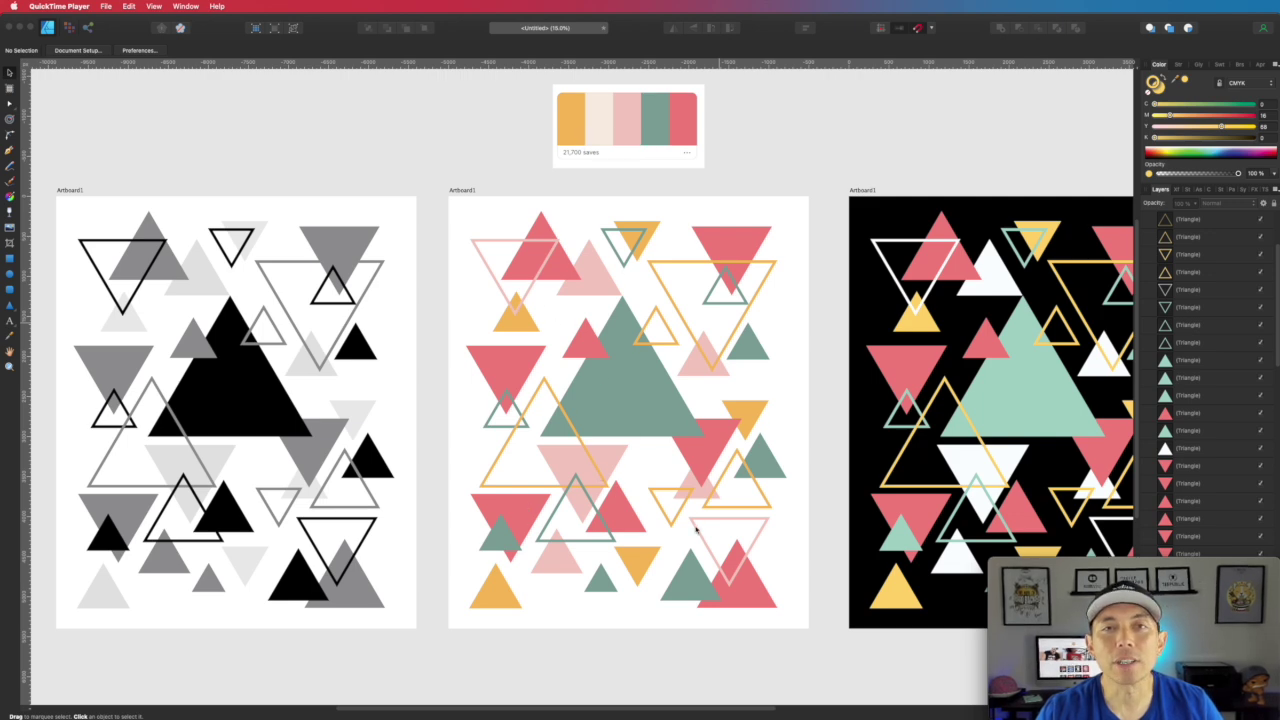
{"action": "left_click", "coordinate": [808, 142]}
{"action": "left_click_drag", "start_coordinate": [896, 175], "coordinate": [751, 220]}
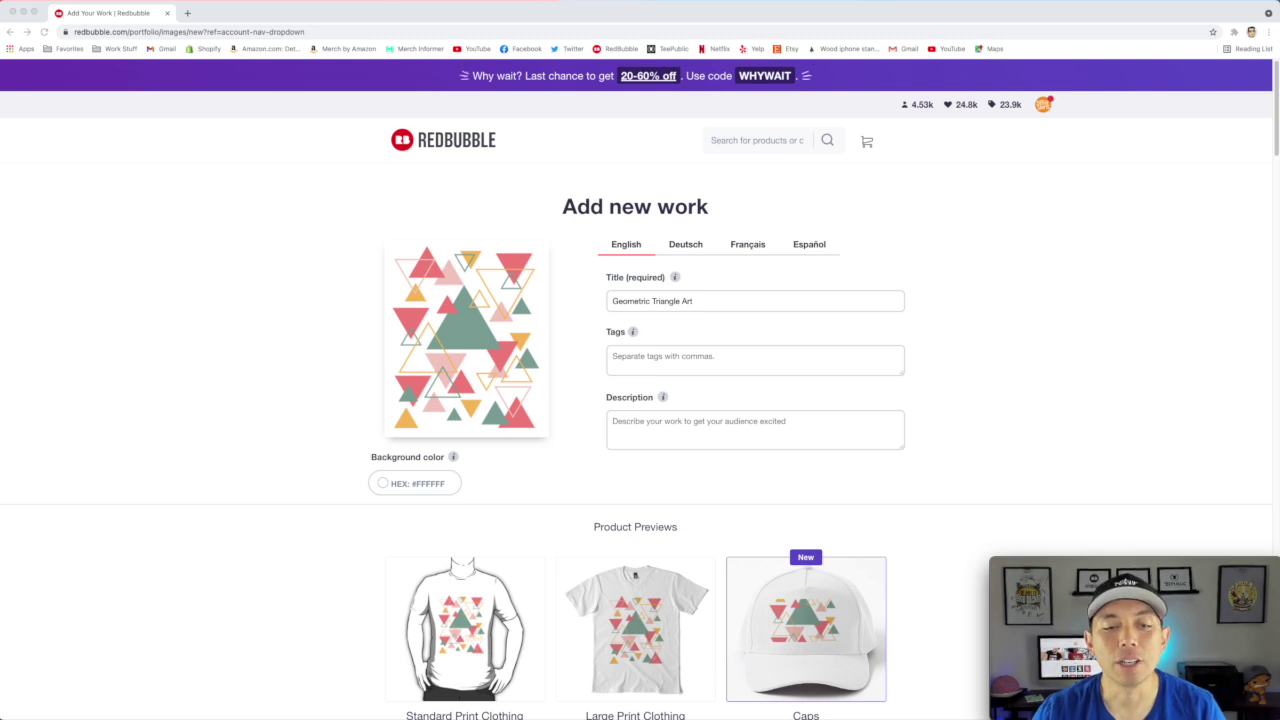
- On Redbubble's Add new work page, set the Standard Print Clothing T-shirt colour to dark grey and apply the Large Print Clothing settings
{"action": "scroll", "coordinate": [951, 437], "scroll_direction": "down", "scroll_amount": 5}
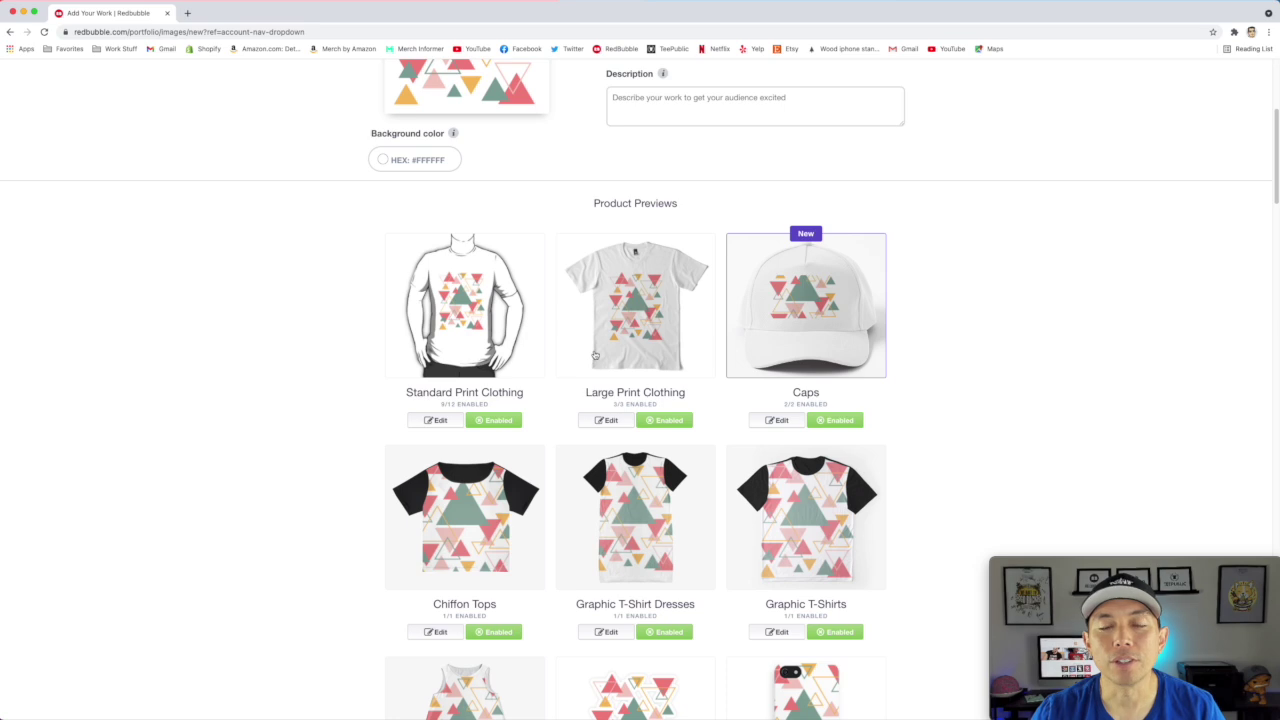
{"action": "left_click", "coordinate": [477, 326]}
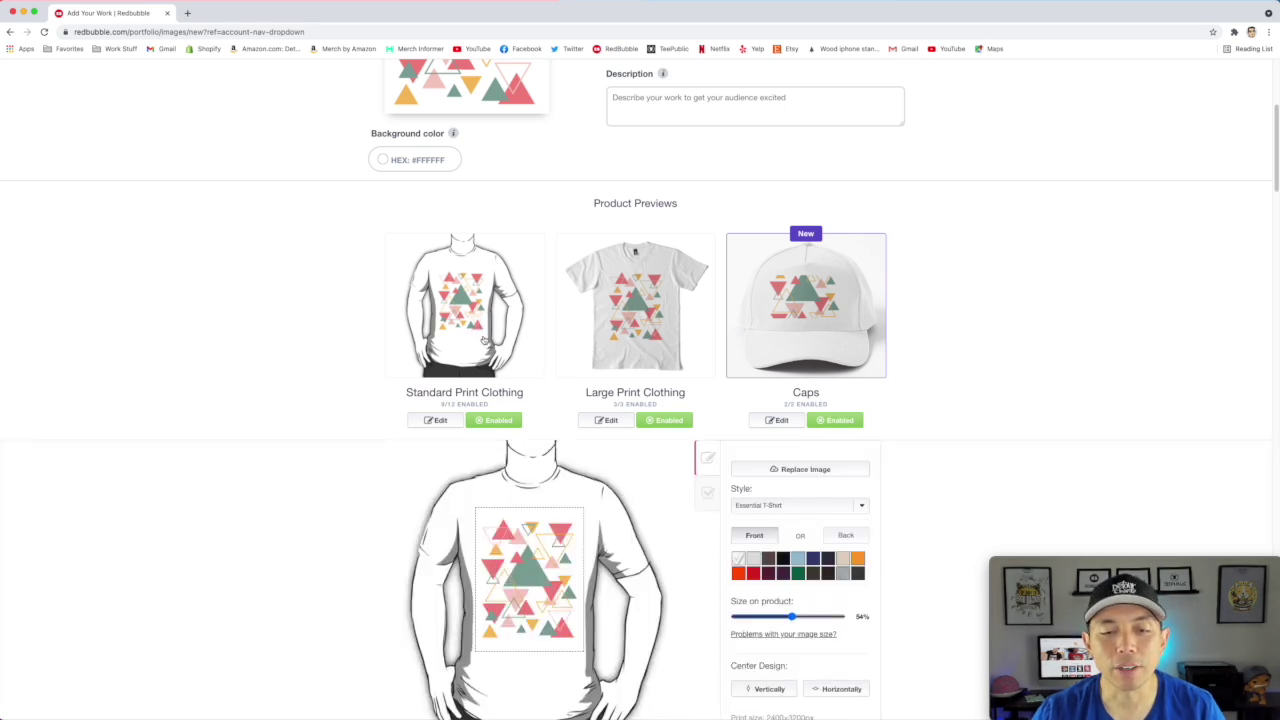
{"action": "scroll", "coordinate": [588, 422], "scroll_direction": "down", "scroll_amount": 2}
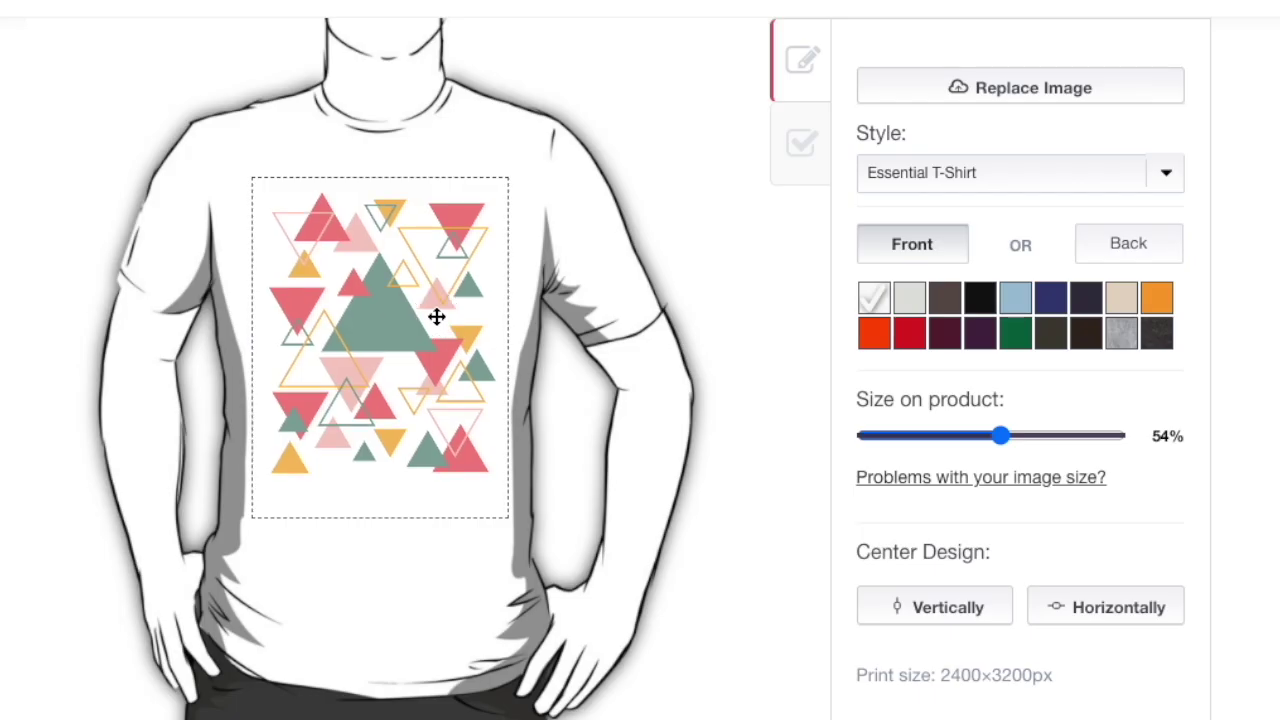
{"action": "left_click", "coordinate": [905, 307]}
{"action": "left_click", "coordinate": [944, 302]}
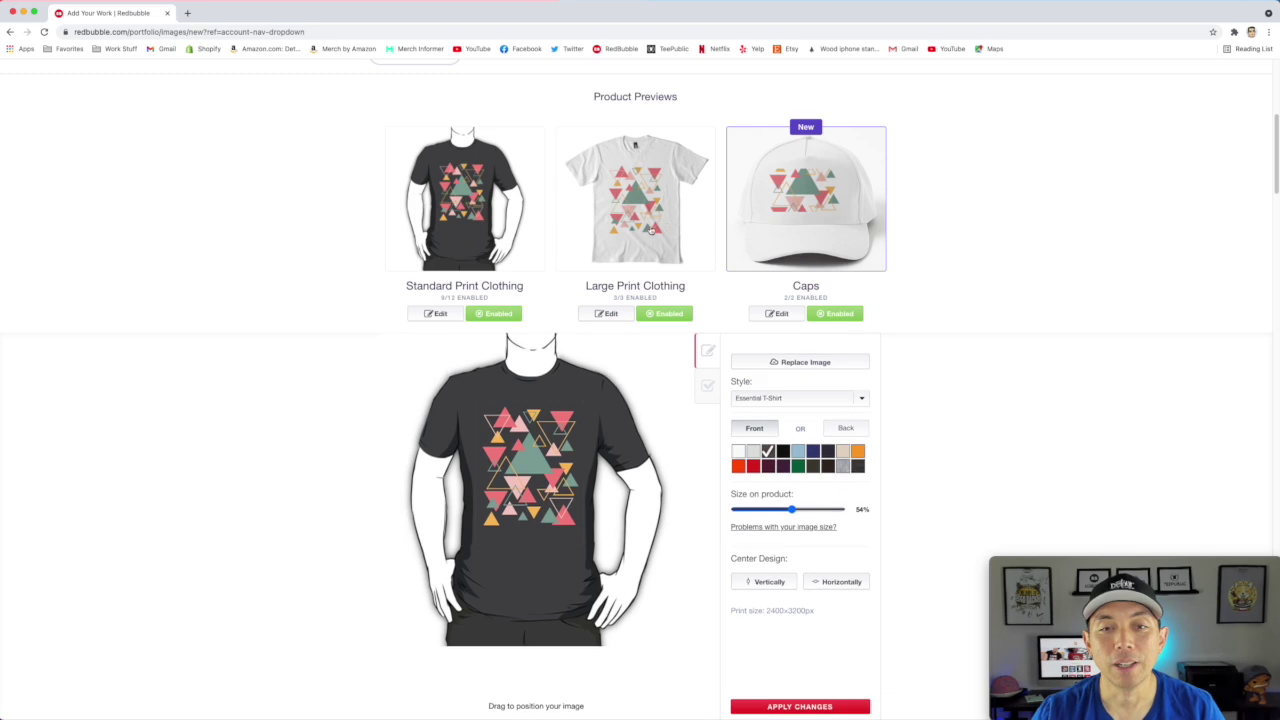
{"action": "left_click", "coordinate": [650, 234]}
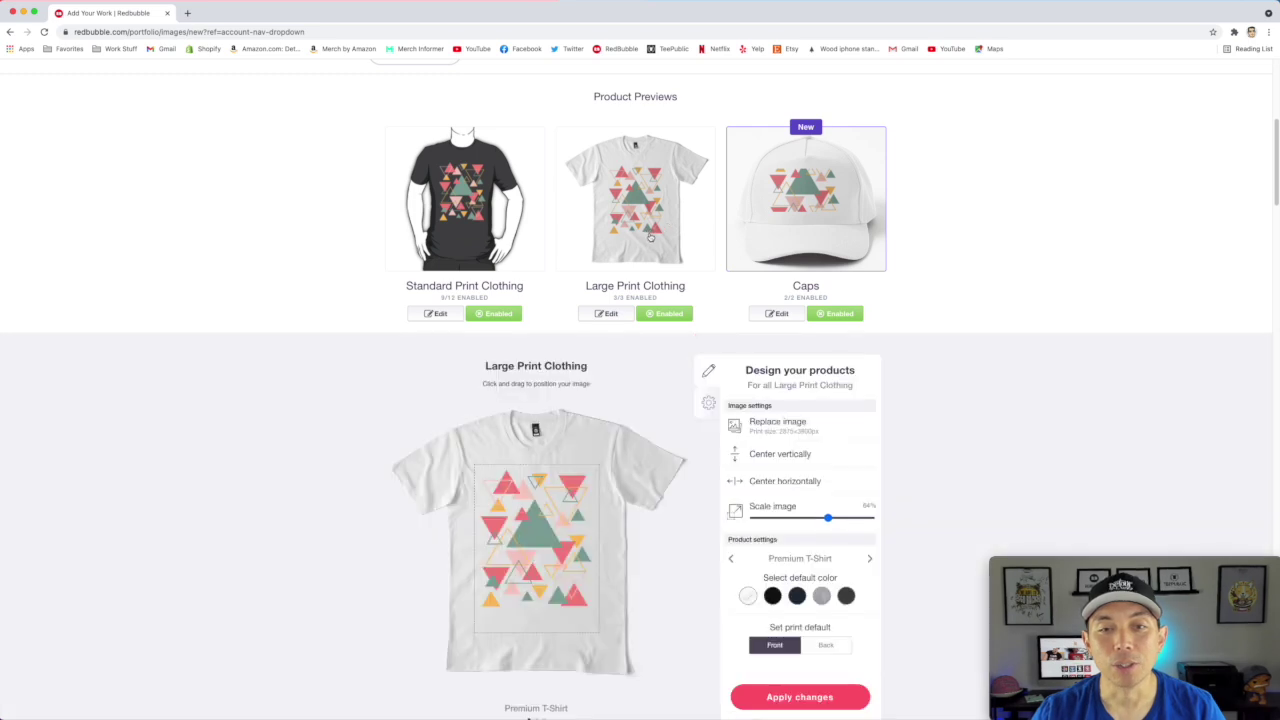
{"action": "left_click", "coordinate": [836, 698]}
- Review how the triangle artwork looks on all Redbubble product previews, from clothing through to the advanced products
{"action": "scroll", "coordinate": [463, 280], "scroll_direction": "down", "scroll_amount": 3}
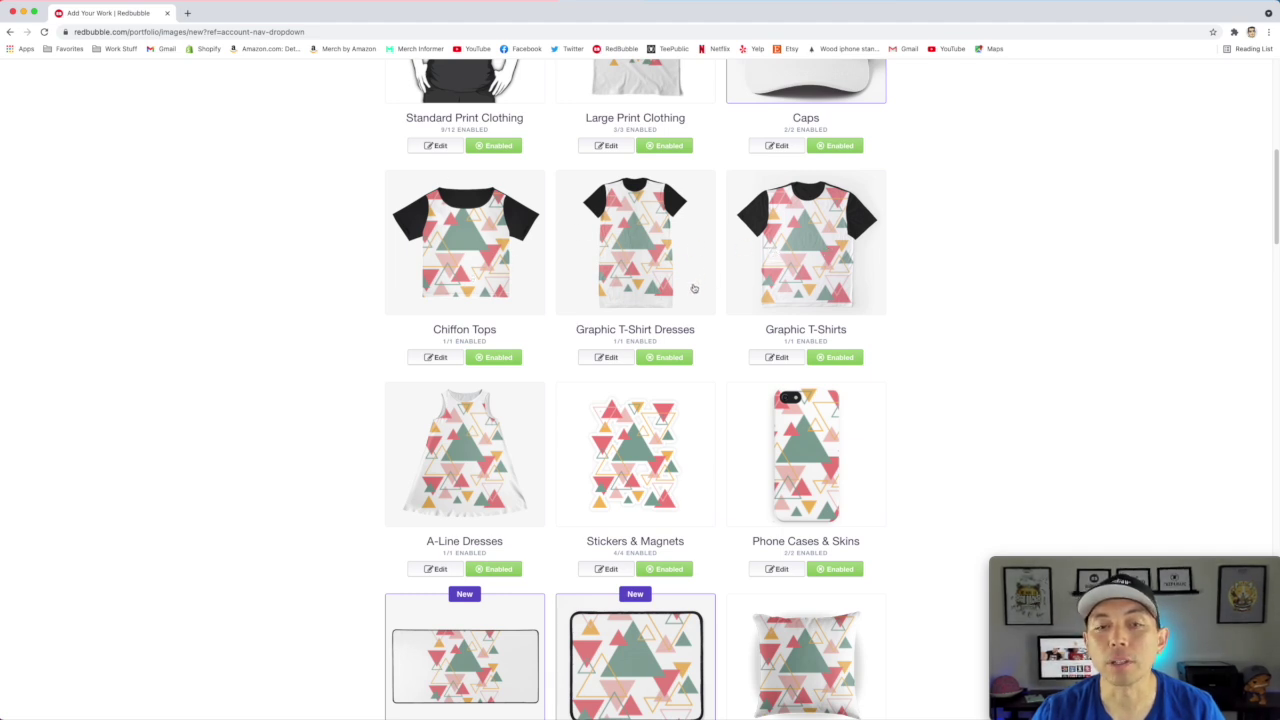
{"action": "scroll", "coordinate": [810, 292], "scroll_direction": "down", "scroll_amount": 3}
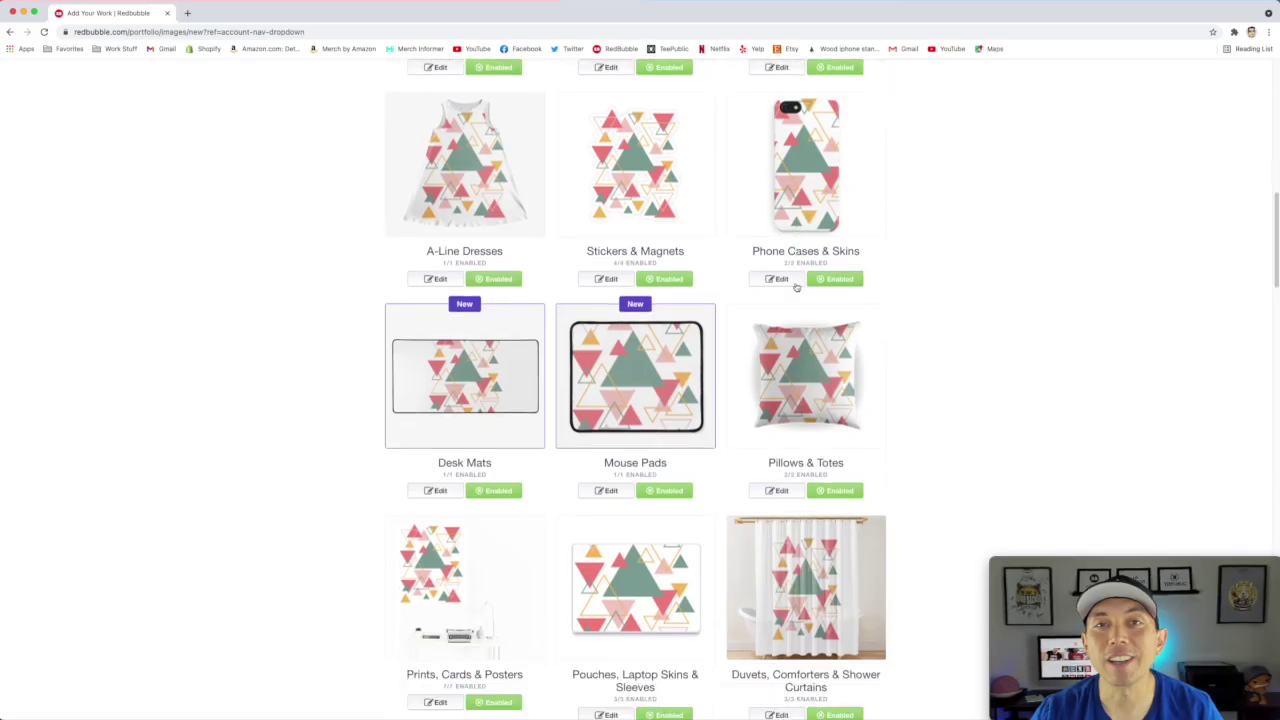
{"action": "scroll", "coordinate": [858, 640], "scroll_direction": "down", "scroll_amount": 3}
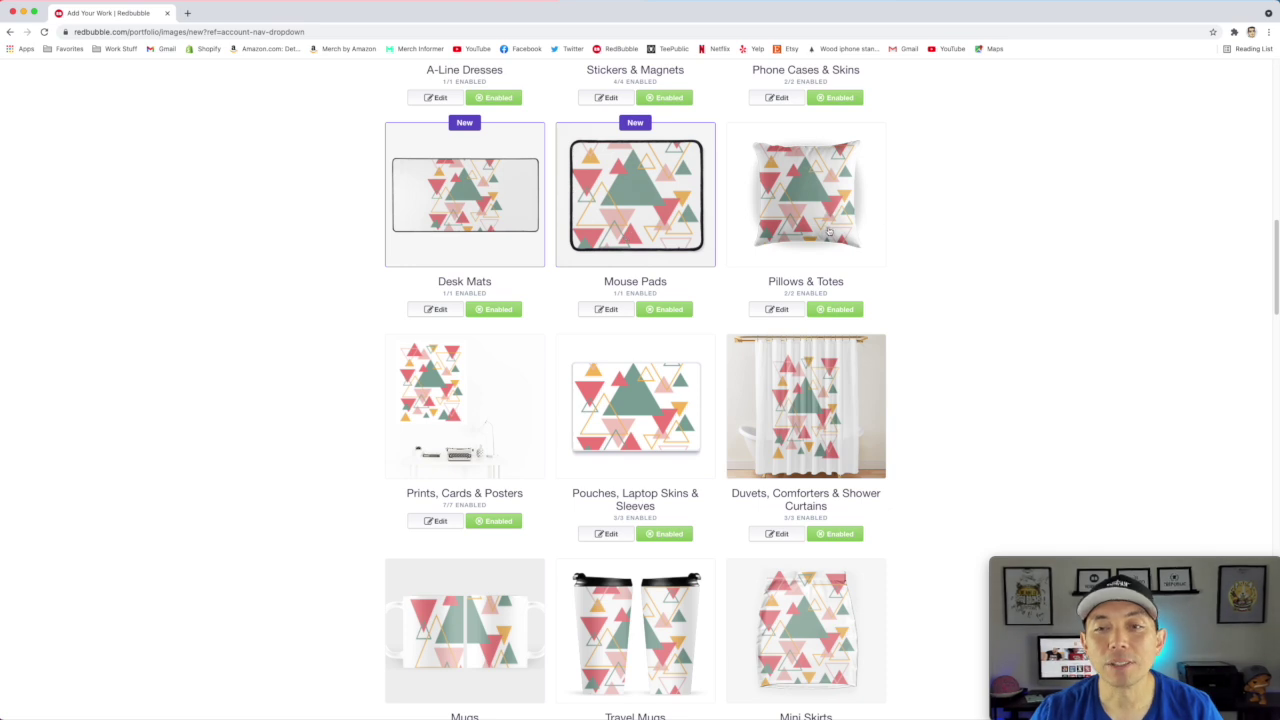
{"action": "scroll", "coordinate": [880, 214], "scroll_direction": "down", "scroll_amount": 3}
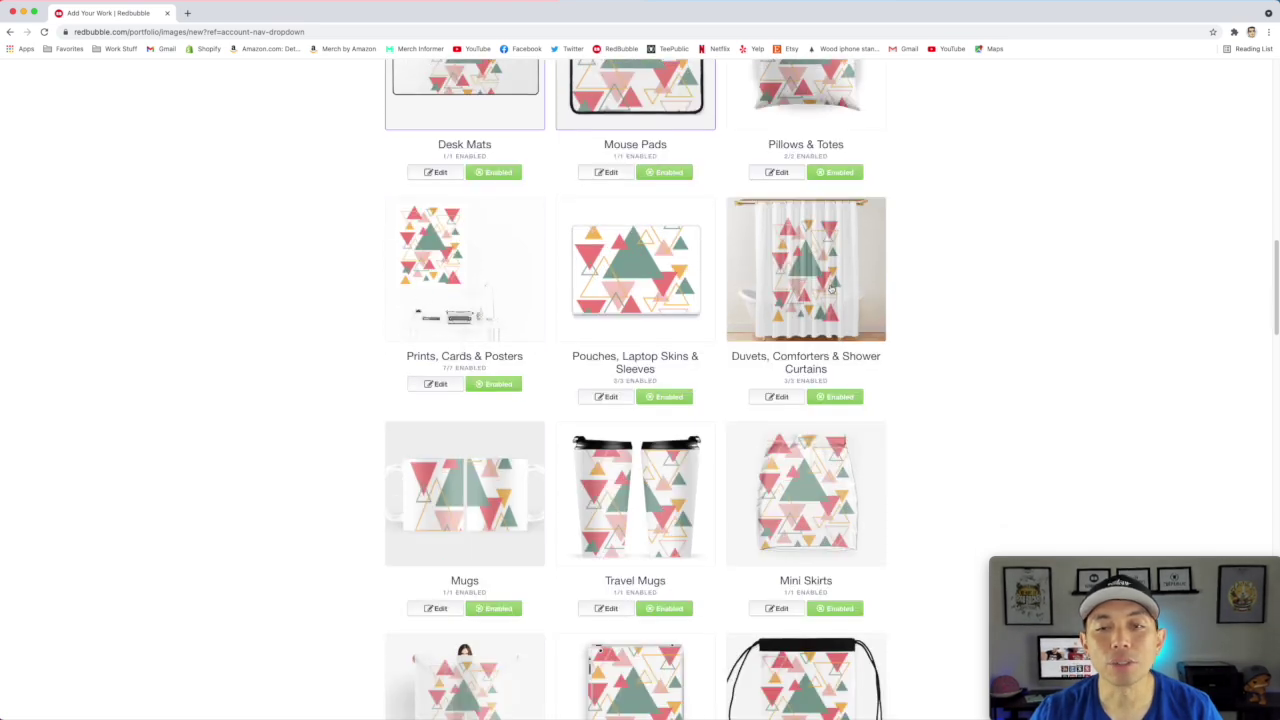
{"action": "scroll", "coordinate": [835, 330], "scroll_direction": "down", "scroll_amount": 1}
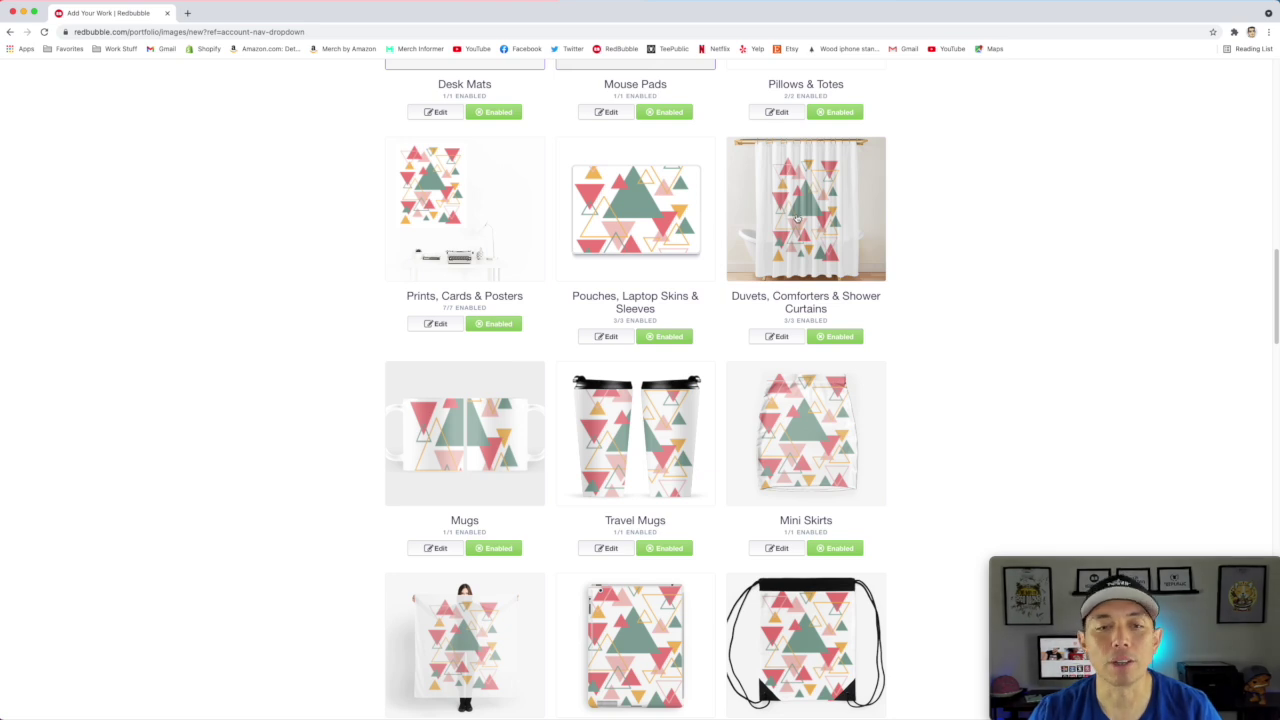
{"action": "scroll", "coordinate": [797, 218], "scroll_direction": "down", "scroll_amount": 3}
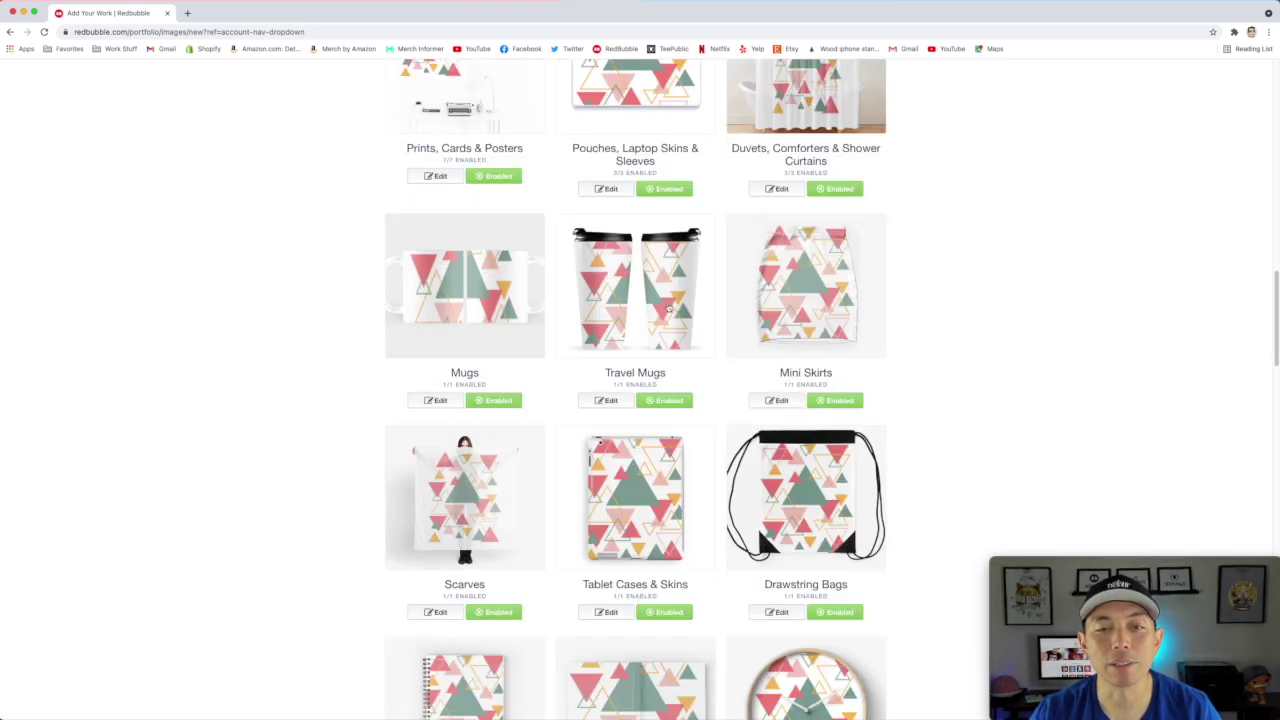
{"action": "scroll", "coordinate": [812, 330], "scroll_direction": "down", "scroll_amount": 3}
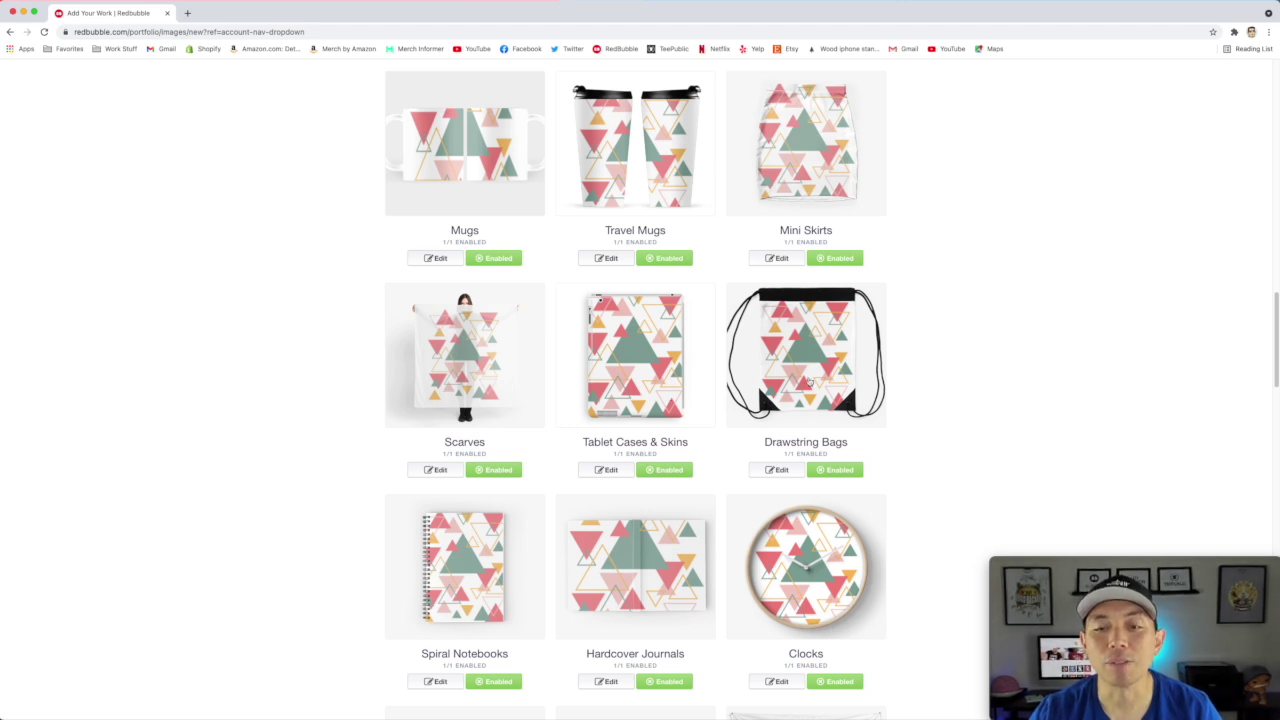
{"action": "scroll", "coordinate": [810, 380], "scroll_direction": "down", "scroll_amount": 2}
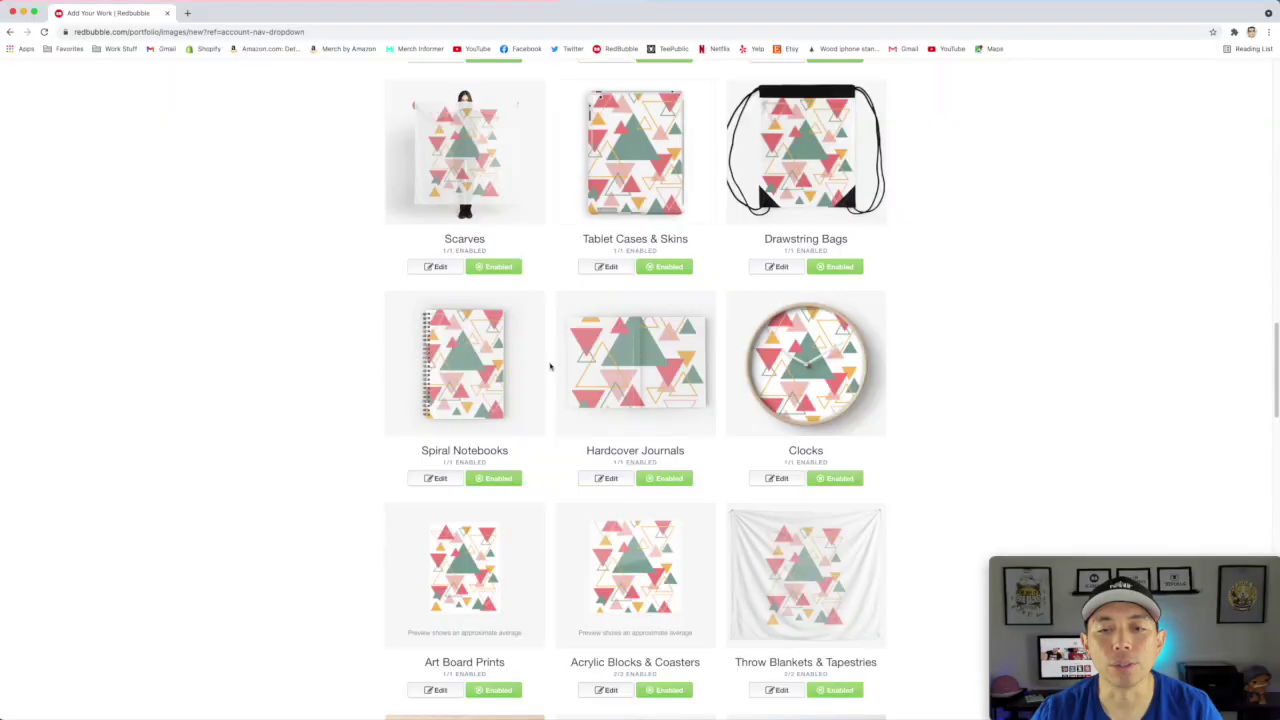
{"action": "scroll", "coordinate": [471, 681], "scroll_direction": "down", "scroll_amount": 2}
{"action": "scroll", "coordinate": [790, 283], "scroll_direction": "down", "scroll_amount": 5}
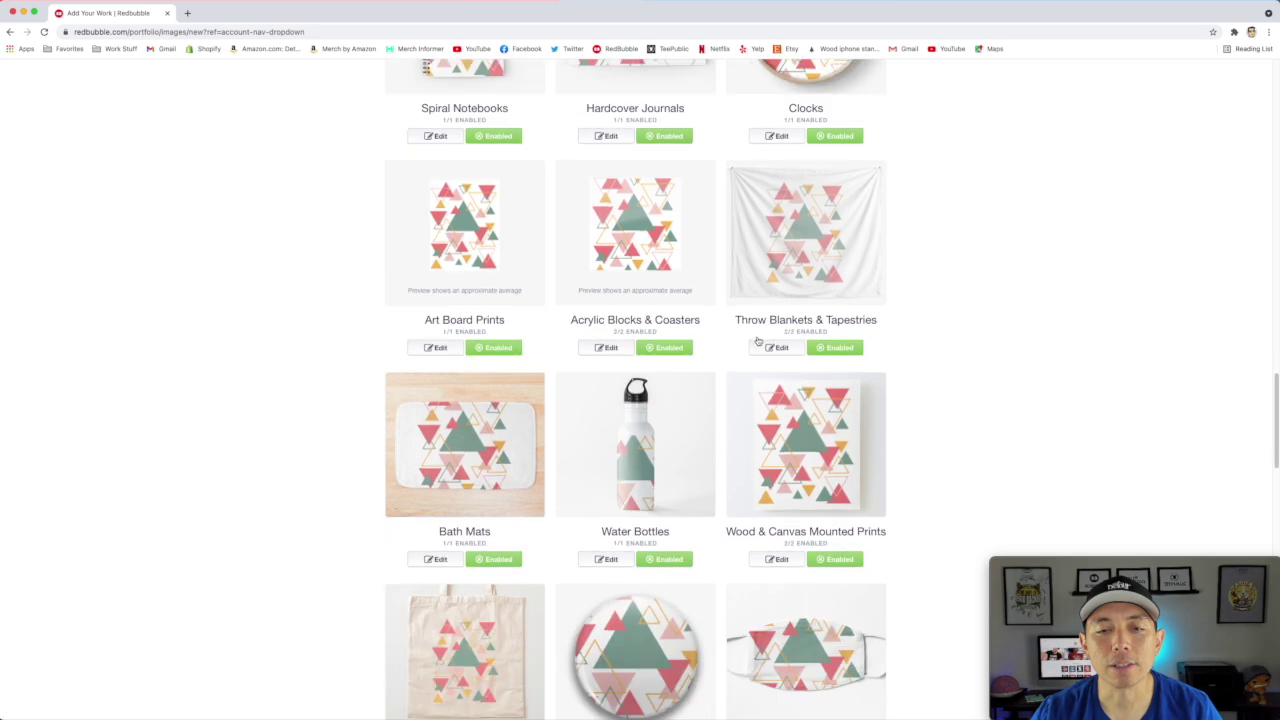
{"action": "scroll", "coordinate": [645, 268], "scroll_direction": "down", "scroll_amount": 4}
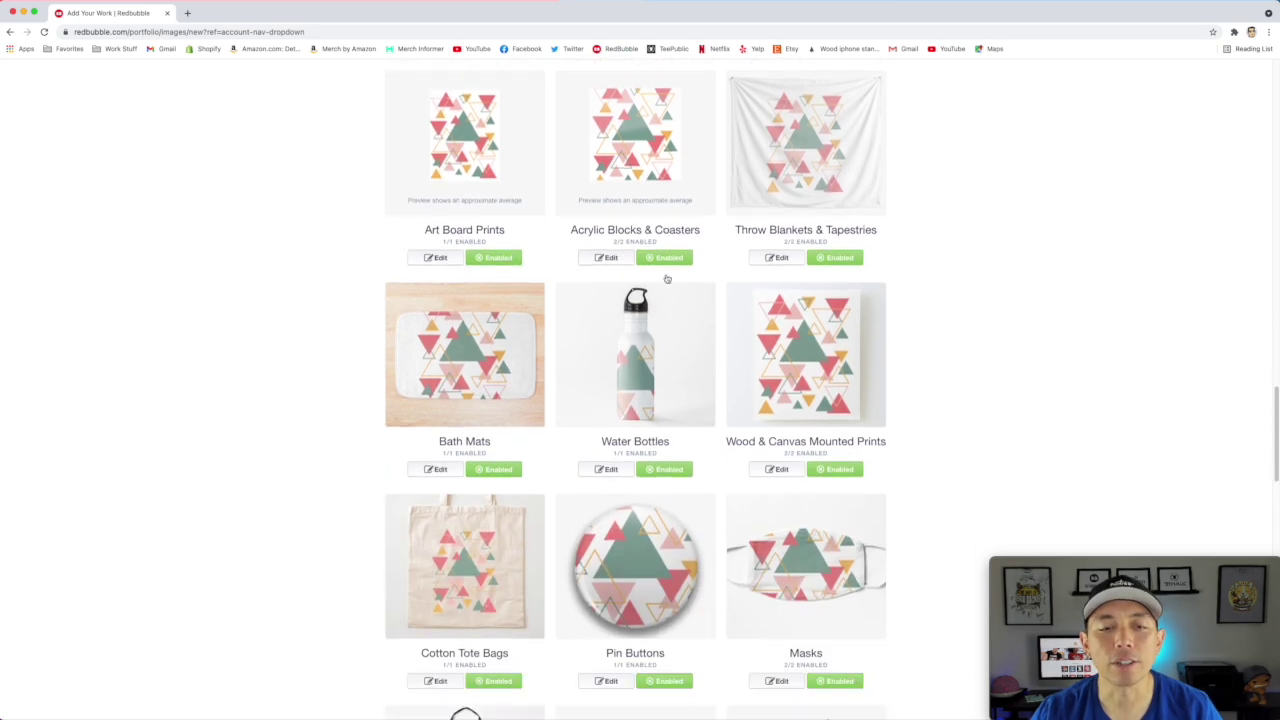
{"action": "scroll", "coordinate": [638, 262], "scroll_direction": "down", "scroll_amount": 3}
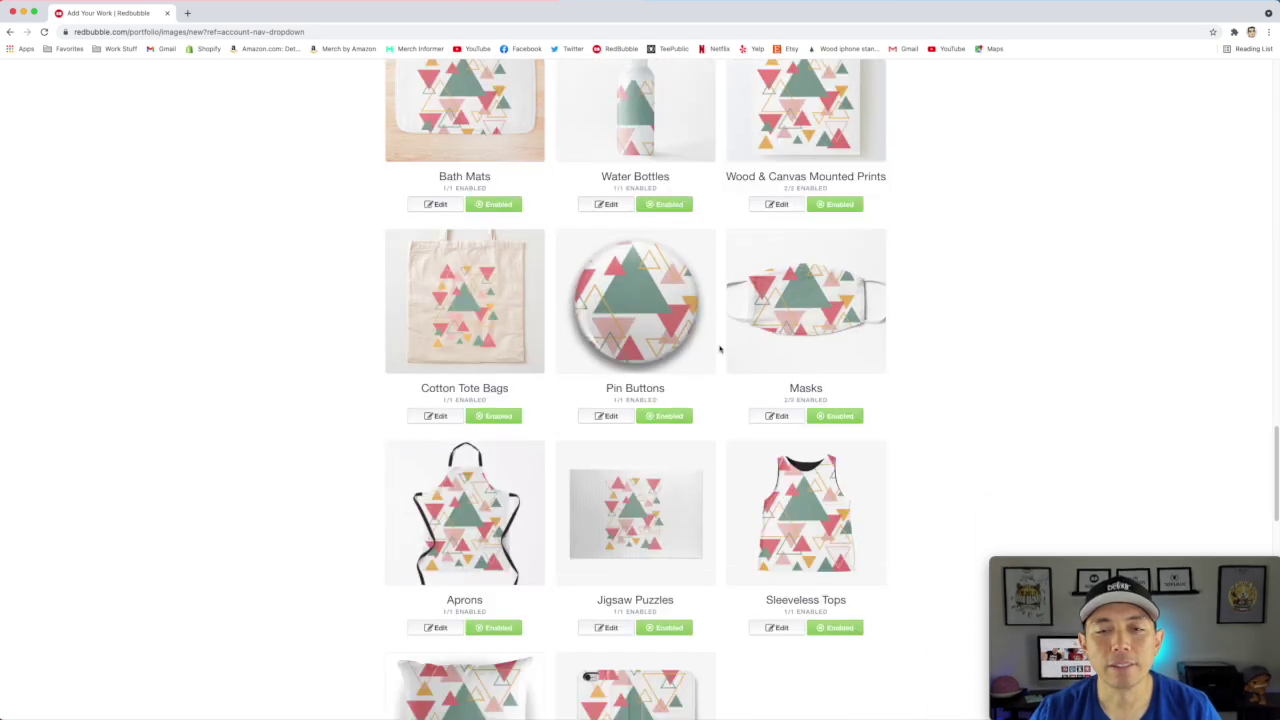
{"action": "scroll", "coordinate": [501, 284], "scroll_direction": "down", "scroll_amount": 2}
{"action": "scroll", "coordinate": [538, 385], "scroll_direction": "down", "scroll_amount": 4}
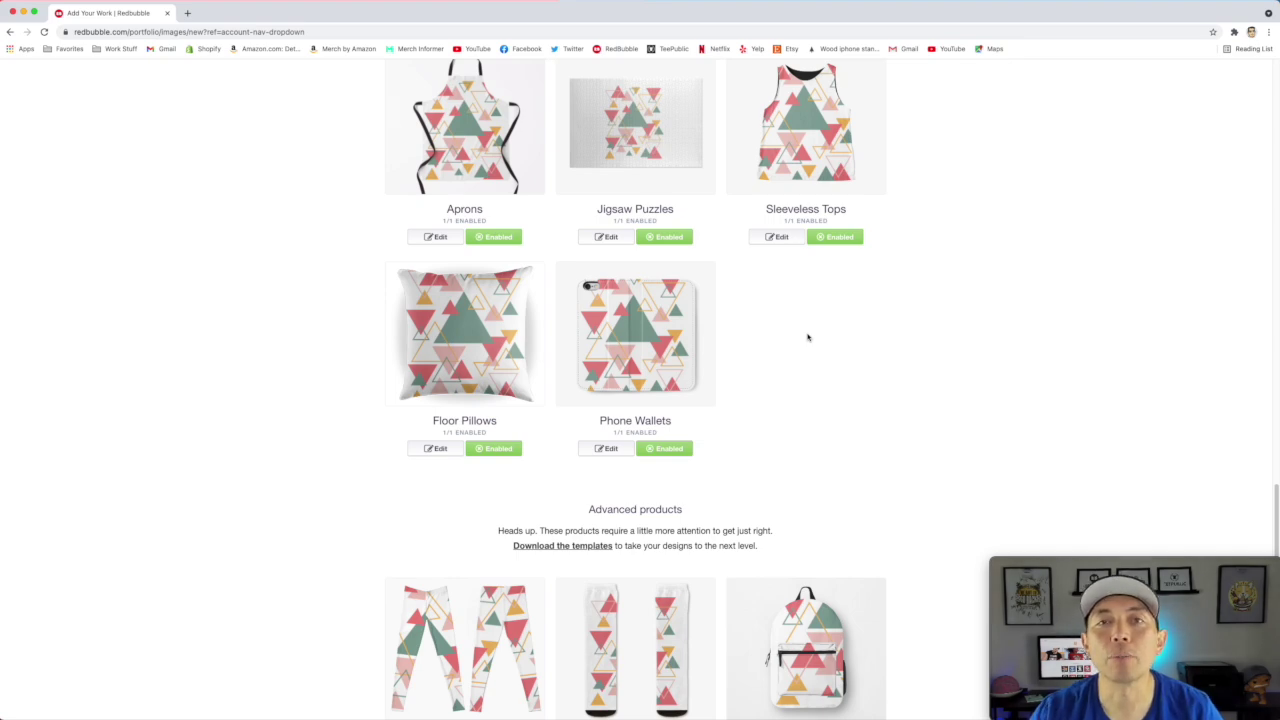
{"action": "scroll", "coordinate": [808, 337], "scroll_direction": "down", "scroll_amount": 4}
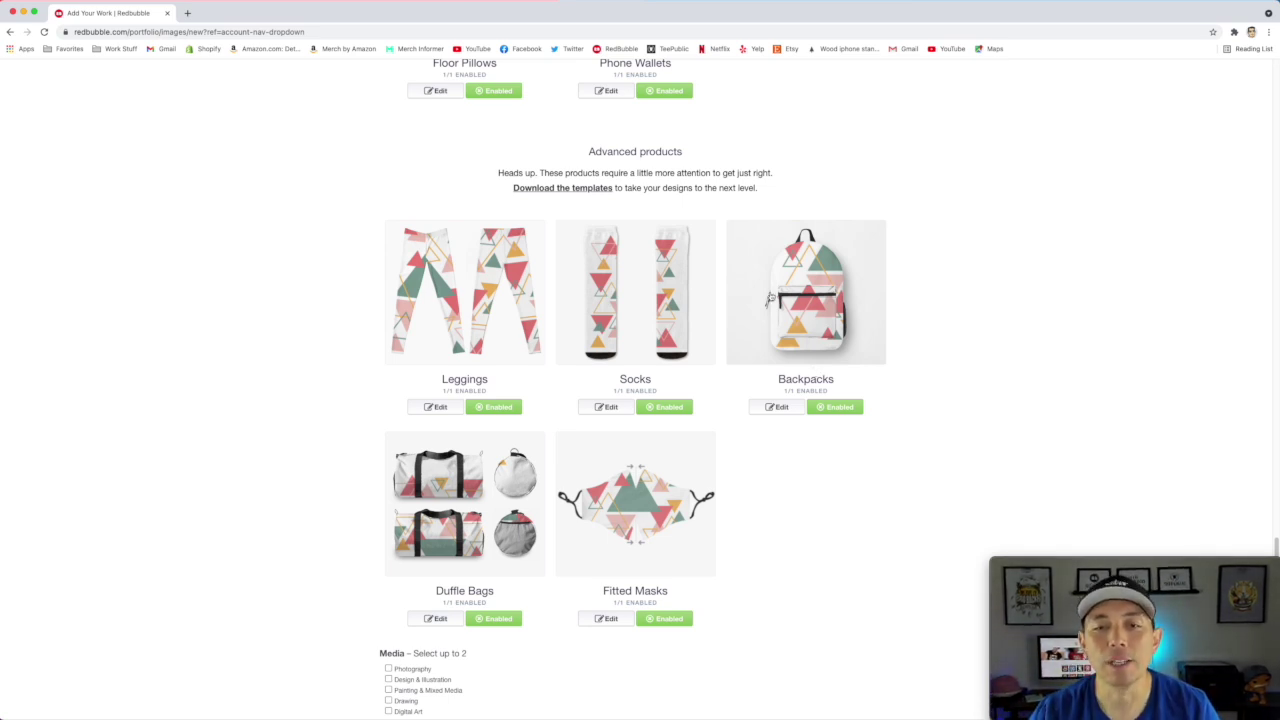
{"action": "scroll", "coordinate": [816, 543], "scroll_direction": "up", "scroll_amount": 10}
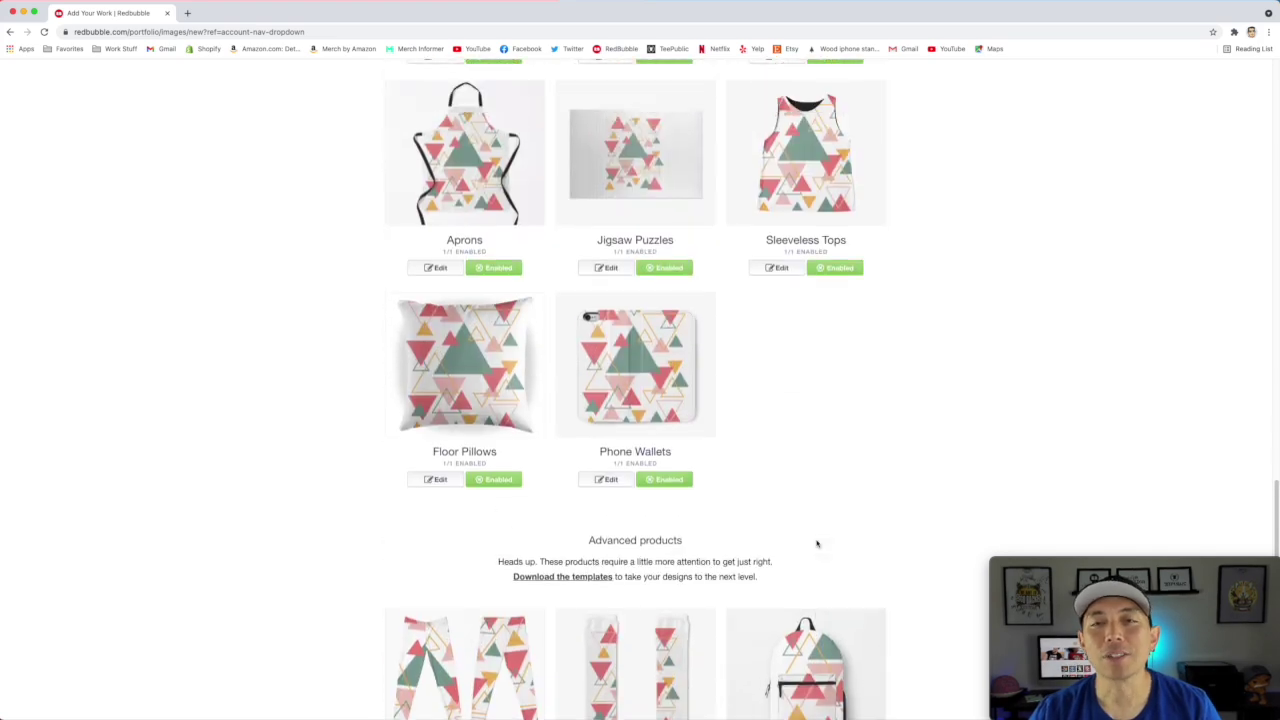
{"action": "scroll", "coordinate": [816, 543], "scroll_direction": "up", "scroll_amount": 15}
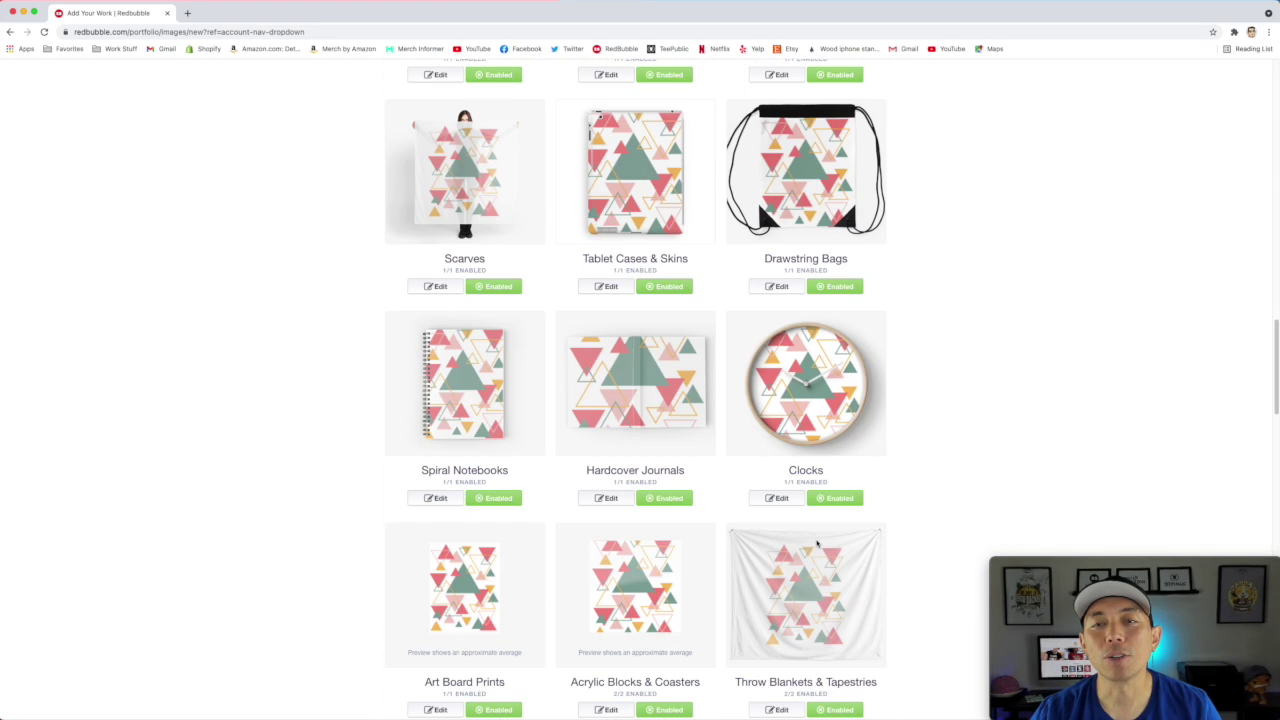
{"action": "scroll", "coordinate": [816, 543], "scroll_direction": "up", "scroll_amount": 15}
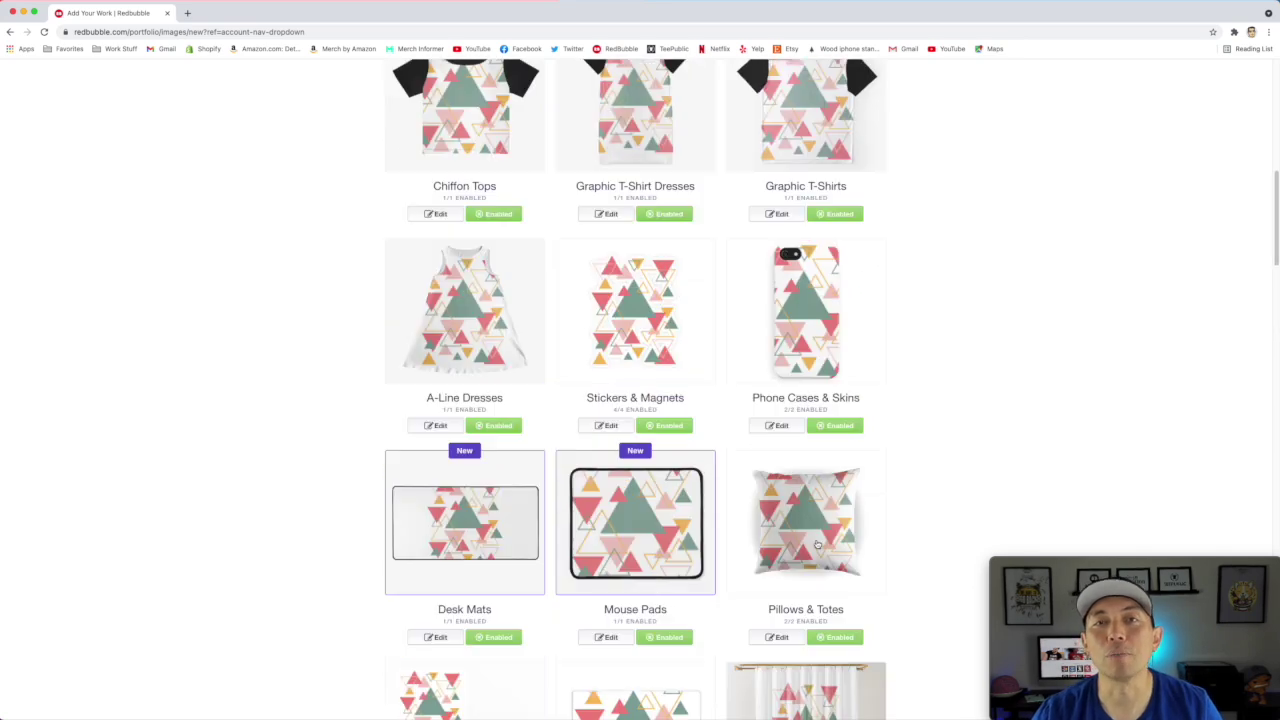
{"action": "scroll", "coordinate": [816, 543], "scroll_direction": "up", "scroll_amount": 1}
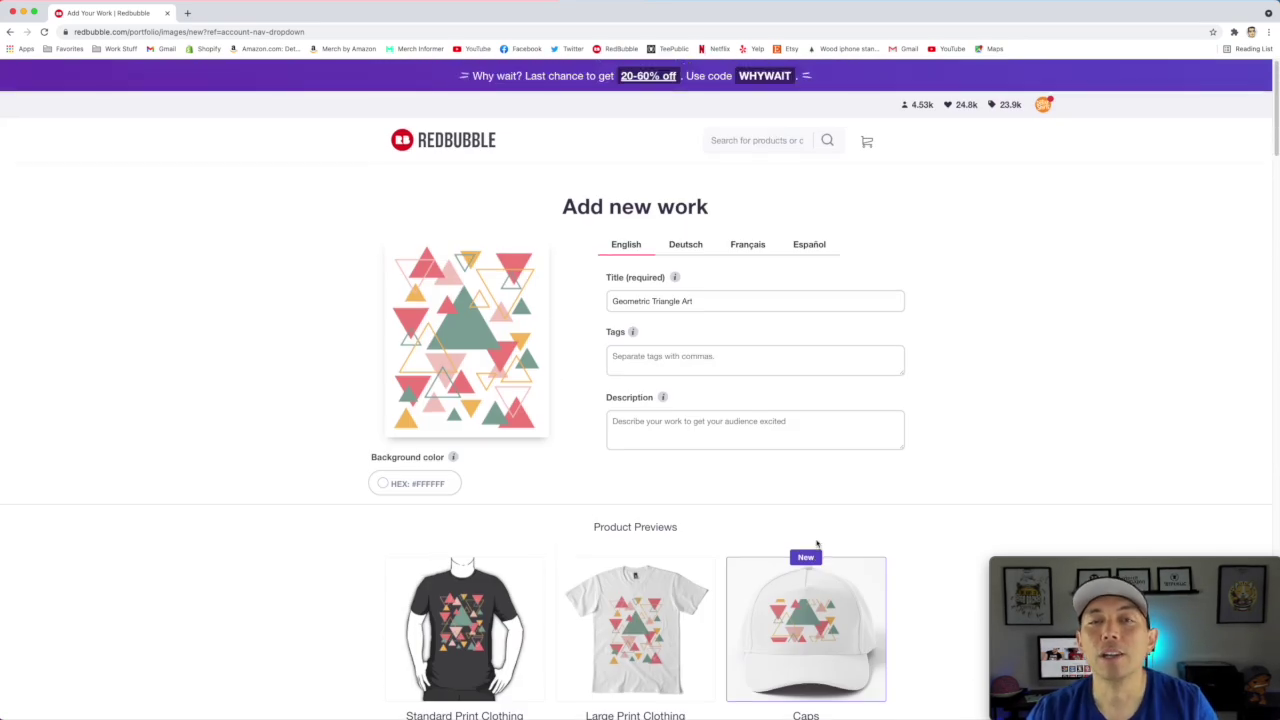